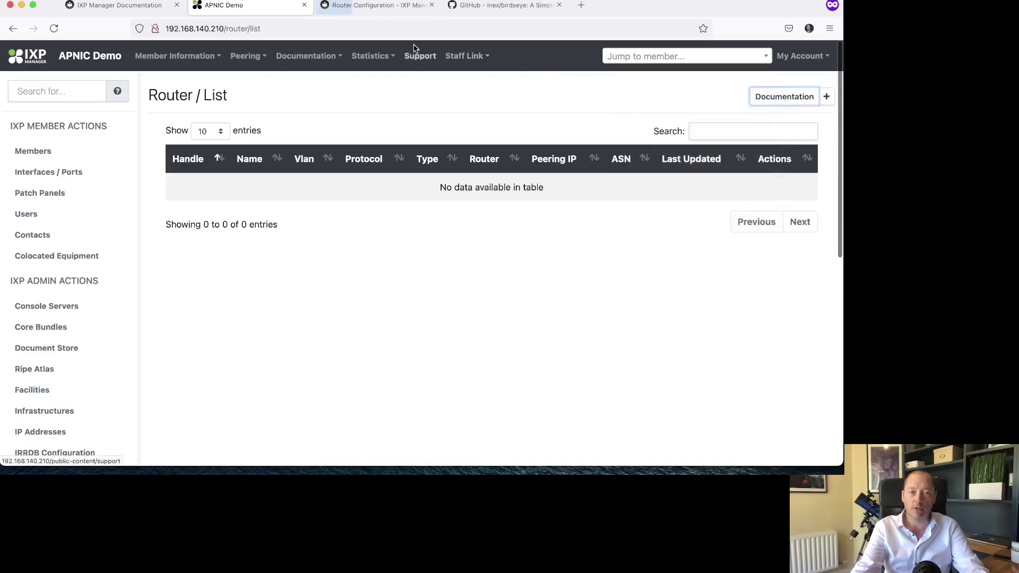
{"action": "left_click", "coordinate": [387, 9]}
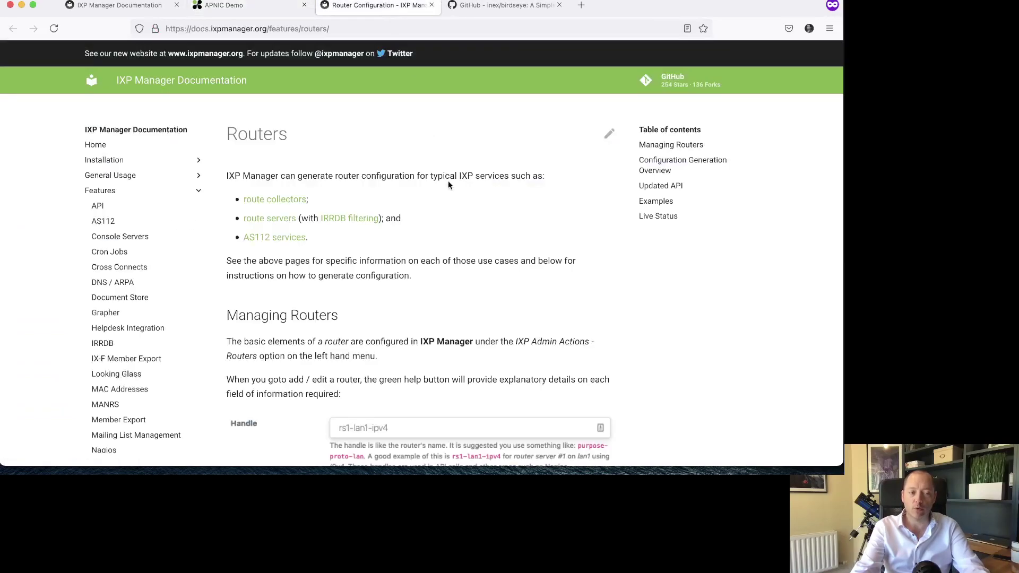
{"action": "scroll", "coordinate": [448, 185], "scroll_direction": "down", "scroll_amount": 10}
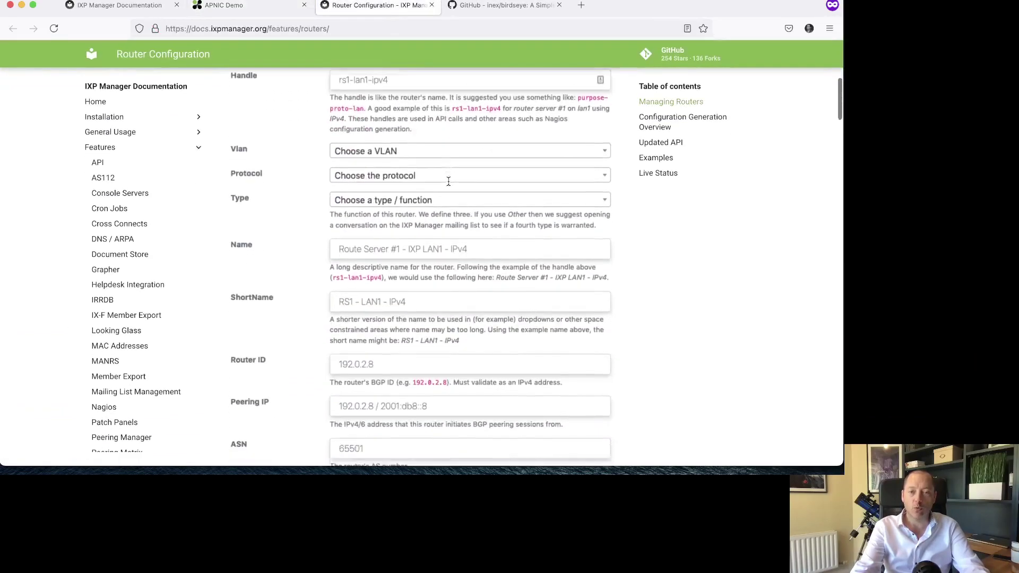
{"action": "scroll", "coordinate": [448, 182], "scroll_direction": "down", "scroll_amount": 15}
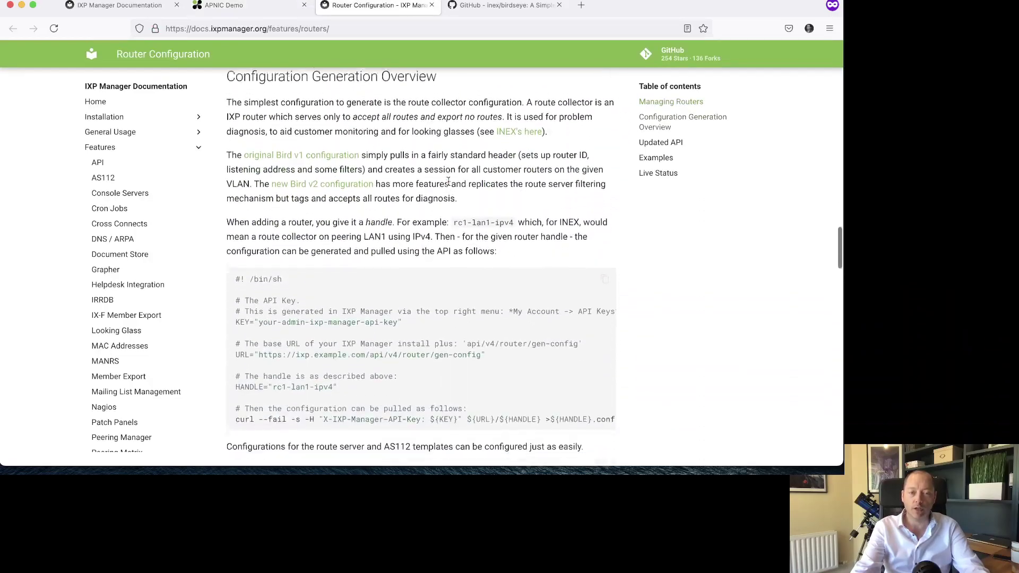
{"action": "scroll", "coordinate": [448, 182], "scroll_direction": "down", "scroll_amount": 15}
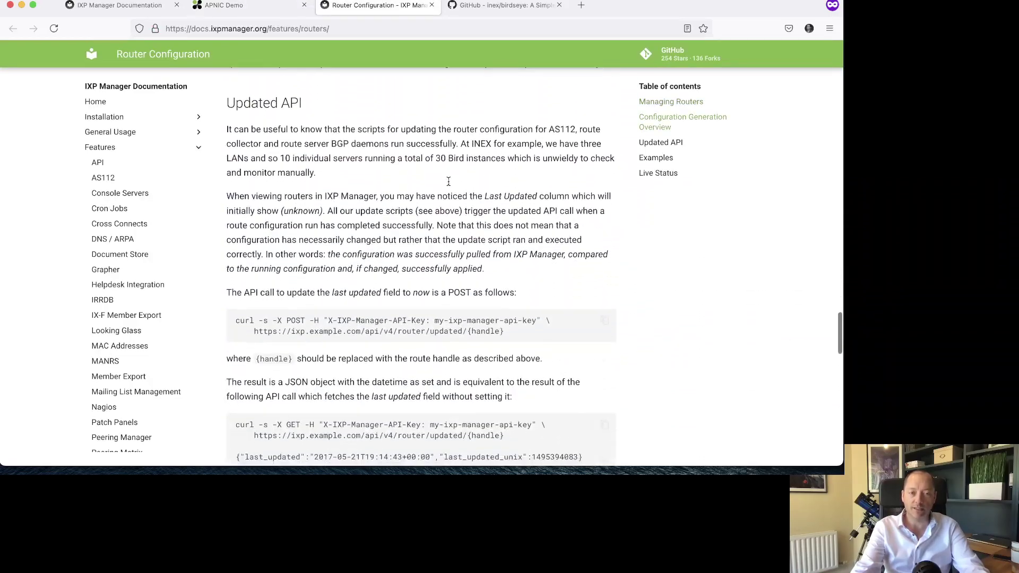
{"action": "scroll", "coordinate": [448, 184], "scroll_direction": "down", "scroll_amount": 15}
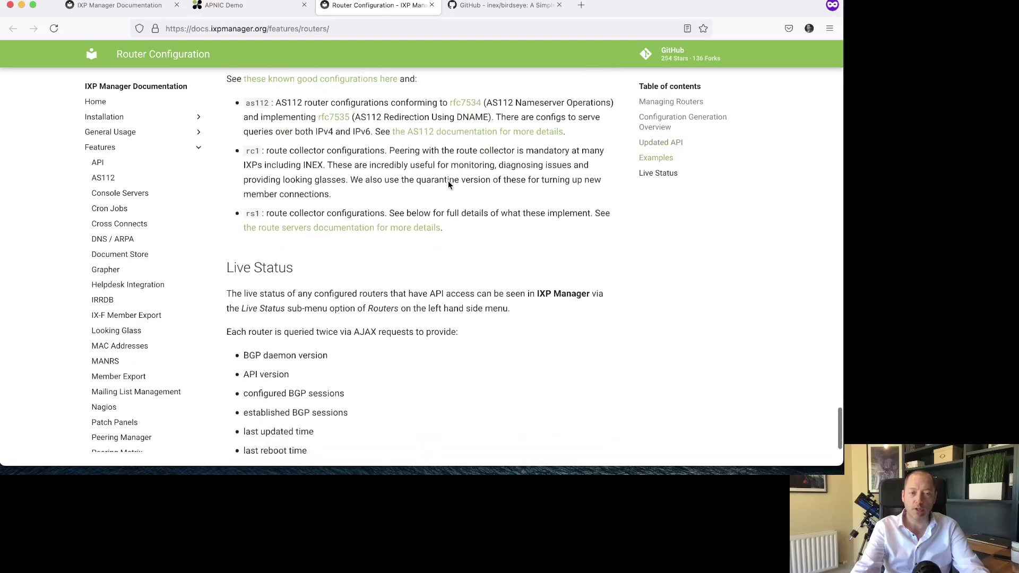
{"action": "scroll", "coordinate": [447, 184], "scroll_direction": "down", "scroll_amount": 3}
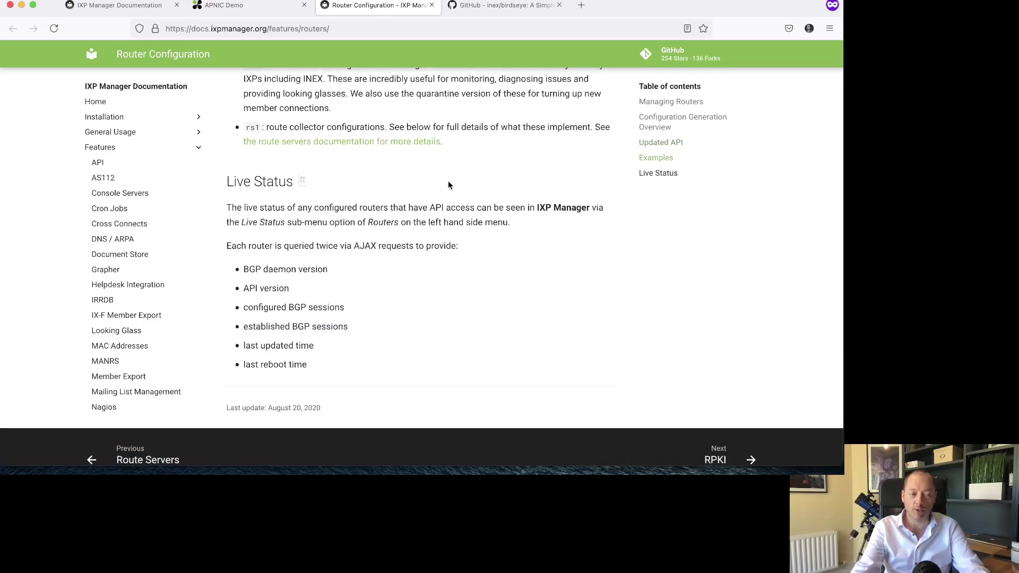
{"action": "key", "text": "super+w"}
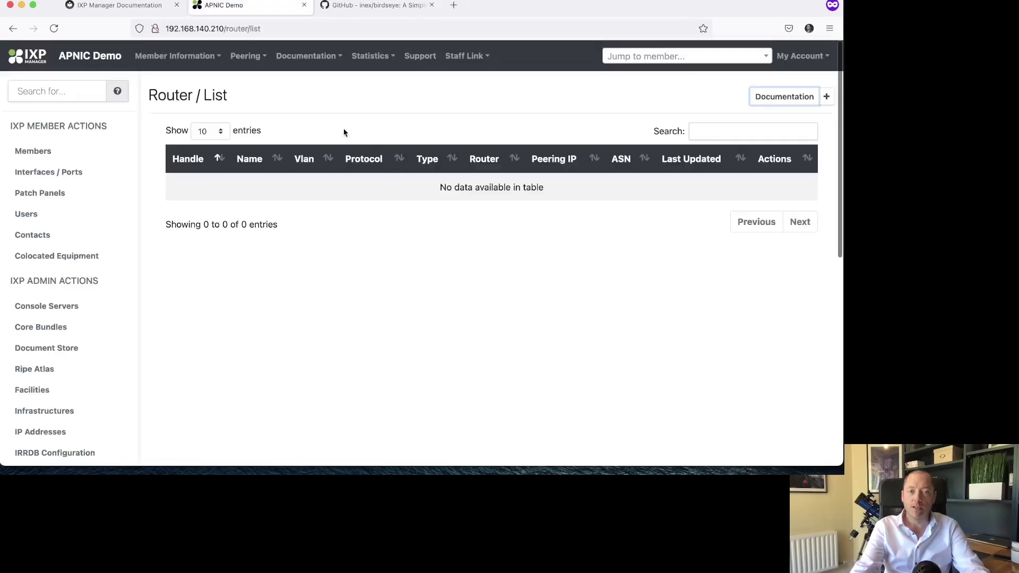
- Open the blank Router / Create form, look over its fields, and zoom the page to 120%
{"action": "left_click", "coordinate": [826, 97]}
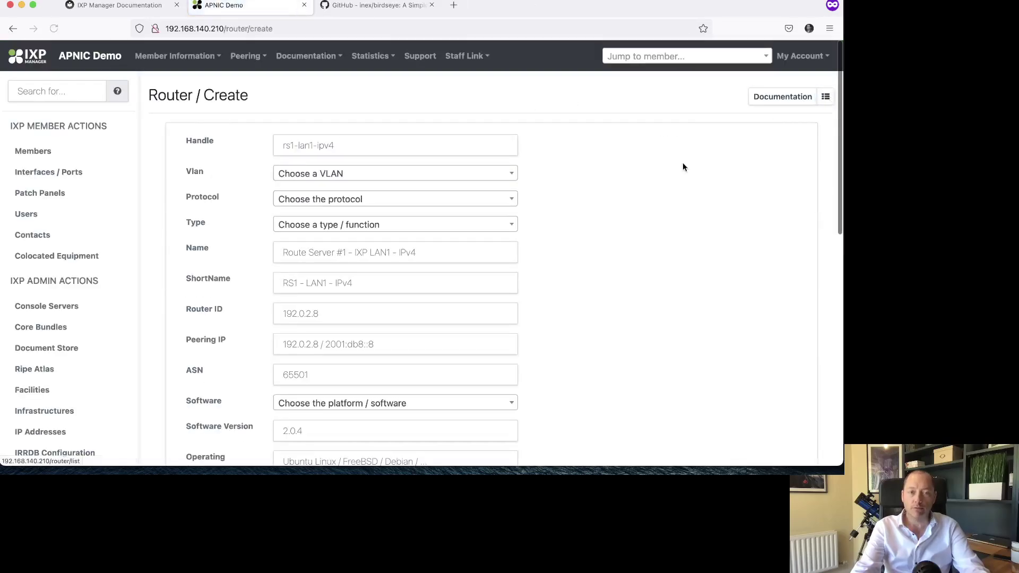
{"action": "scroll", "coordinate": [683, 168], "scroll_direction": "down", "scroll_amount": 10}
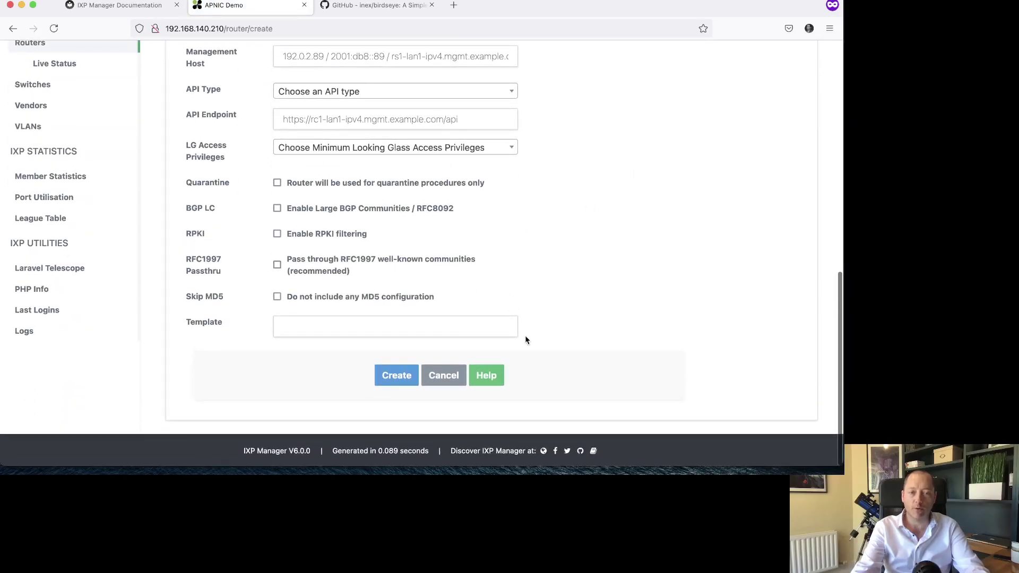
{"action": "scroll", "coordinate": [505, 363], "scroll_direction": "up", "scroll_amount": 6}
{"action": "scroll", "coordinate": [541, 255], "scroll_direction": "up", "scroll_amount": 10}
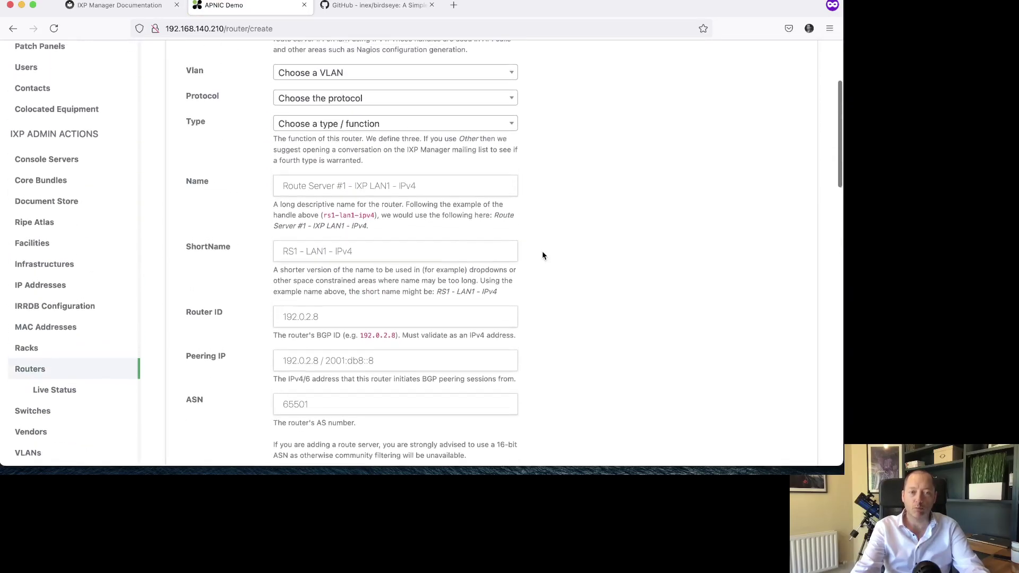
{"action": "scroll", "coordinate": [451, 163], "scroll_direction": "down", "scroll_amount": 10}
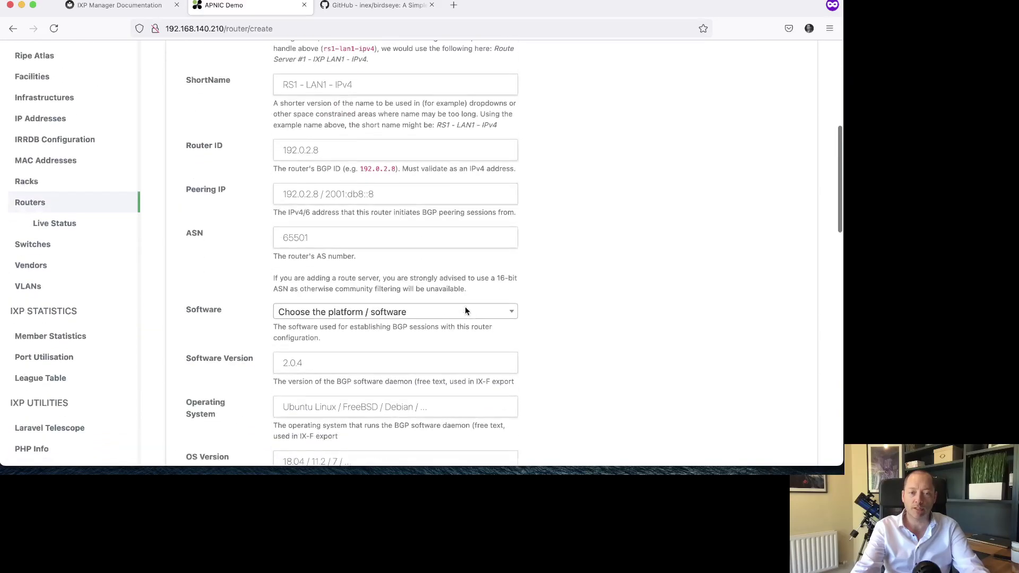
{"action": "scroll", "coordinate": [465, 307], "scroll_direction": "down", "scroll_amount": 5}
{"action": "scroll", "coordinate": [466, 307], "scroll_direction": "up", "scroll_amount": 14}
{"action": "scroll", "coordinate": [466, 306], "scroll_direction": "up", "scroll_amount": 3}
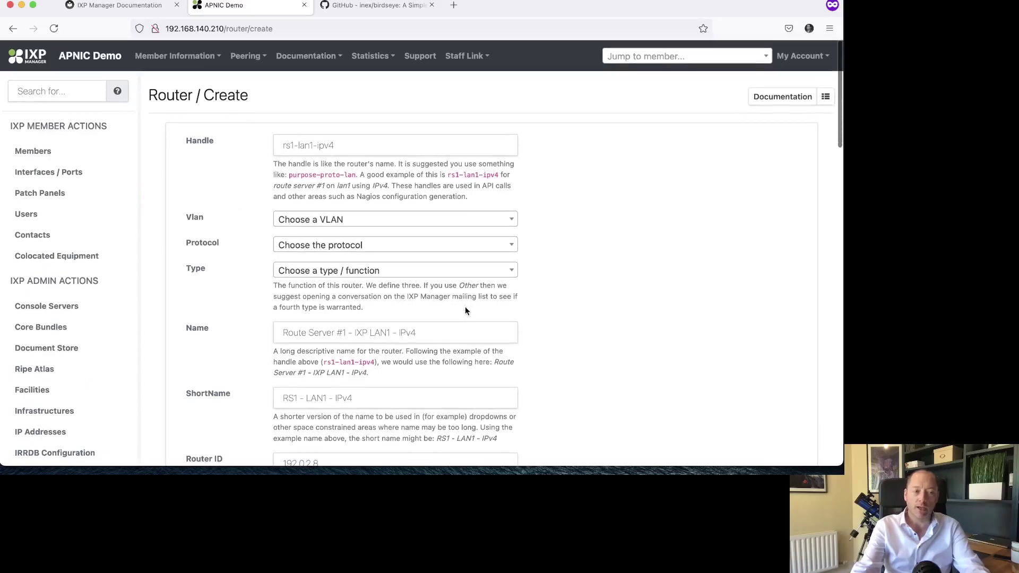
{"action": "key", "text": "super+equal"}
{"action": "key", "text": "super+equal"}
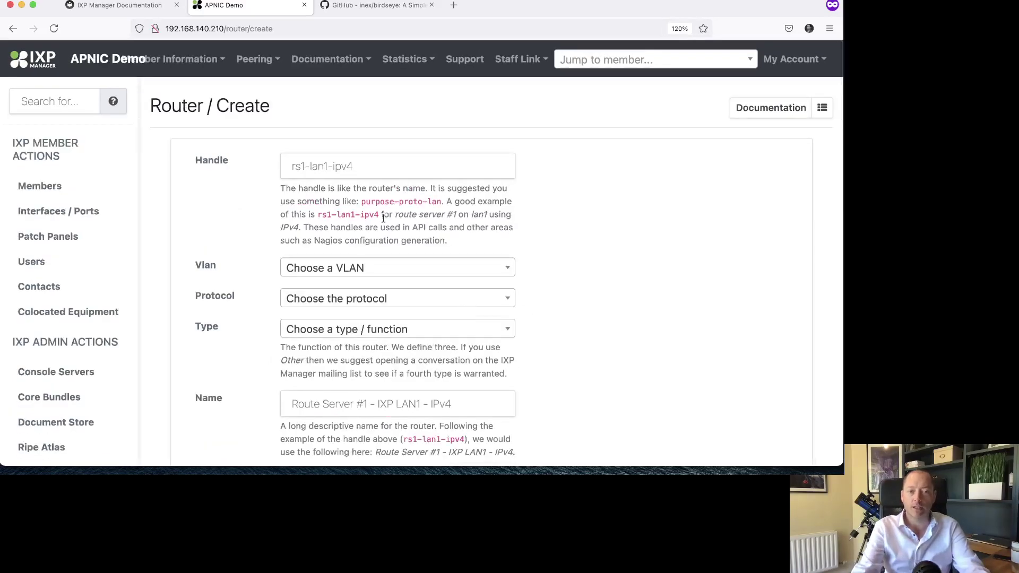
- Enter rs1-ipv4 as the router handle, trying and then removing -lan1, -core and -cork suffixes
{"action": "left_click", "coordinate": [333, 167]}
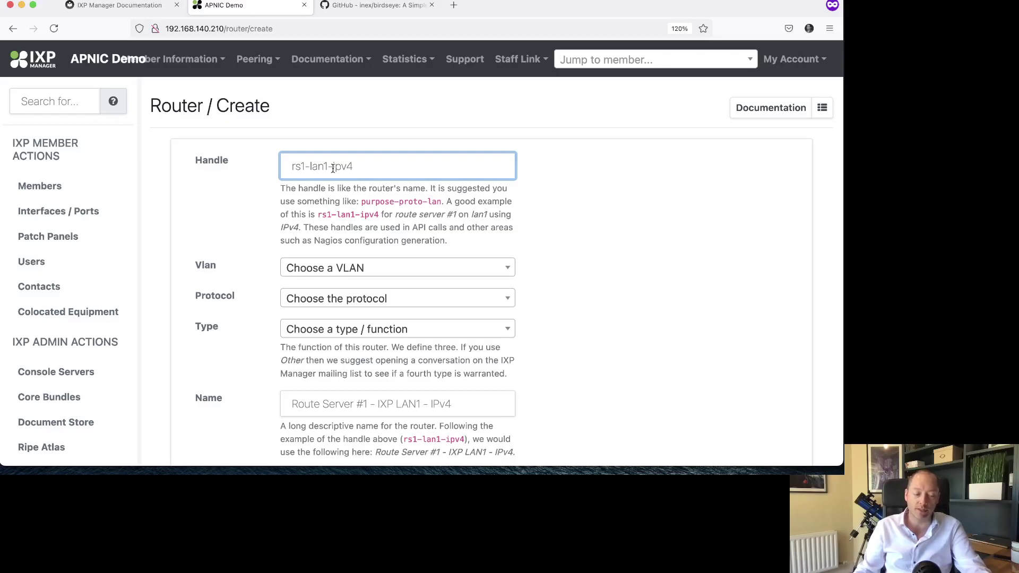
{"action": "type", "text": "rs1"}
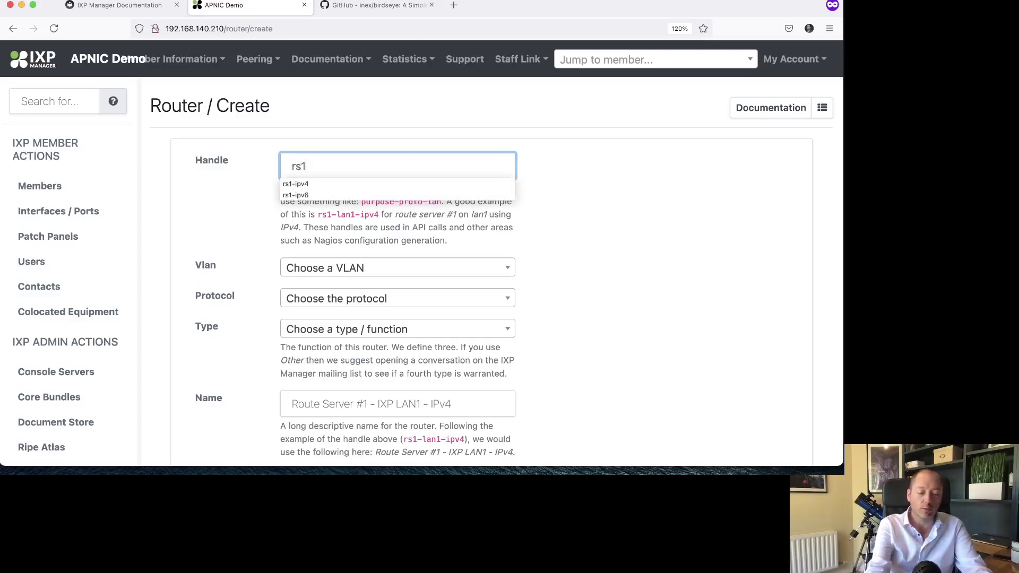
{"action": "type", "text": "-ipv4"}
{"action": "left_click", "coordinate": [313, 167]}
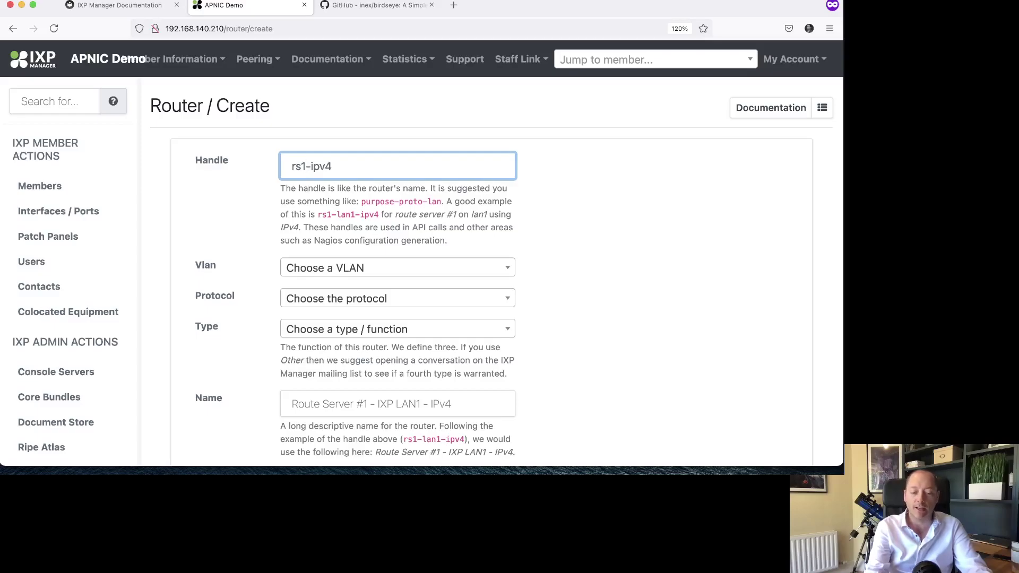
{"action": "type", "text": "-lan1"}
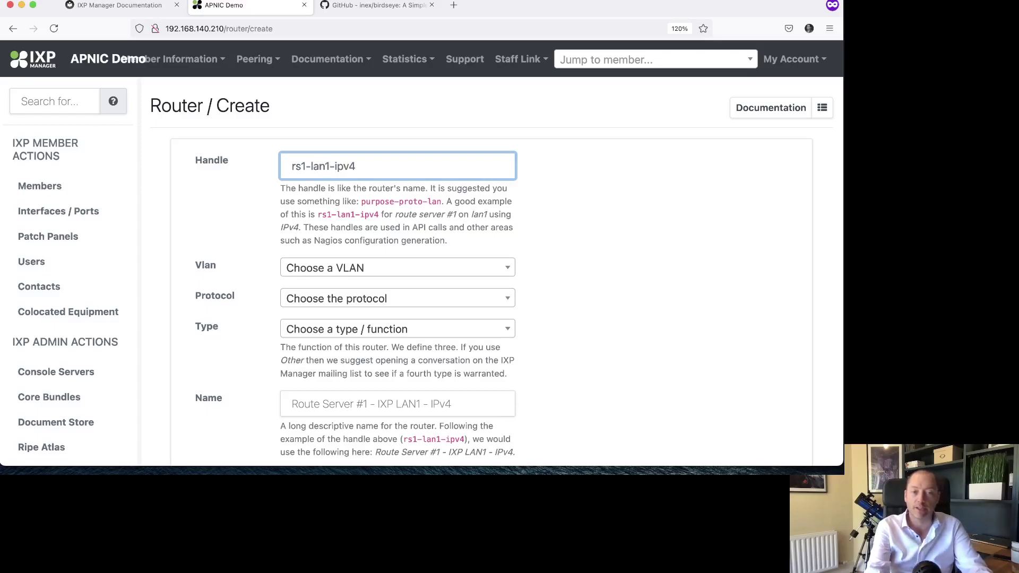
{"action": "key", "text": "shift+Left"}
{"action": "key", "text": "shift+Left"}
{"action": "key", "text": "shift+Left"}
{"action": "key", "text": "shift+Left"}
{"action": "type", "text": "core"}
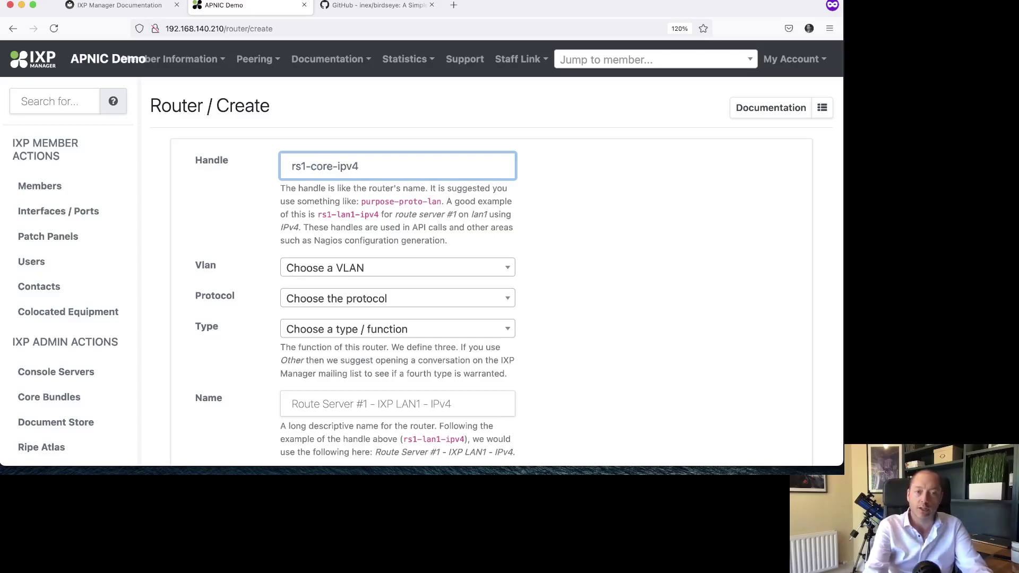
{"action": "key", "text": "BackSpace"}
{"action": "type", "text": "k"}
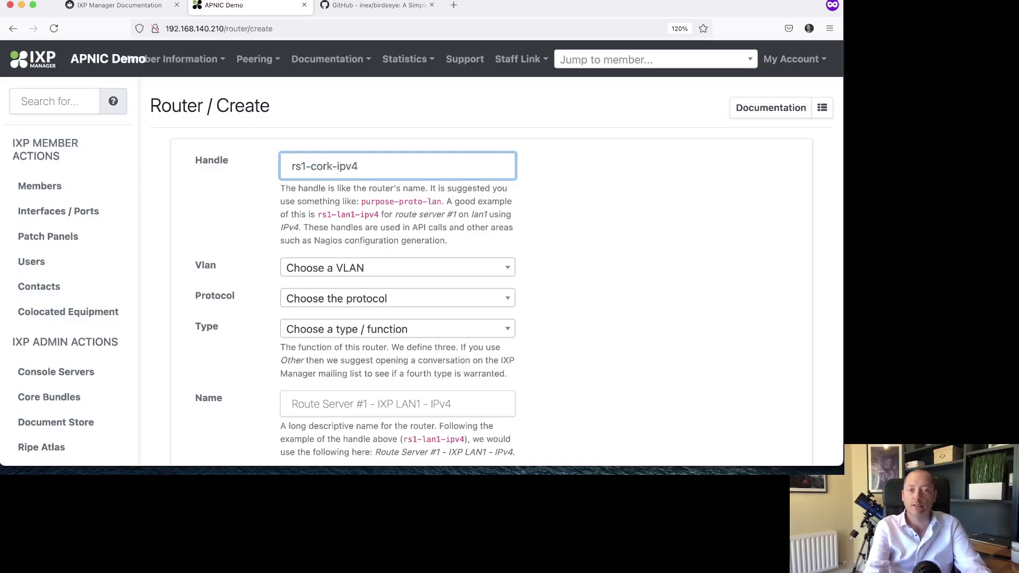
{"action": "key", "text": "shift+Left"}
{"action": "key", "text": "shift+Left"}
{"action": "key", "text": "shift+Left"}
{"action": "key", "text": "shift+Left"}
{"action": "key", "text": "shift+Left"}
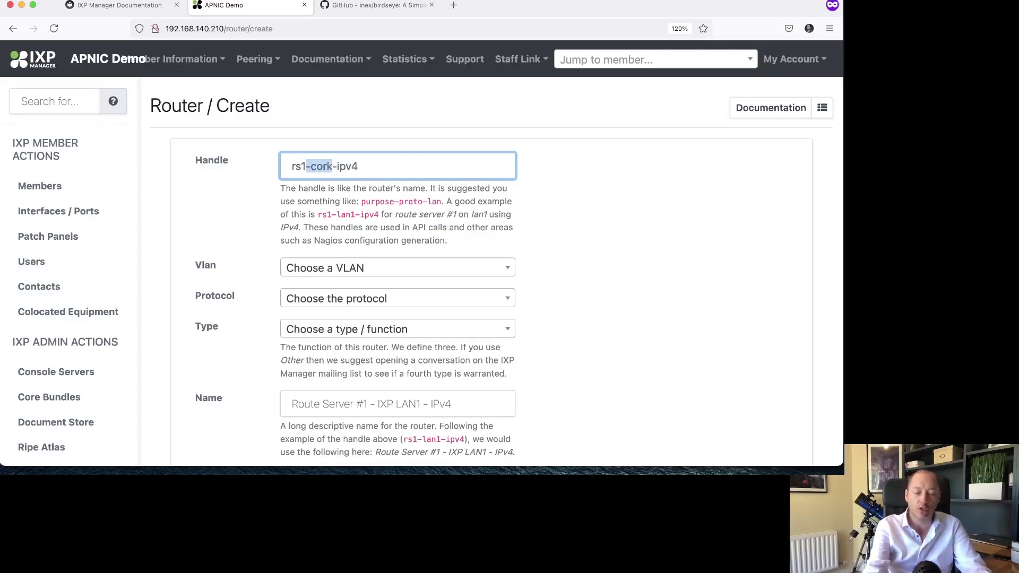
{"action": "key", "text": "BackSpace"}
{"action": "key", "text": "Escape"}
{"action": "key", "text": "Tab"}
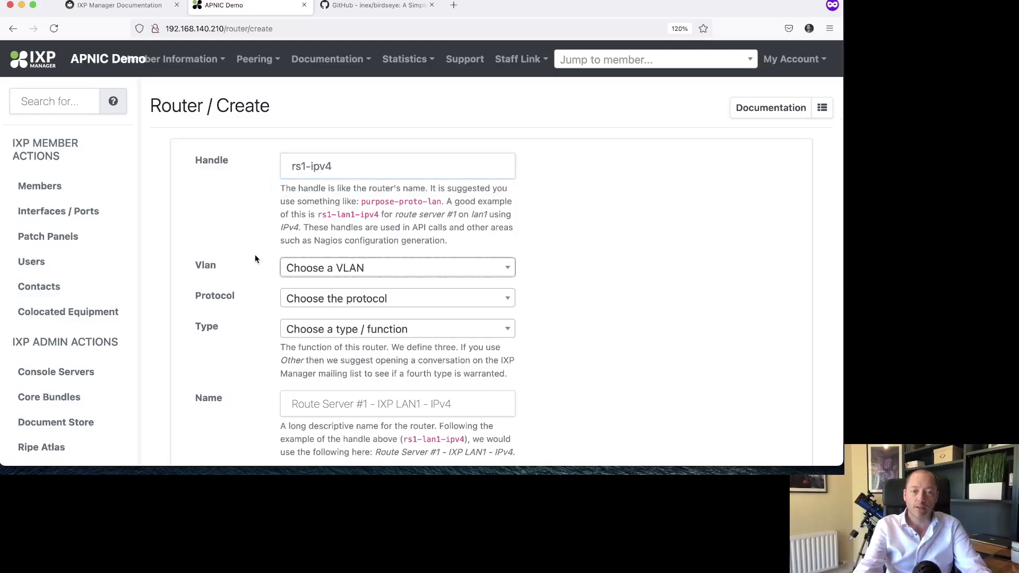
{"action": "scroll", "coordinate": [254, 253], "scroll_direction": "down", "scroll_amount": 2}
- Set the router's VLAN to peeringlan01, protocol to IPv4, and type to Route Server
{"action": "left_click", "coordinate": [313, 226]}
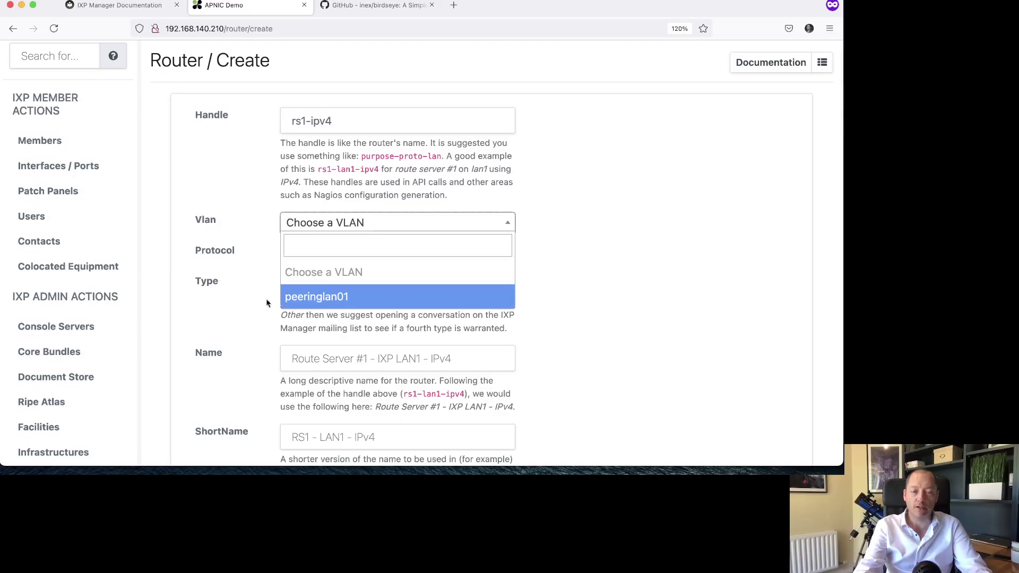
{"action": "left_click", "coordinate": [319, 296]}
{"action": "scroll", "coordinate": [255, 247], "scroll_direction": "down", "scroll_amount": 3}
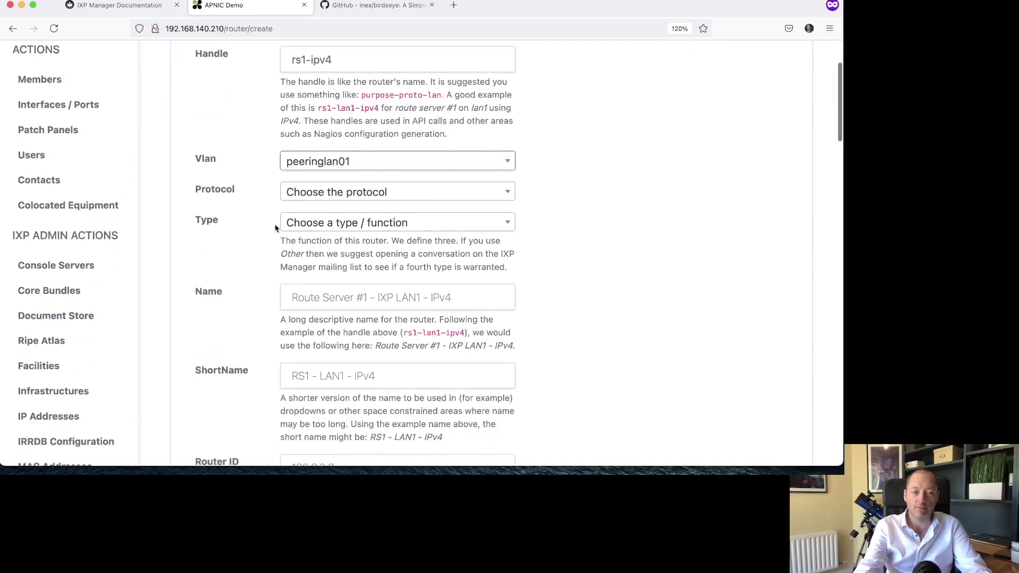
{"action": "left_click", "coordinate": [311, 194]}
{"action": "left_click", "coordinate": [317, 265]}
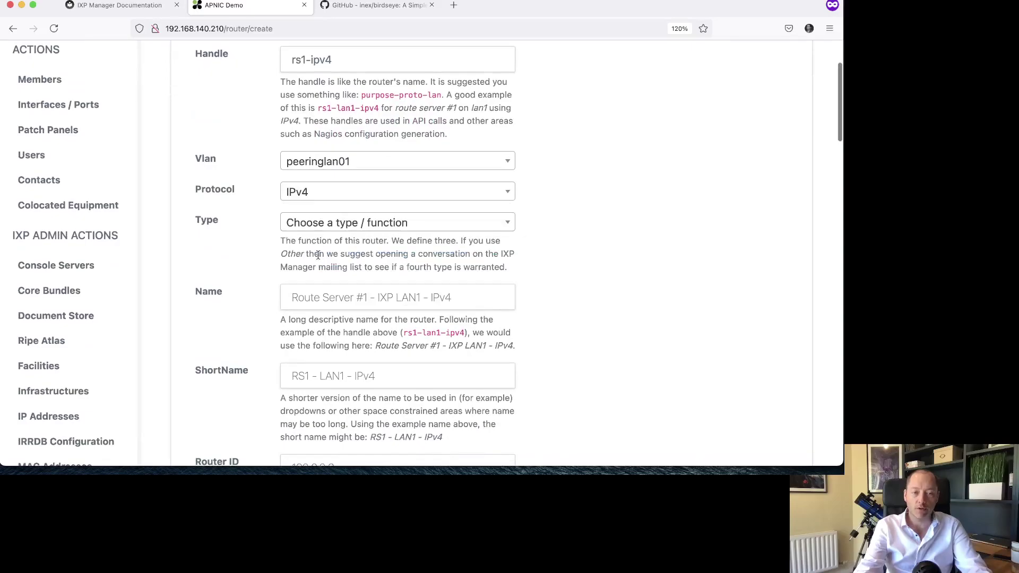
{"action": "left_click", "coordinate": [332, 224]}
{"action": "scroll", "coordinate": [241, 263], "scroll_direction": "down", "scroll_amount": 2}
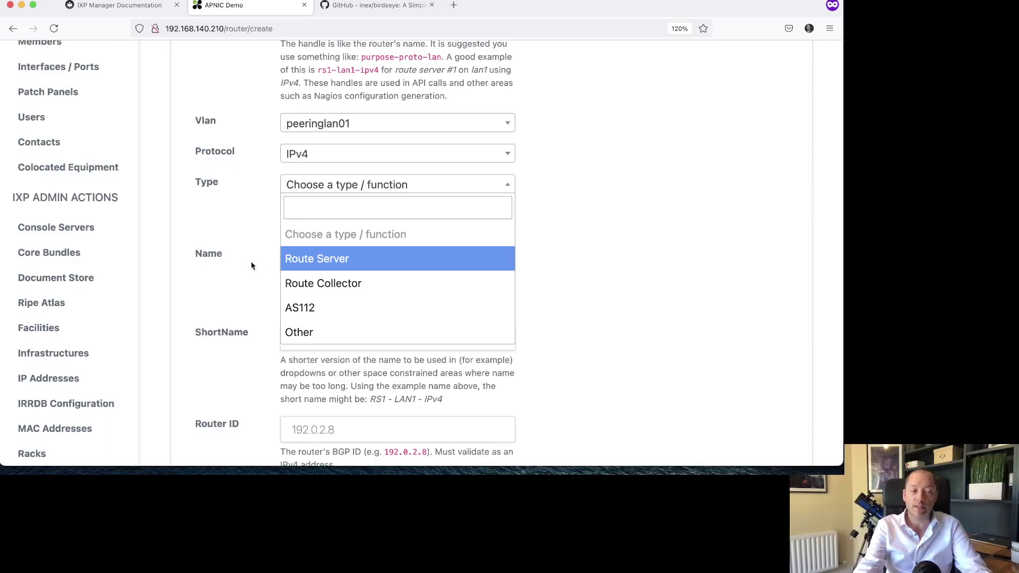
{"action": "left_click", "coordinate": [314, 258]}
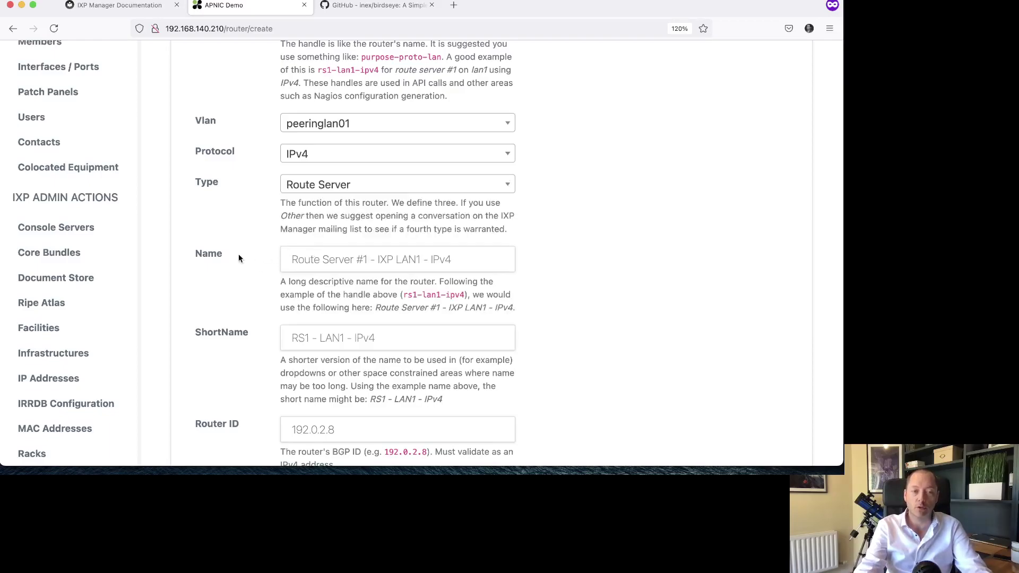
- Fill both Name and ShortName with RS1 - IPv4 from the autocomplete suggestions
{"action": "scroll", "coordinate": [239, 256], "scroll_direction": "down", "scroll_amount": 2}
{"action": "left_click", "coordinate": [294, 216]}
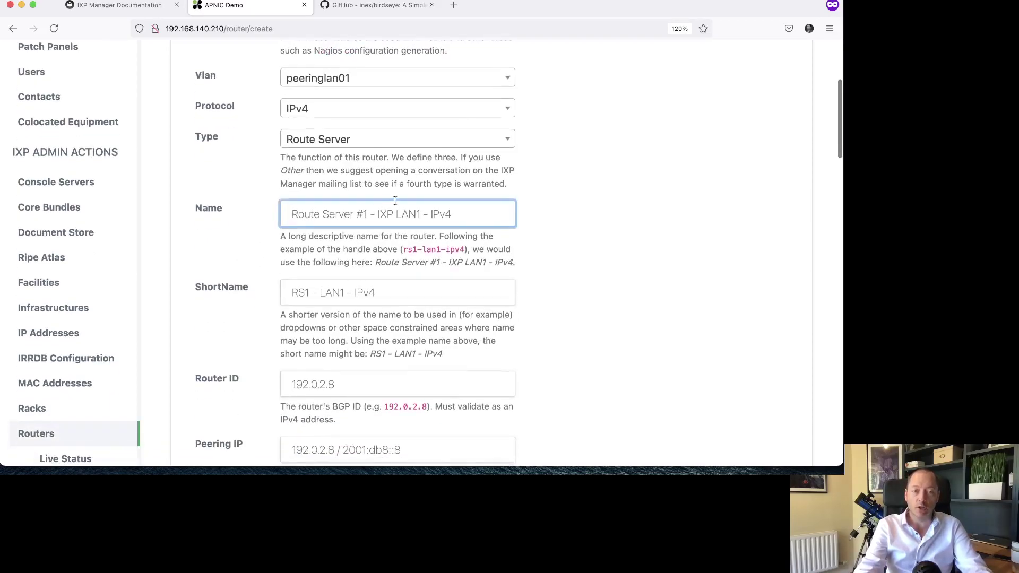
{"action": "type", "text": "R"}
{"action": "key", "text": "Down"}
{"action": "key", "text": "Return"}
{"action": "left_click", "coordinate": [292, 292]}
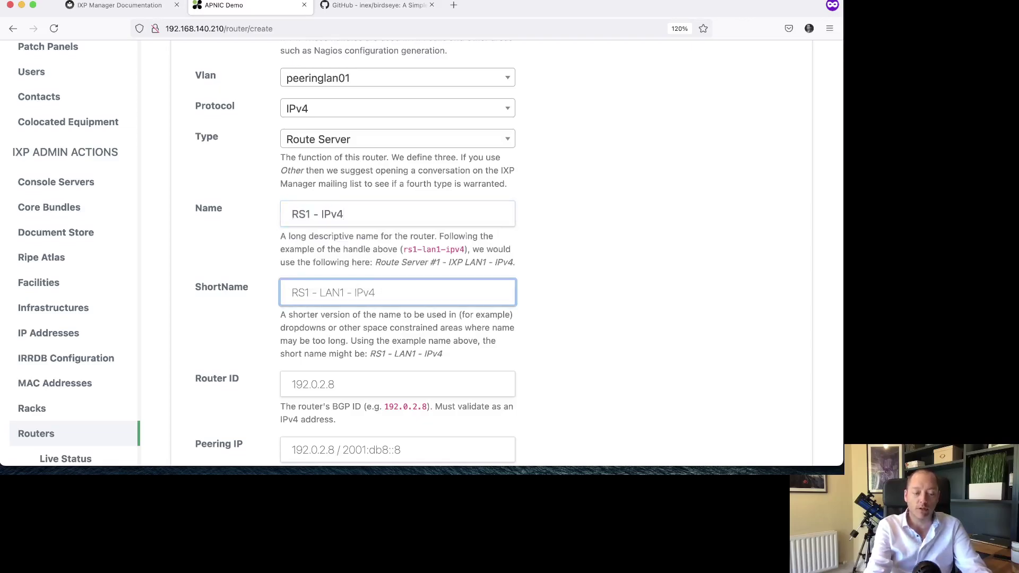
{"action": "type", "text": "R"}
{"action": "key", "text": "Down"}
{"action": "key", "text": "Return"}
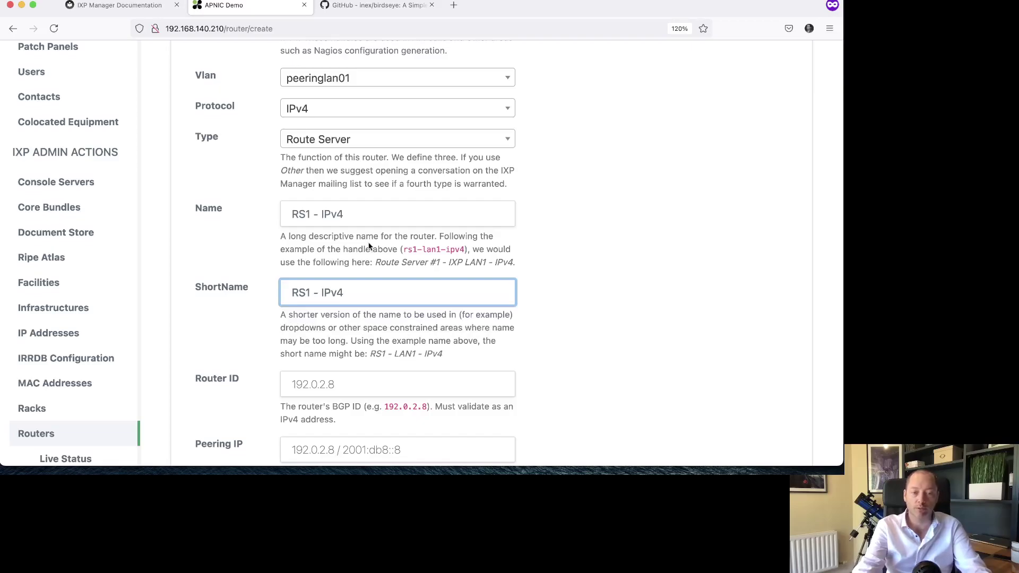
{"action": "scroll", "coordinate": [370, 247], "scroll_direction": "down", "scroll_amount": 10}
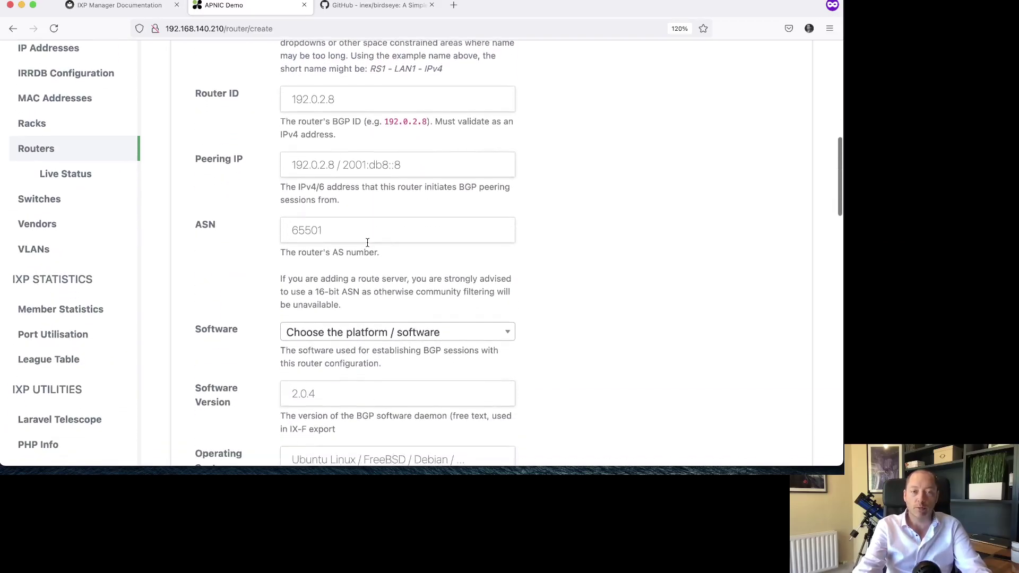
- Set the Router ID to 192.0.2.8 and copy the same address into Peering IP
{"action": "left_click", "coordinate": [306, 102]}
{"action": "type", "text": "19"}
{"action": "key", "text": "Down"}
{"action": "key", "text": "Return"}
{"action": "key", "text": "super+a"}
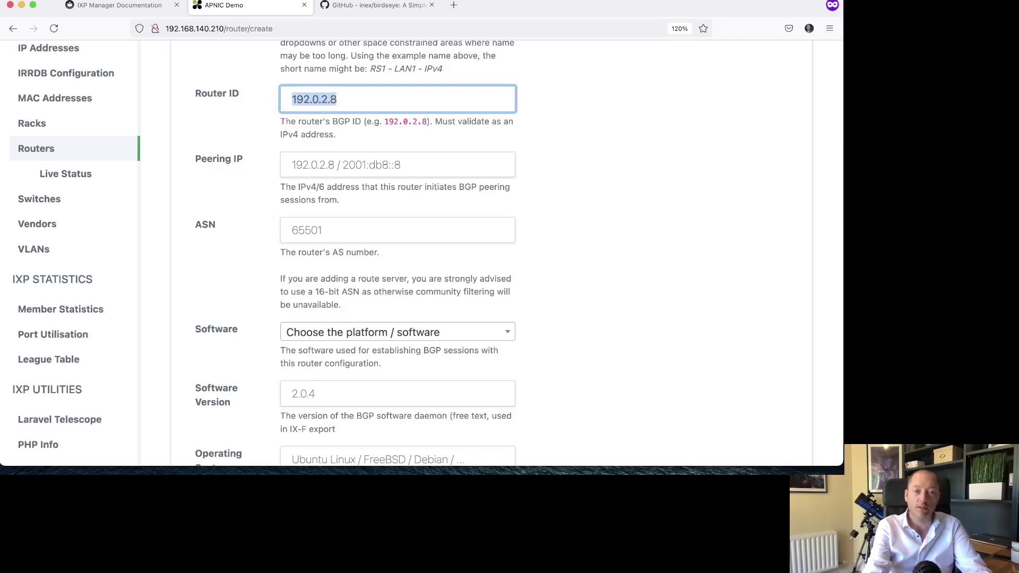
{"action": "key", "text": "super+c"}
{"action": "key", "text": "Tab"}
{"action": "key", "text": "super+v"}
- Enter ASN 65501 and scroll further down the router form
{"action": "key", "text": "Tab"}
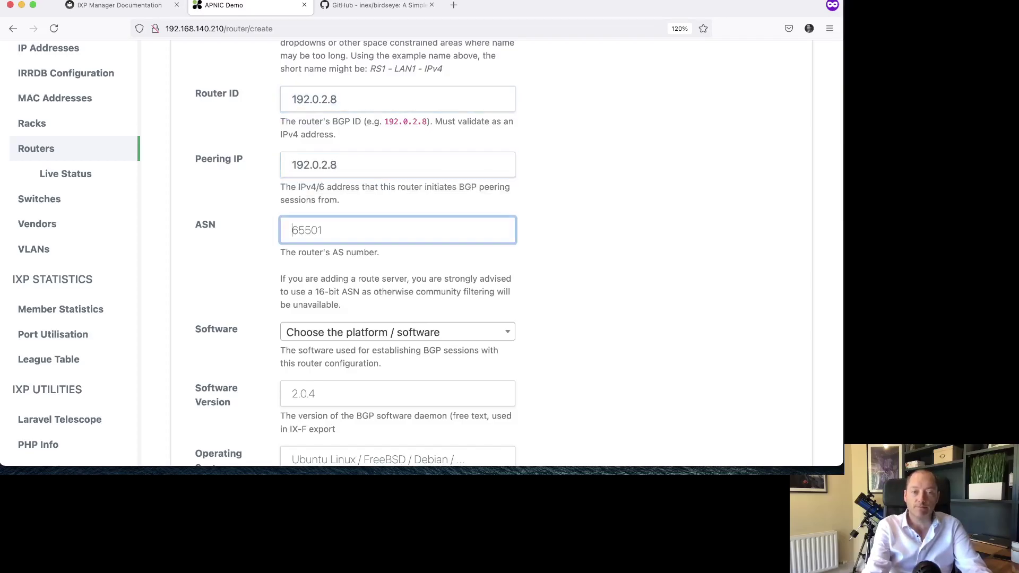
{"action": "type", "text": "65501"}
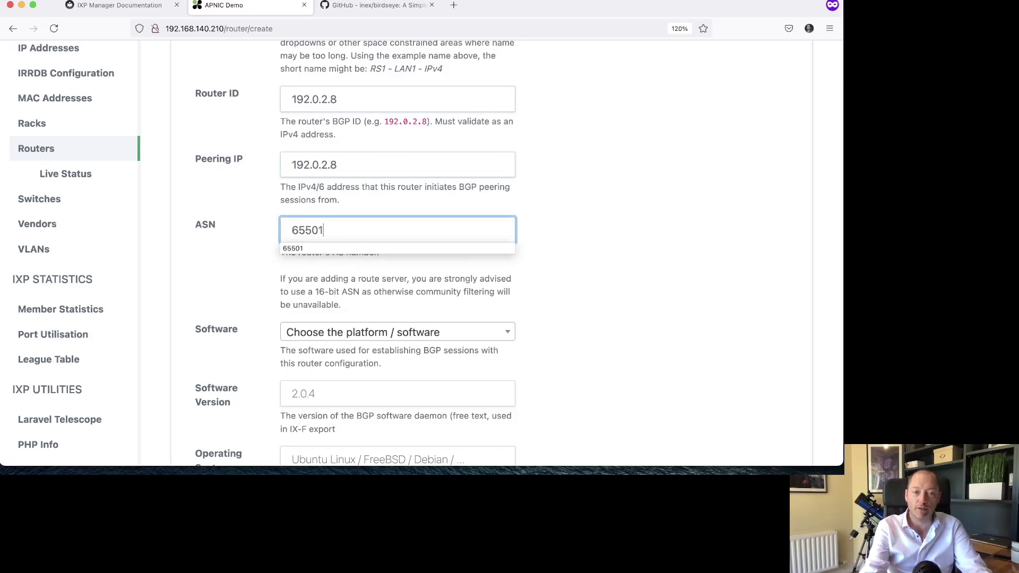
{"action": "key", "text": "Tab"}
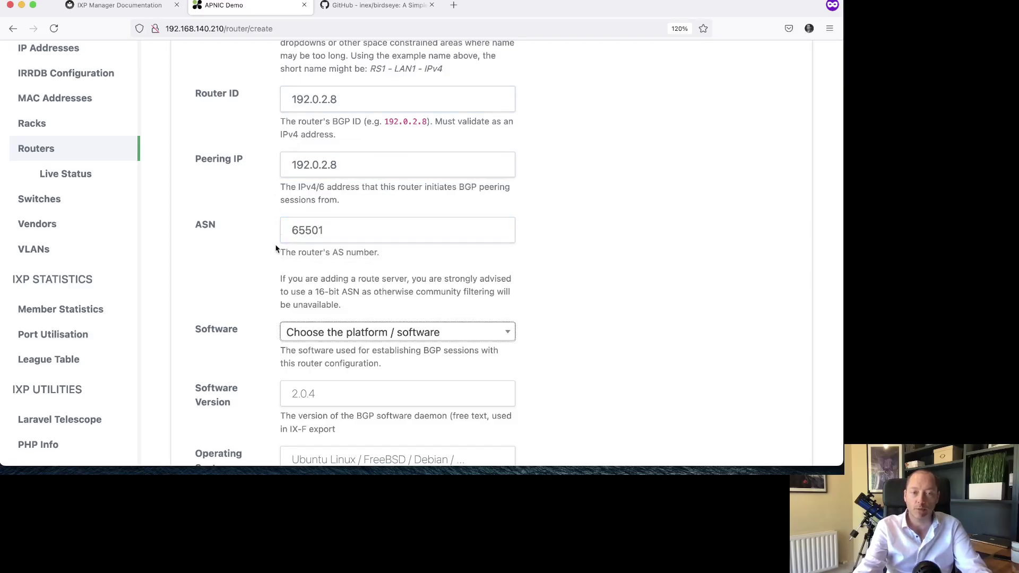
{"action": "scroll", "coordinate": [299, 237], "scroll_direction": "down", "scroll_amount": 1}
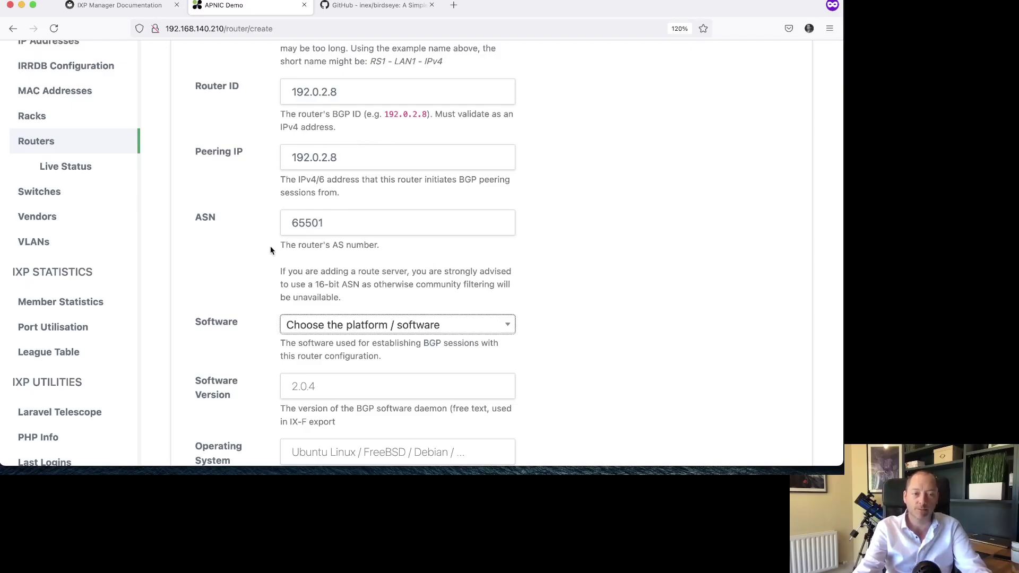
{"action": "scroll", "coordinate": [270, 249], "scroll_direction": "down", "scroll_amount": 1}
{"action": "scroll", "coordinate": [300, 238], "scroll_direction": "down", "scroll_amount": 1}
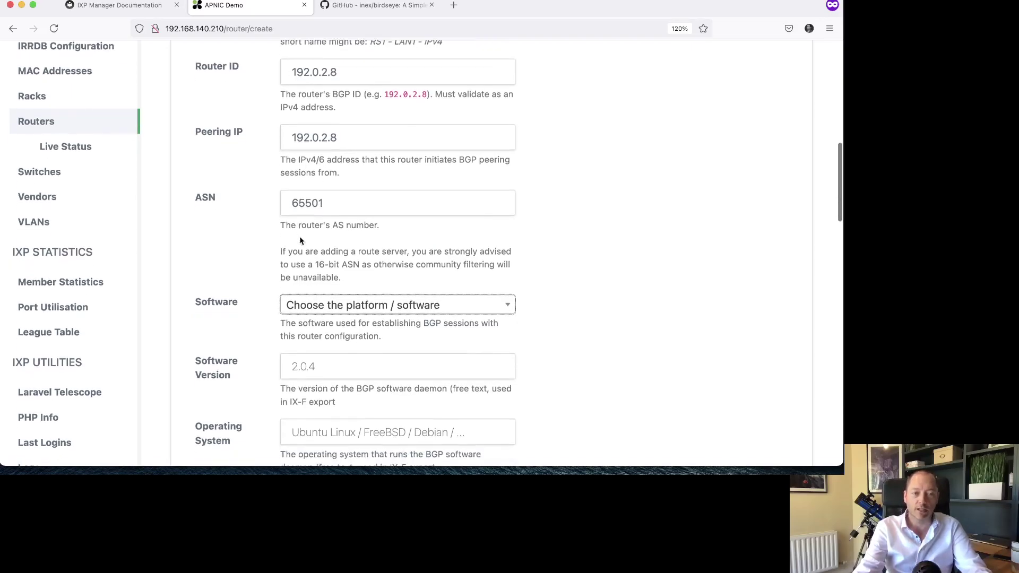
{"action": "scroll", "coordinate": [227, 296], "scroll_direction": "down", "scroll_amount": 5}
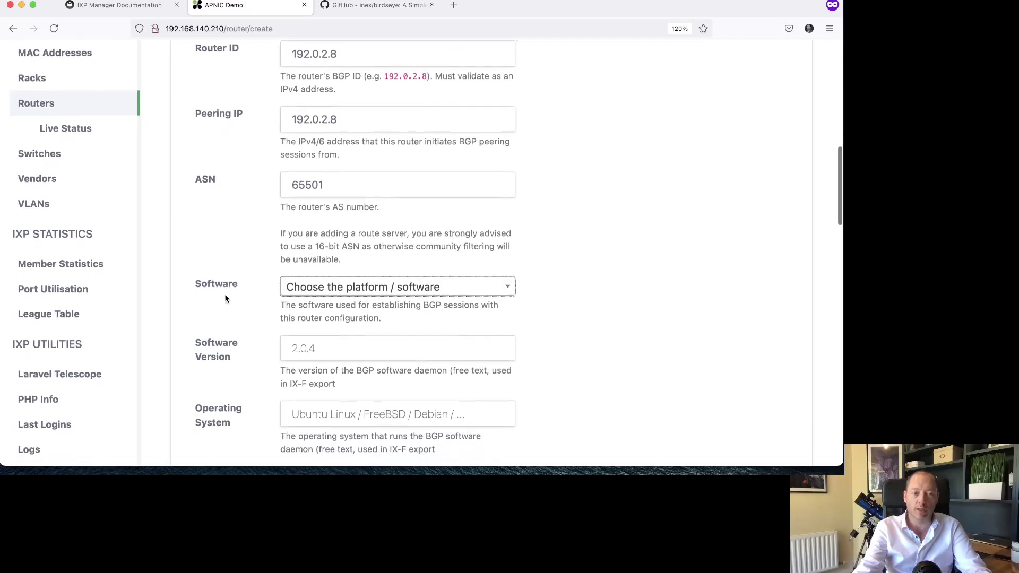
{"action": "scroll", "coordinate": [225, 298], "scroll_direction": "down", "scroll_amount": 3}
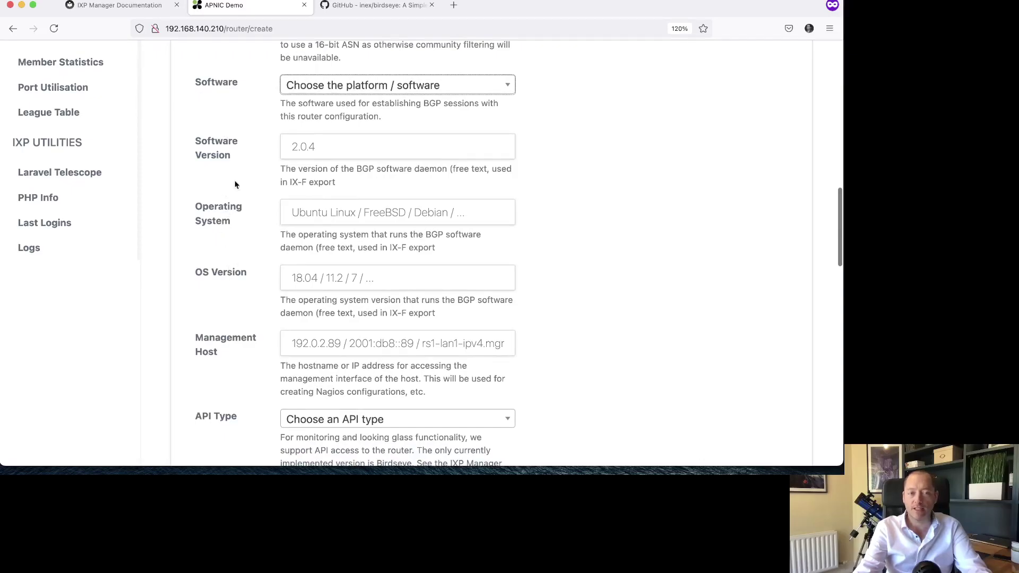
- Set the routing software to Bird v2 with version 2.0.7
{"action": "left_click", "coordinate": [301, 87]}
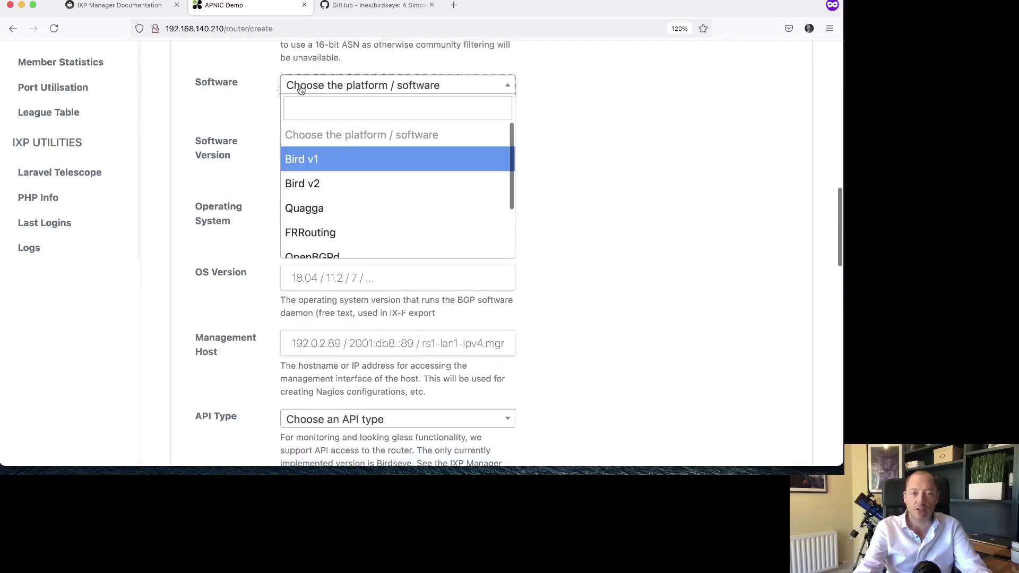
{"action": "left_click", "coordinate": [330, 183]}
{"action": "left_click", "coordinate": [327, 148]}
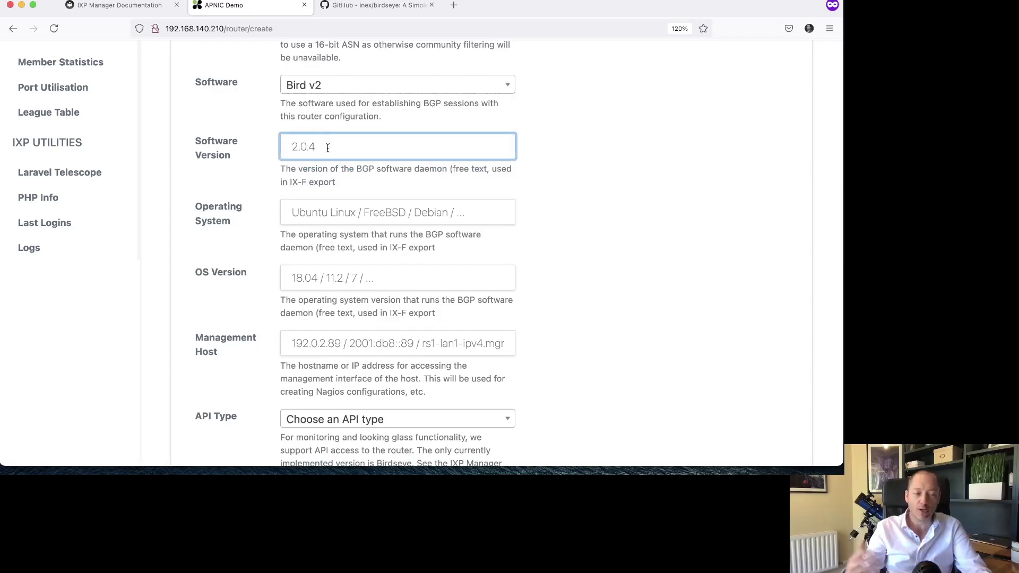
{"action": "type", "text": "2"}
{"action": "key", "text": "Down"}
{"action": "key", "text": "Return"}
- Set the operating system to Ubuntu Linux with OS version 20.04
{"action": "left_click", "coordinate": [329, 213]}
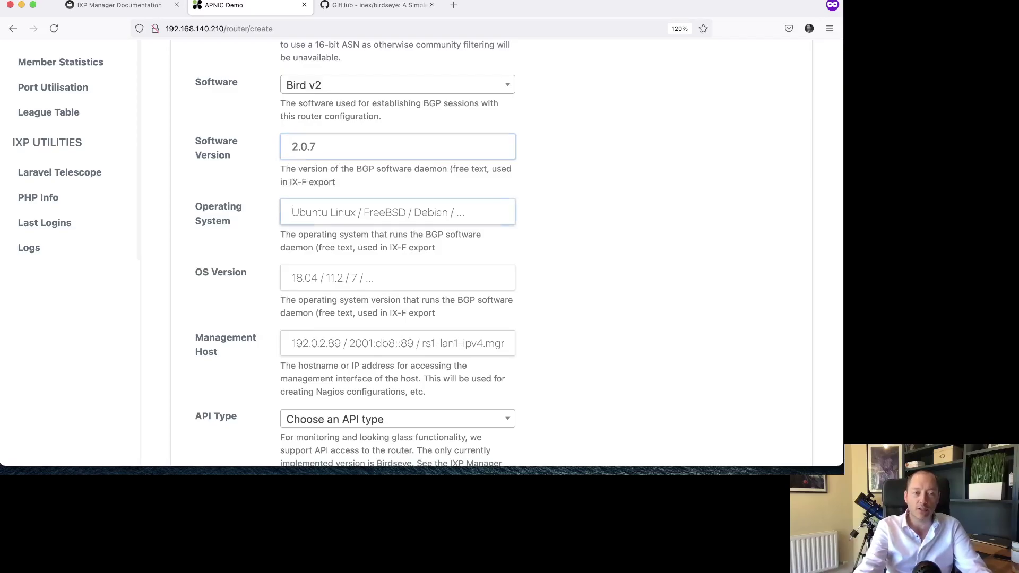
{"action": "type", "text": "U"}
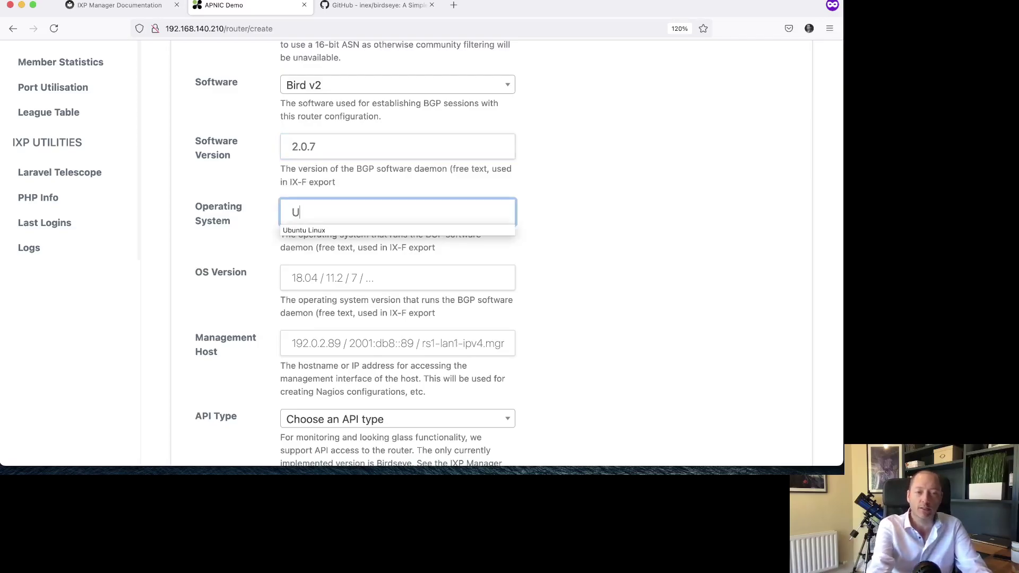
{"action": "key", "text": "Down"}
{"action": "key", "text": "Return"}
{"action": "left_click", "coordinate": [398, 278]}
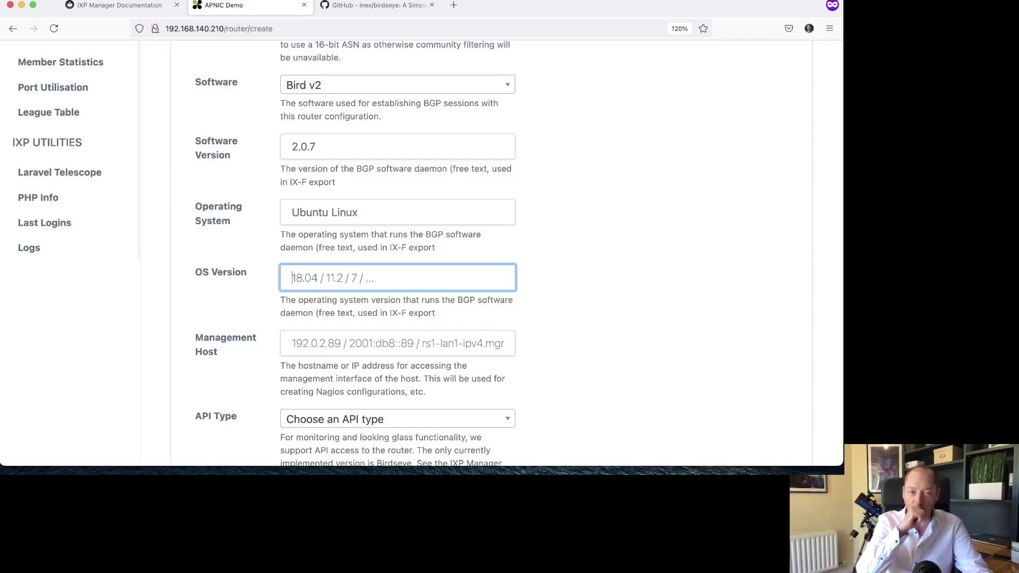
{"action": "type", "text": "2"}
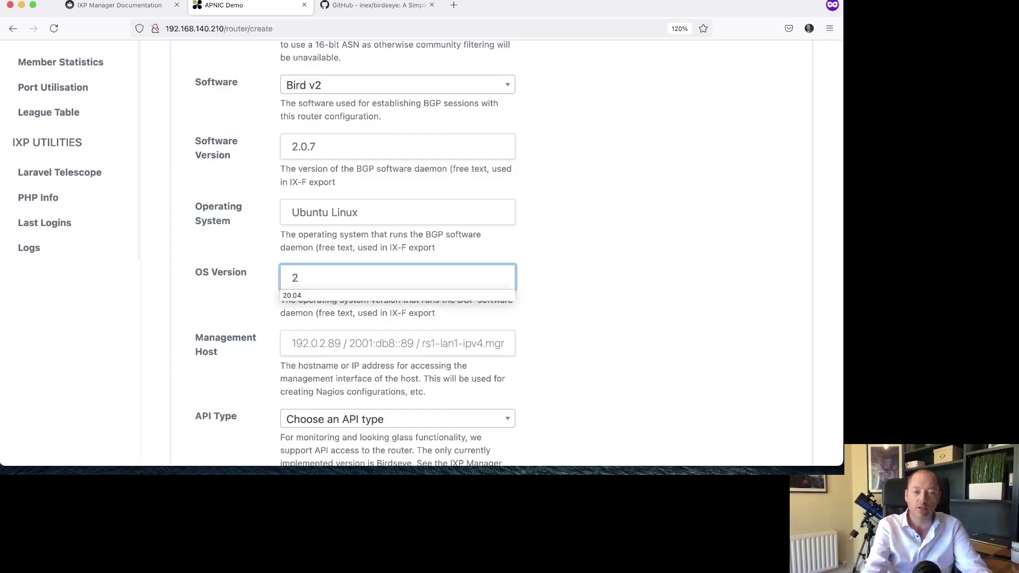
{"action": "key", "text": "Down"}
{"action": "key", "text": "Return"}
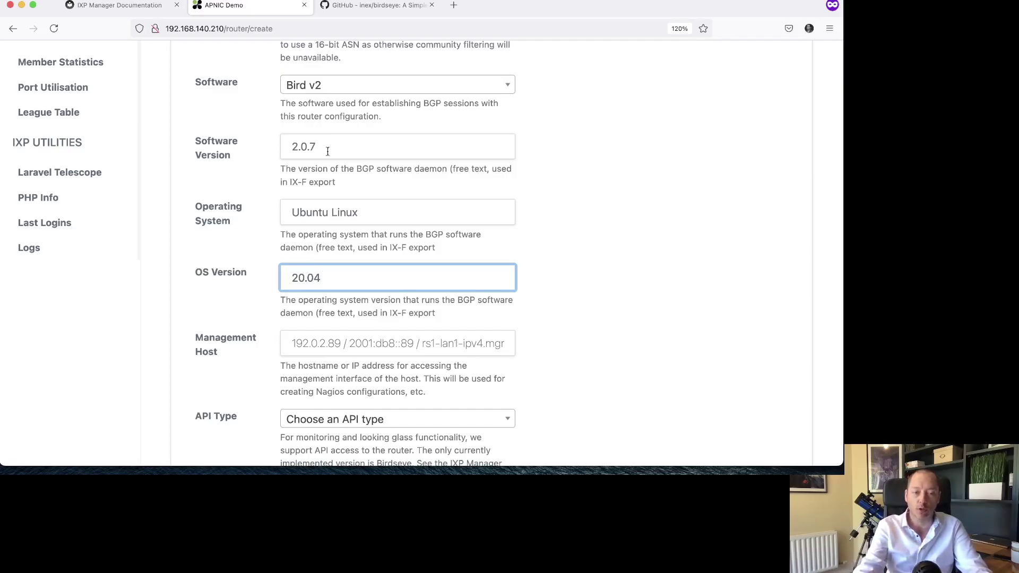
{"action": "scroll", "coordinate": [249, 300], "scroll_direction": "down", "scroll_amount": 5}
{"action": "scroll", "coordinate": [249, 300], "scroll_direction": "down", "scroll_amount": 1}
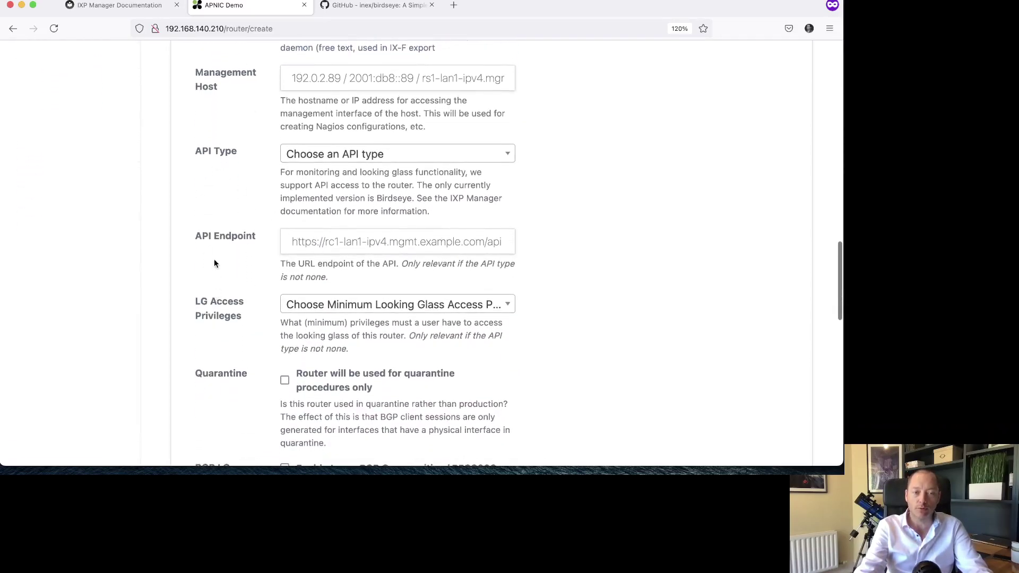
{"action": "left_click", "coordinate": [288, 75]}
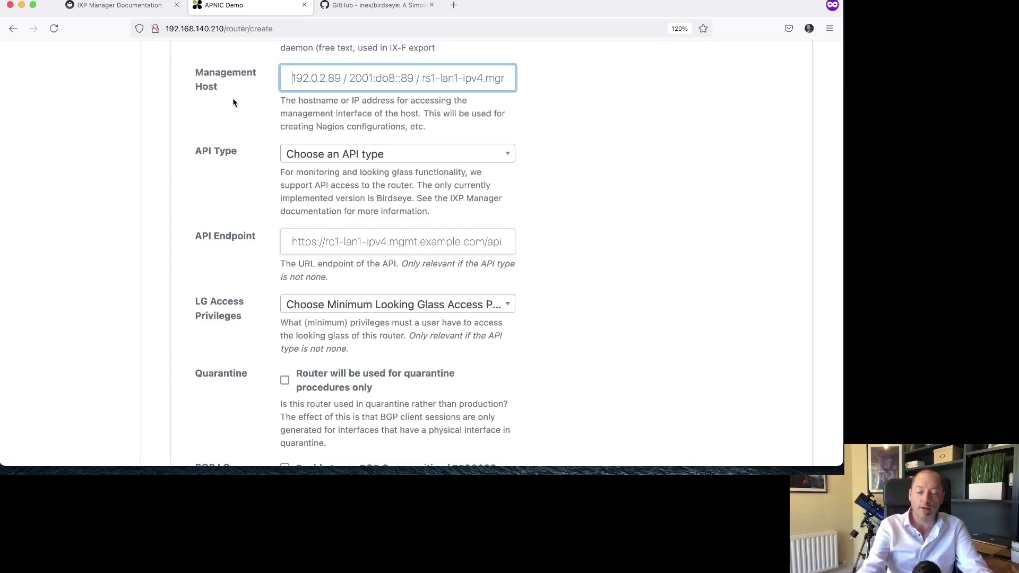
- Set the management host to 192.168.140.211
{"action": "type", "text": "19"}
{"action": "key", "text": "Down"}
{"action": "key", "text": "Return"}
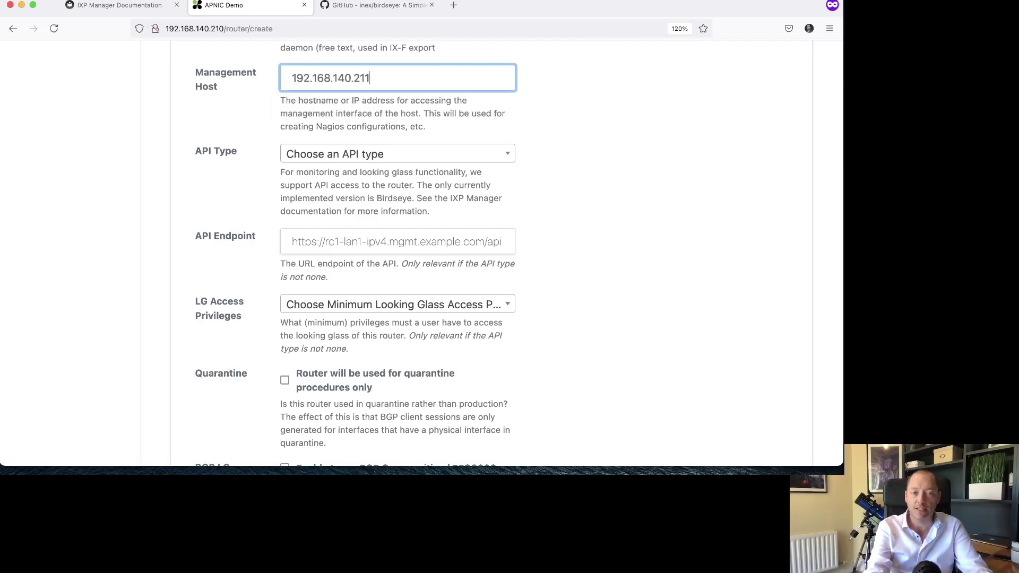
{"action": "key", "text": "Tab"}
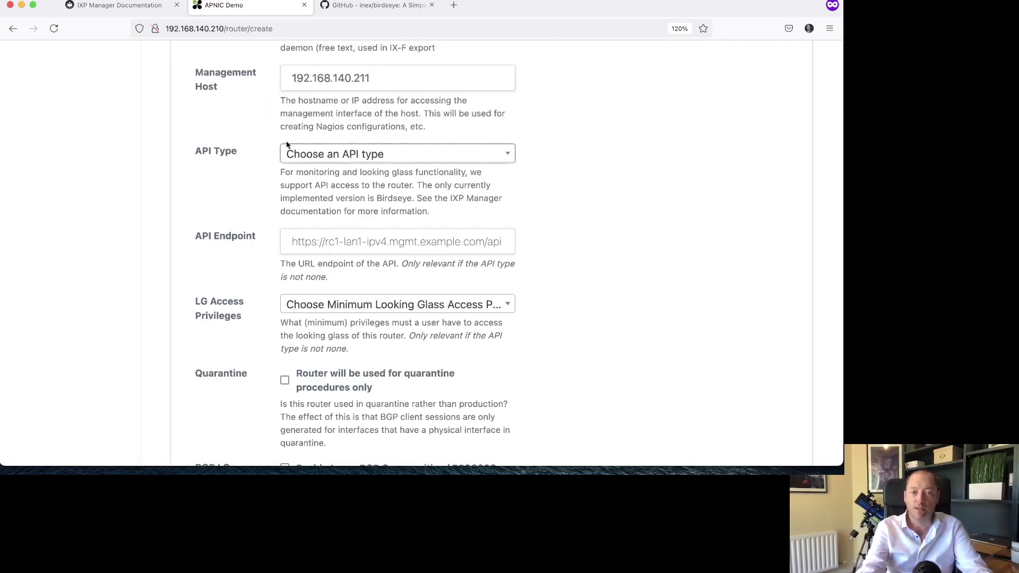
{"action": "left_click", "coordinate": [374, 154]}
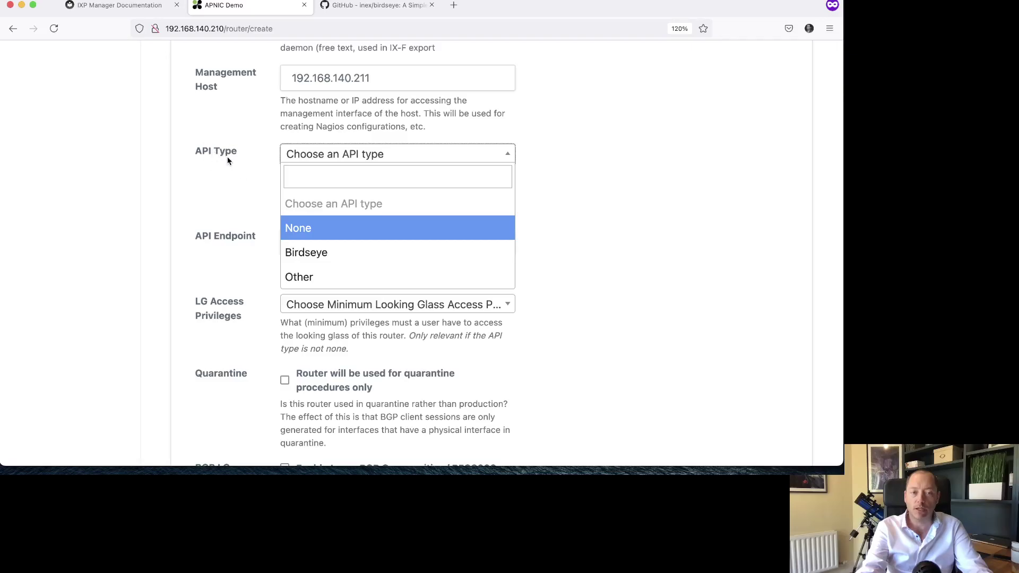
{"action": "left_click", "coordinate": [333, 249]}
{"action": "left_click", "coordinate": [328, 237]}
{"action": "type", "text": "ht"}
{"action": "key", "text": "Down"}
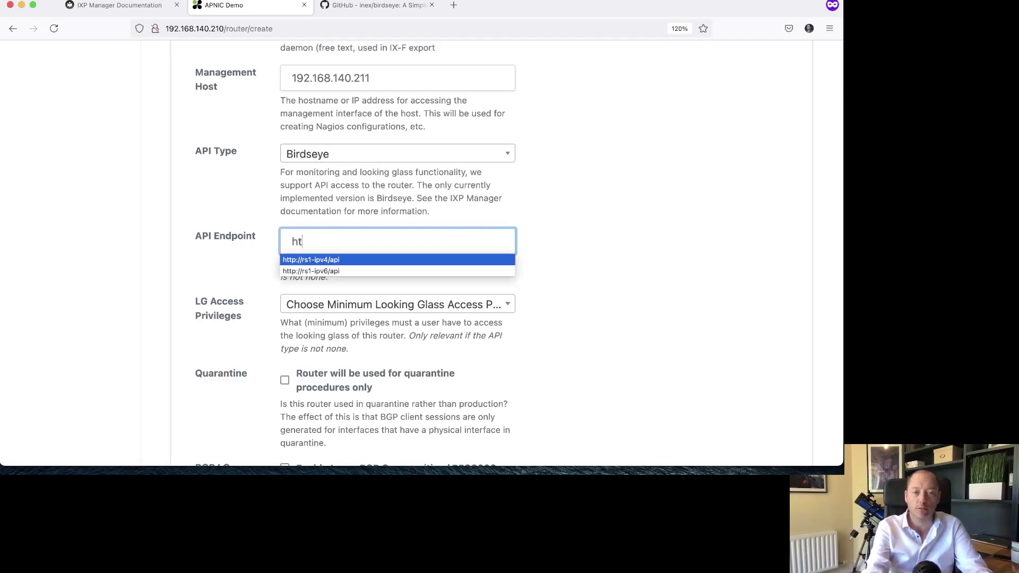
{"action": "key", "text": "Return"}
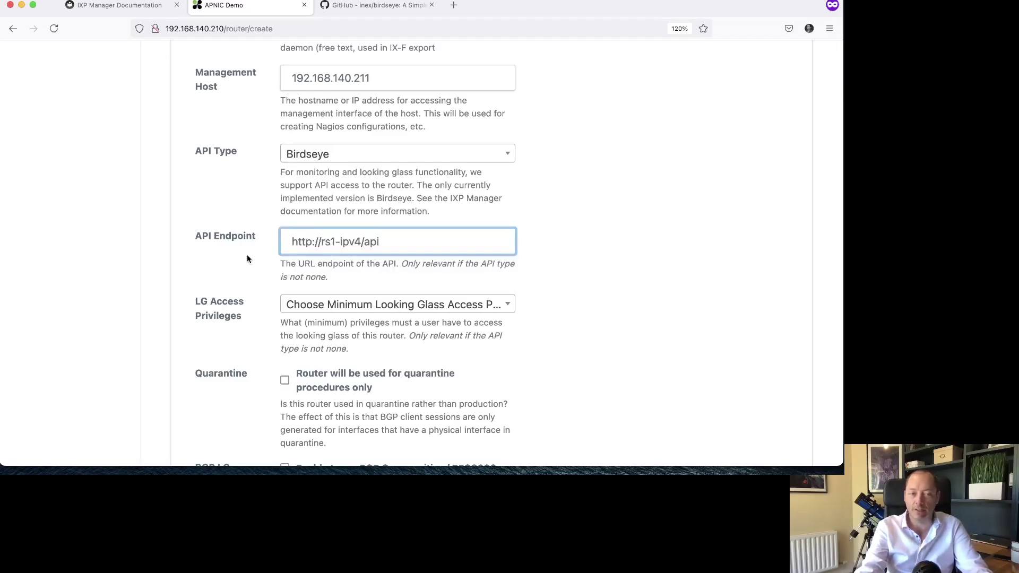
{"action": "scroll", "coordinate": [247, 257], "scroll_direction": "down", "scroll_amount": 1}
{"action": "left_click", "coordinate": [308, 272]}
{"action": "left_click", "coordinate": [315, 352]}
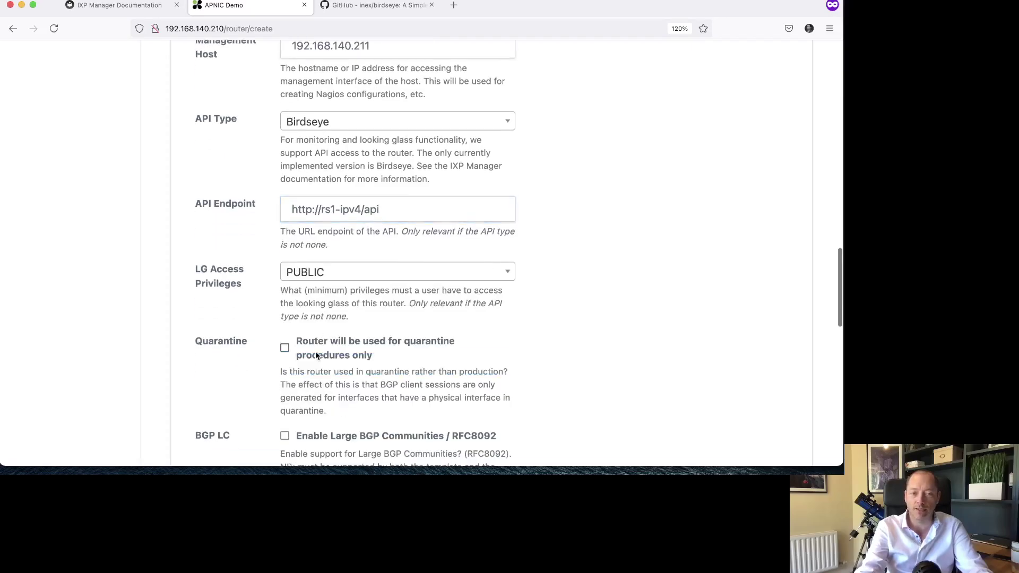
- Scroll down the router form to the Large BGP Communities (RFC8092) option
{"action": "scroll", "coordinate": [241, 288], "scroll_direction": "down", "scroll_amount": 5}
{"action": "scroll", "coordinate": [242, 292], "scroll_direction": "down", "scroll_amount": 5}
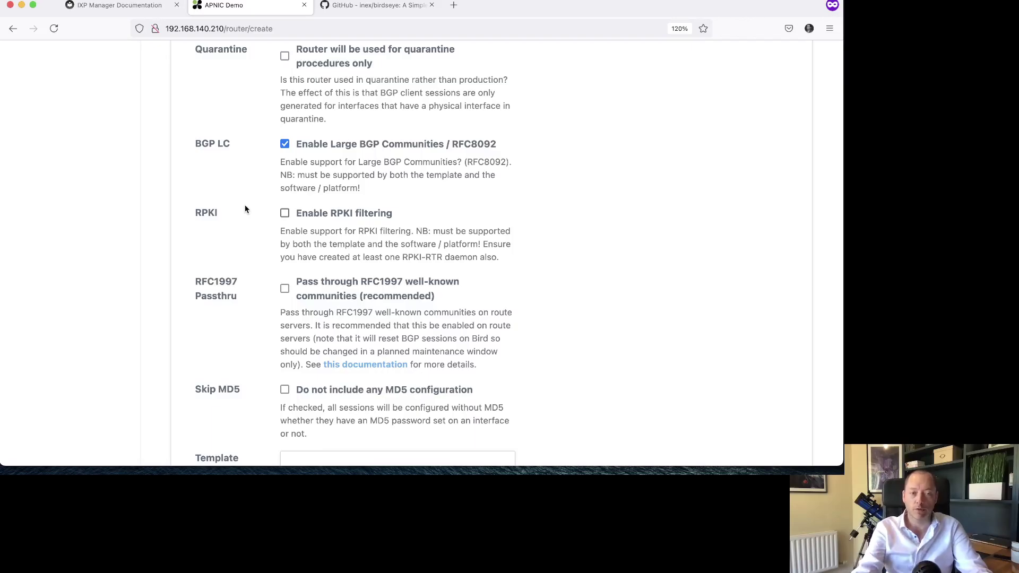
{"action": "scroll", "coordinate": [239, 185], "scroll_direction": "down", "scroll_amount": 1}
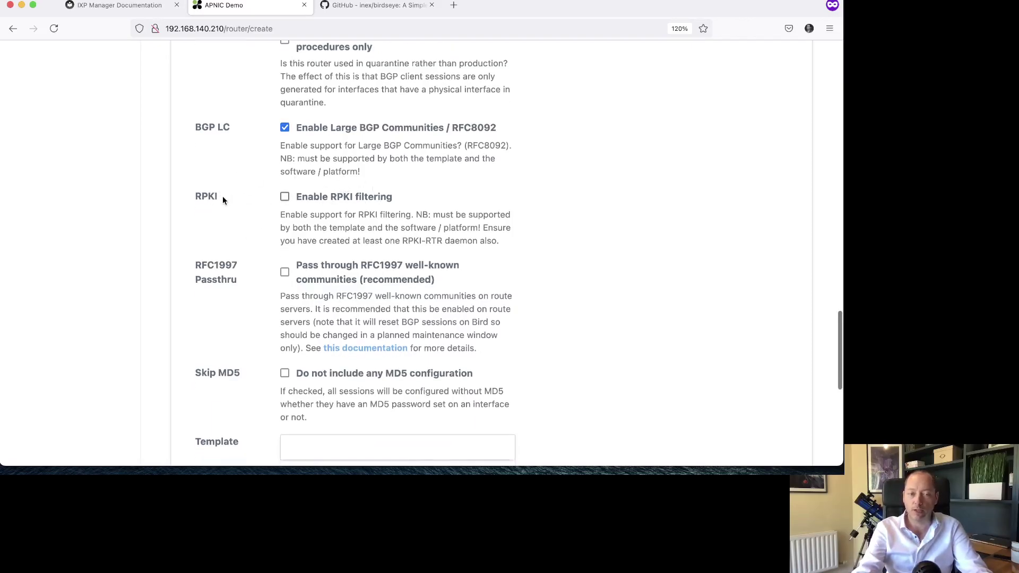
{"action": "scroll", "coordinate": [251, 226], "scroll_direction": "down", "scroll_amount": 2}
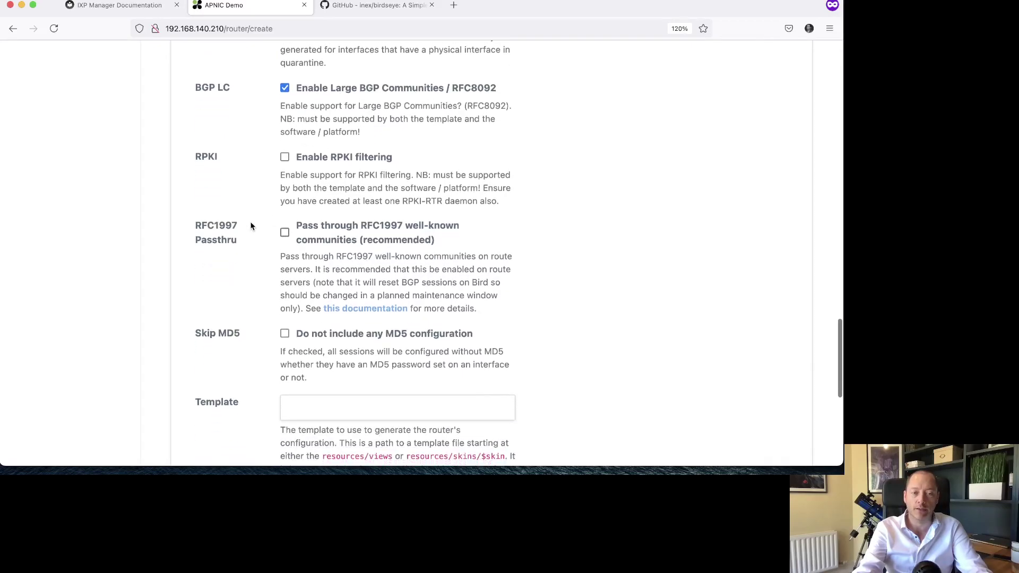
{"action": "scroll", "coordinate": [251, 227], "scroll_direction": "down", "scroll_amount": 2}
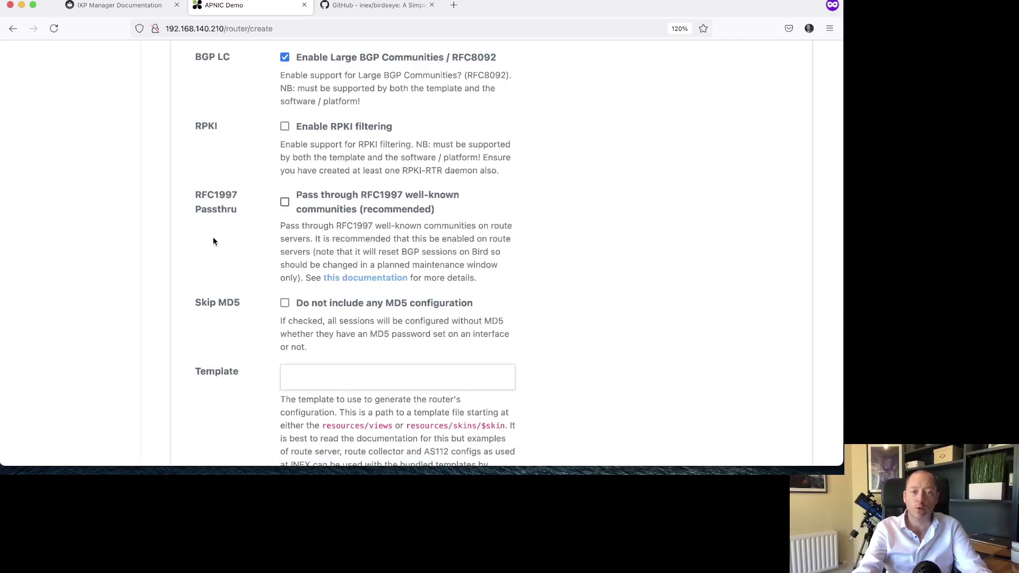
{"action": "right_click", "coordinate": [358, 284]}
{"action": "left_click", "coordinate": [372, 288]}
{"action": "left_click", "coordinate": [341, 10]}
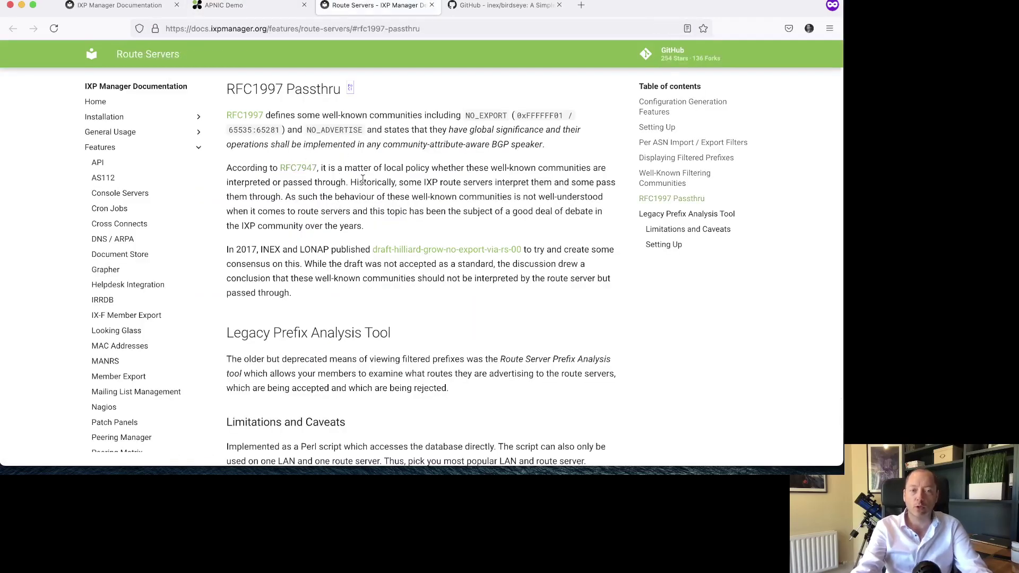
{"action": "double_click", "coordinate": [488, 117]}
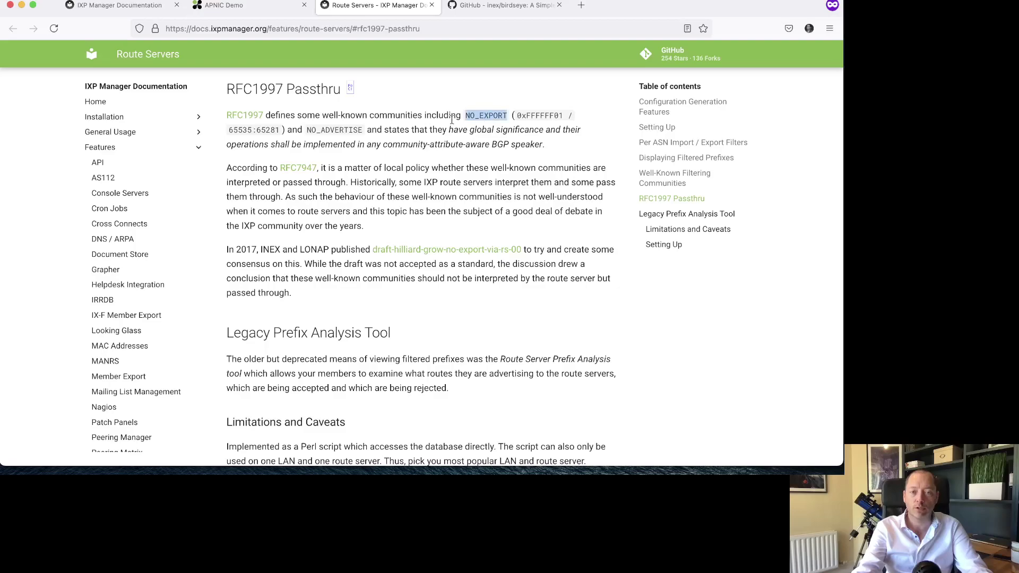
{"action": "double_click", "coordinate": [353, 129]}
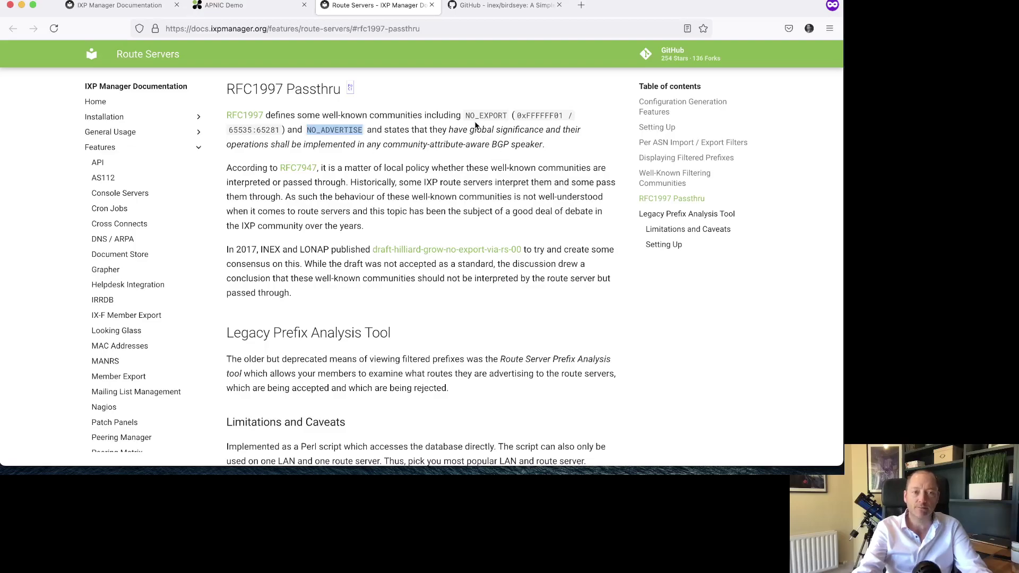
{"action": "key", "text": "super+w"}
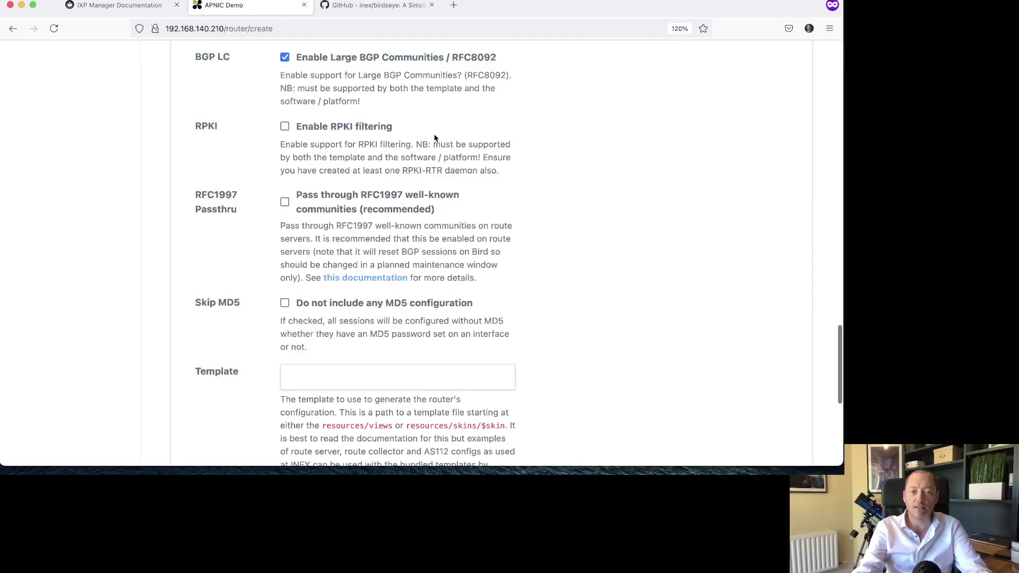
{"action": "left_click", "coordinate": [340, 202]}
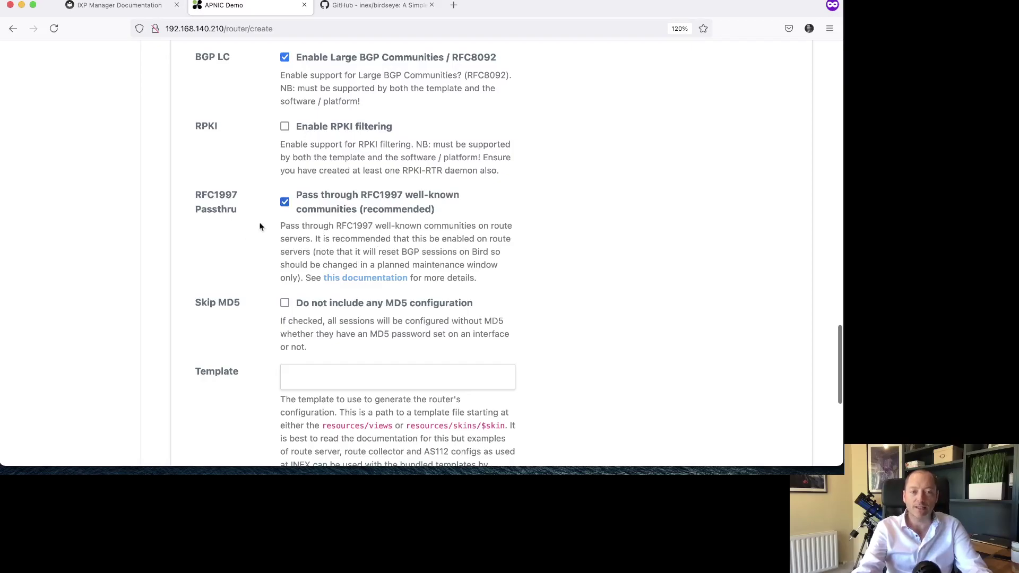
{"action": "left_click", "coordinate": [284, 203]}
{"action": "left_click", "coordinate": [284, 203]}
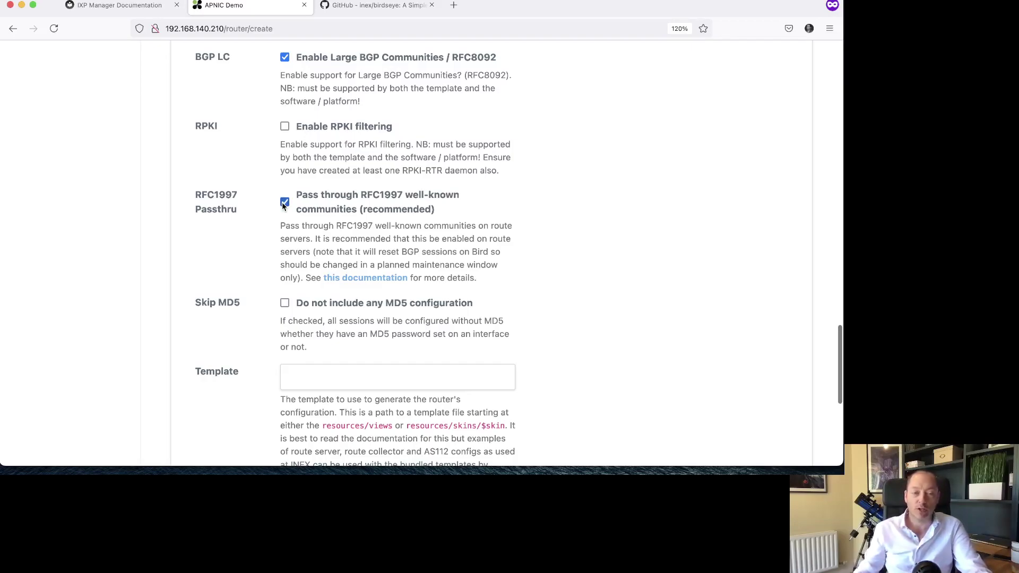
{"action": "scroll", "coordinate": [250, 241], "scroll_direction": "down", "scroll_amount": 2}
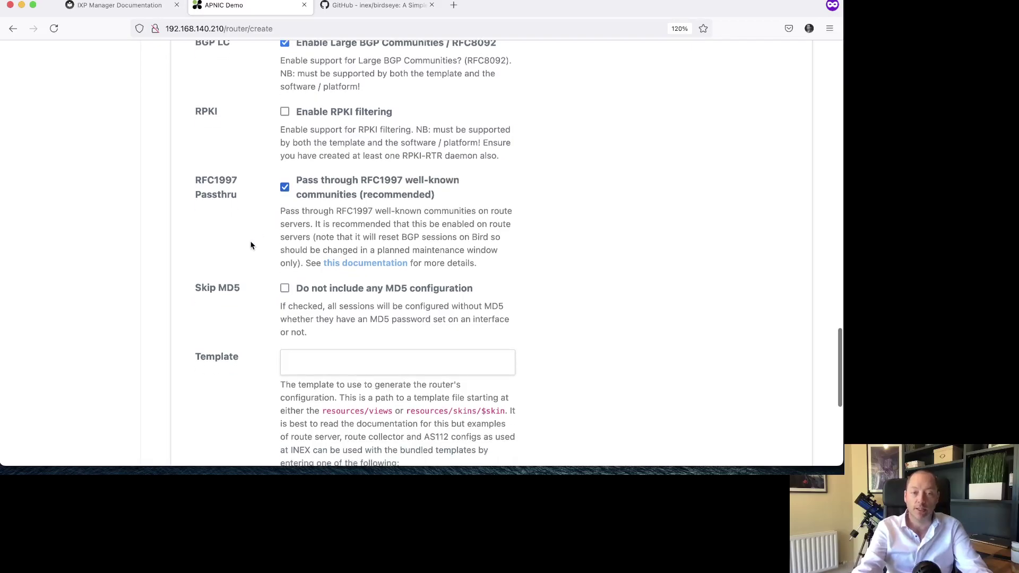
{"action": "scroll", "coordinate": [251, 245], "scroll_direction": "down", "scroll_amount": 2}
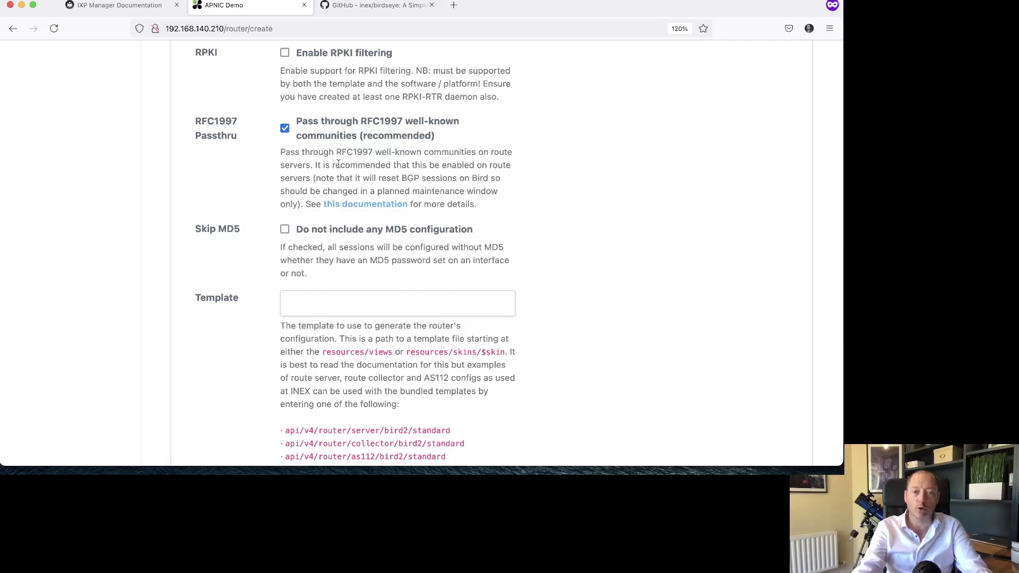
{"action": "left_click_drag", "start_coordinate": [339, 178], "coordinate": [371, 191]}
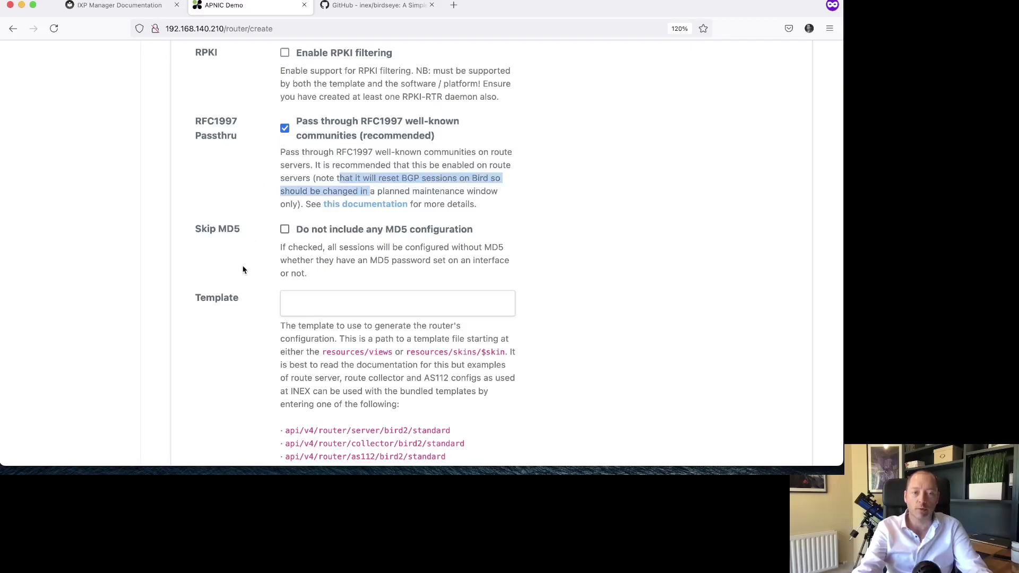
{"action": "scroll", "coordinate": [243, 269], "scroll_direction": "down", "scroll_amount": 1}
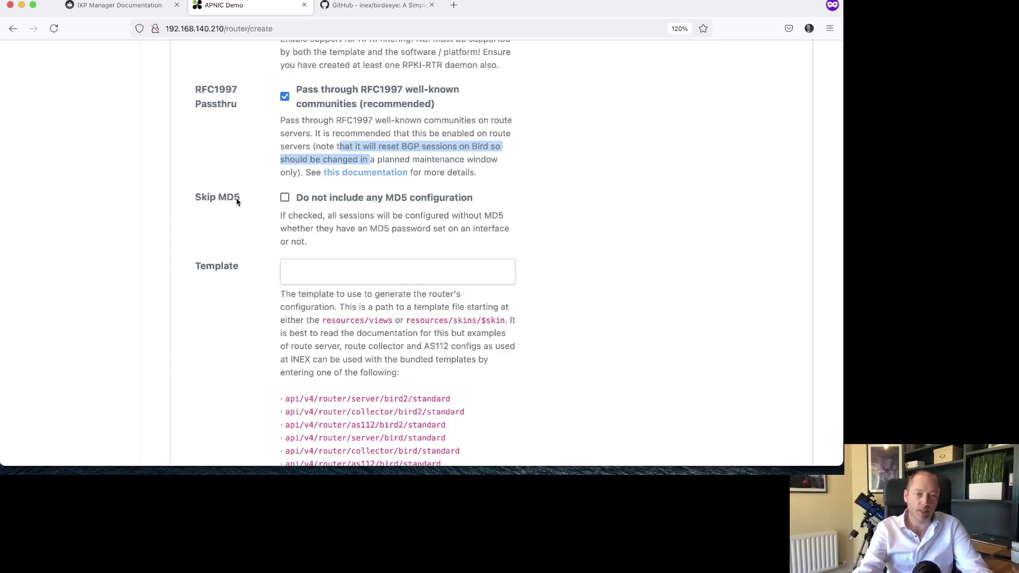
{"action": "scroll", "coordinate": [261, 201], "scroll_direction": "down", "scroll_amount": 3}
{"action": "scroll", "coordinate": [262, 200], "scroll_direction": "down", "scroll_amount": 3}
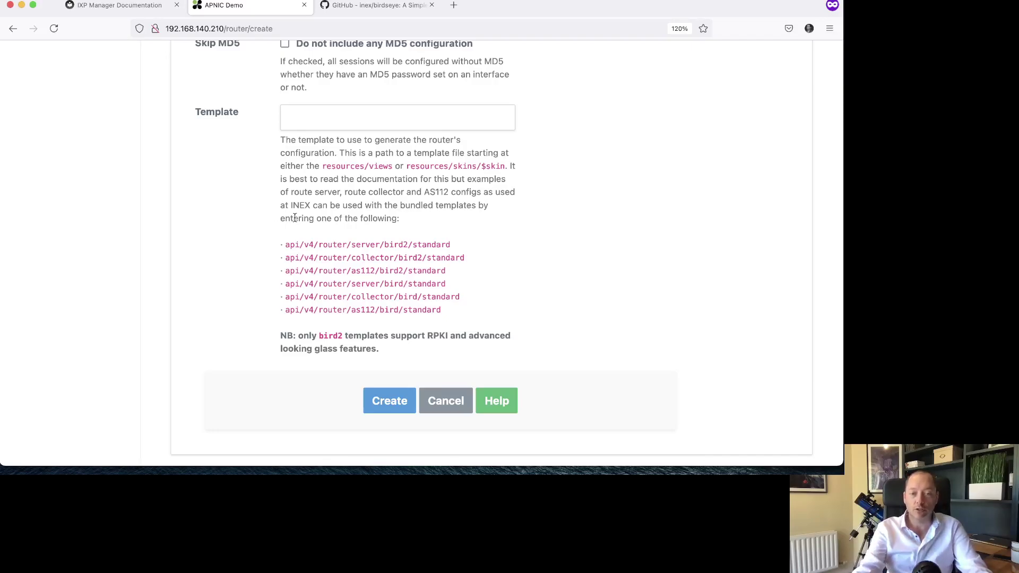
- Copy api/v4/router/server/bird2/standard from the help text into the Template field
{"action": "left_click_drag", "start_coordinate": [286, 246], "coordinate": [449, 240]}
{"action": "key", "text": "super+c"}
{"action": "left_click", "coordinate": [391, 120]}
{"action": "key", "text": "super+v"}
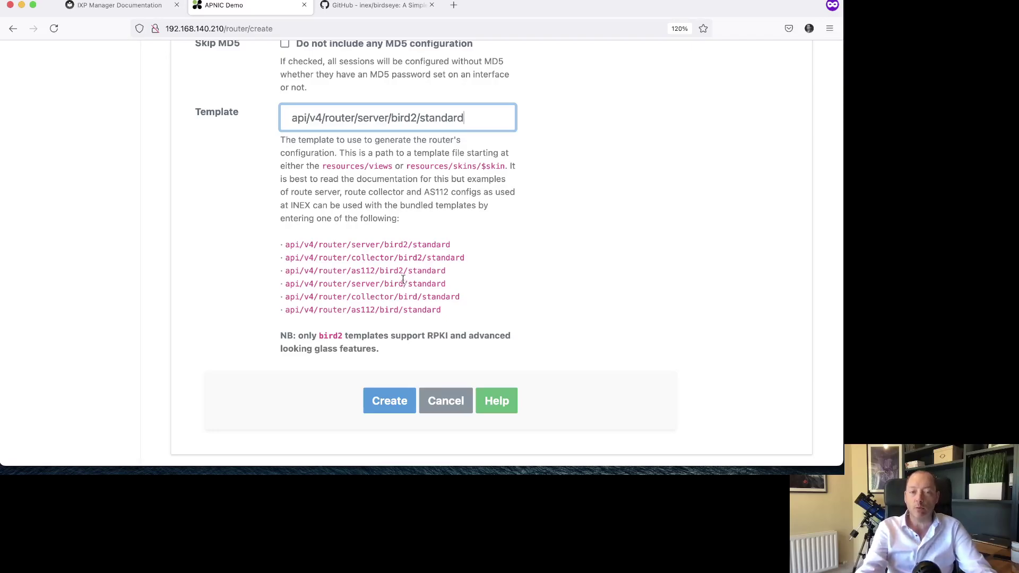
- Highlight the older bird template paths and create the rs1-ipv4 router
{"action": "double_click", "coordinate": [380, 258]}
{"action": "left_click_drag", "start_coordinate": [352, 270], "coordinate": [399, 311]}
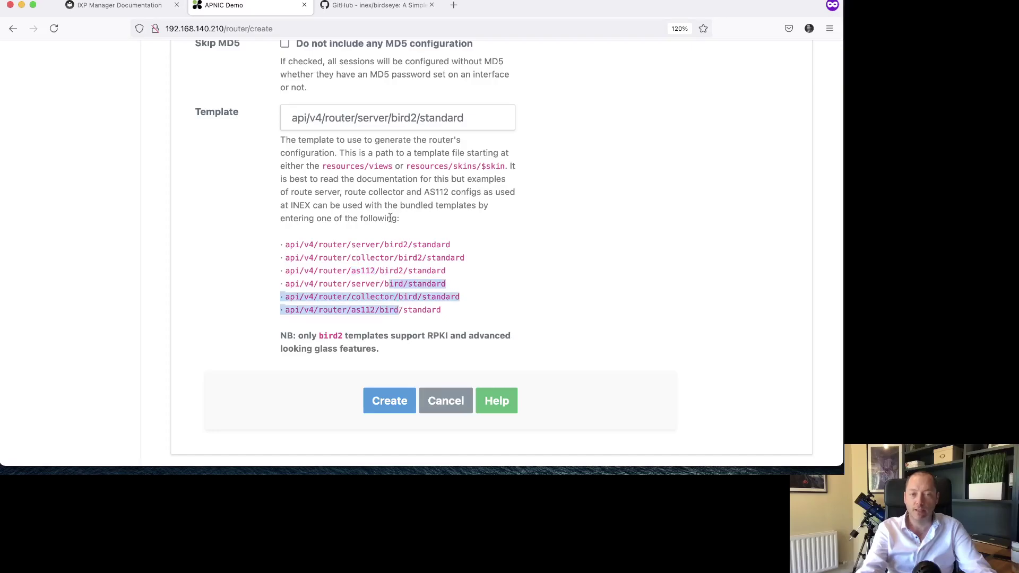
{"action": "left_click", "coordinate": [389, 401]}
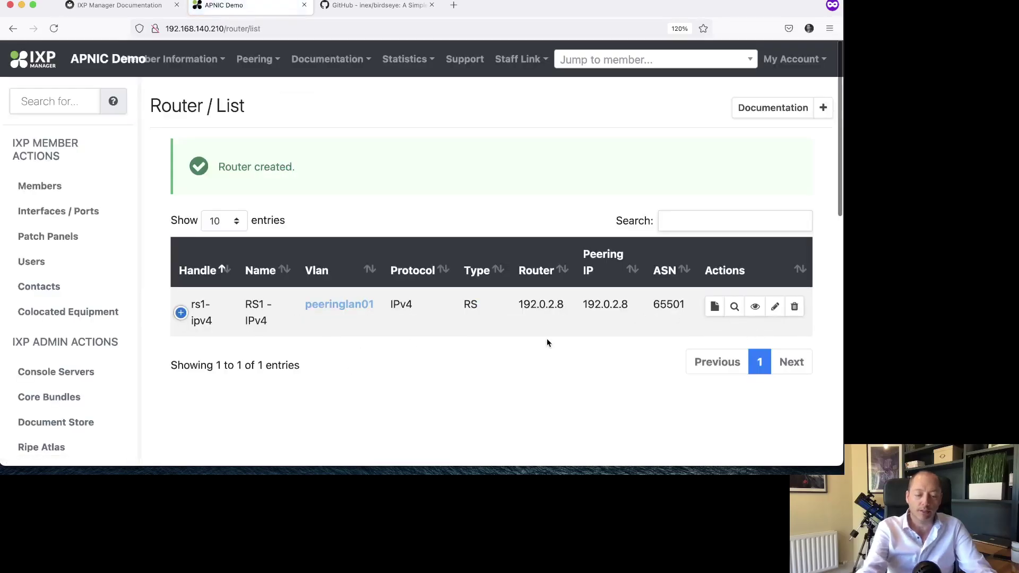
- Reset the browser zoom to normal size and switch to the Required Parameters slide
{"action": "key", "text": "super+0"}
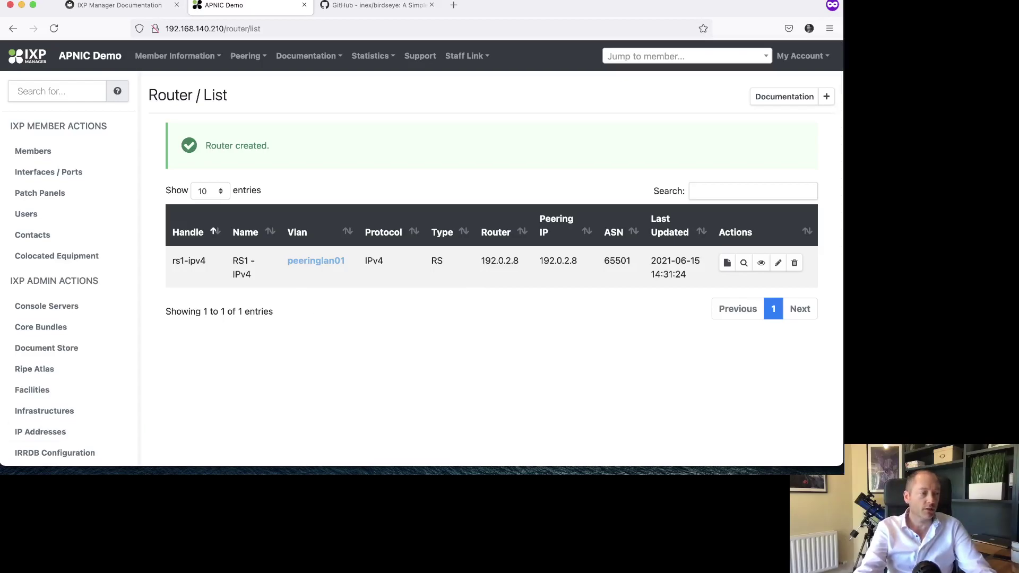
{"action": "key", "text": "super+Tab"}
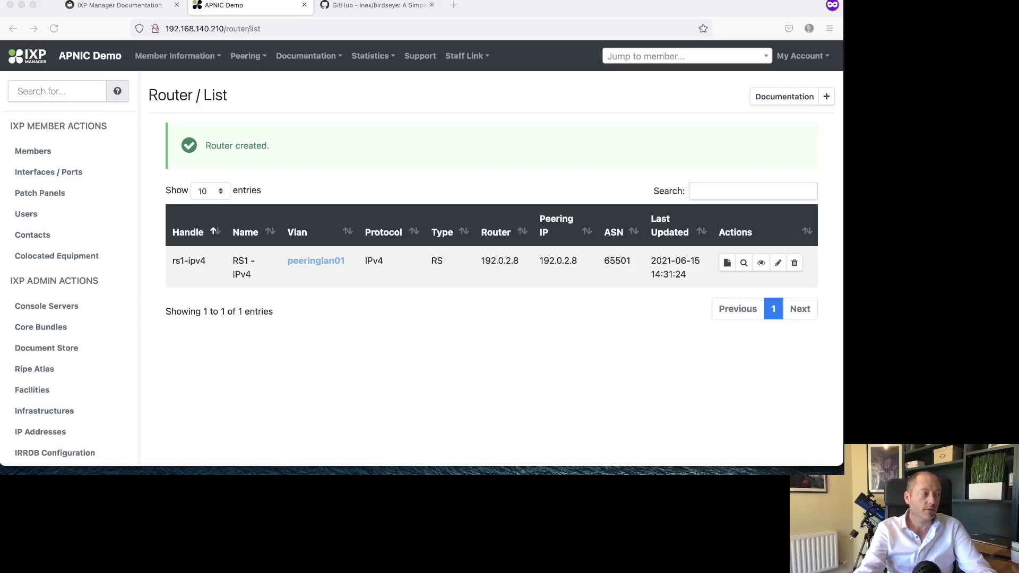
{"action": "key", "text": "super+Tab"}
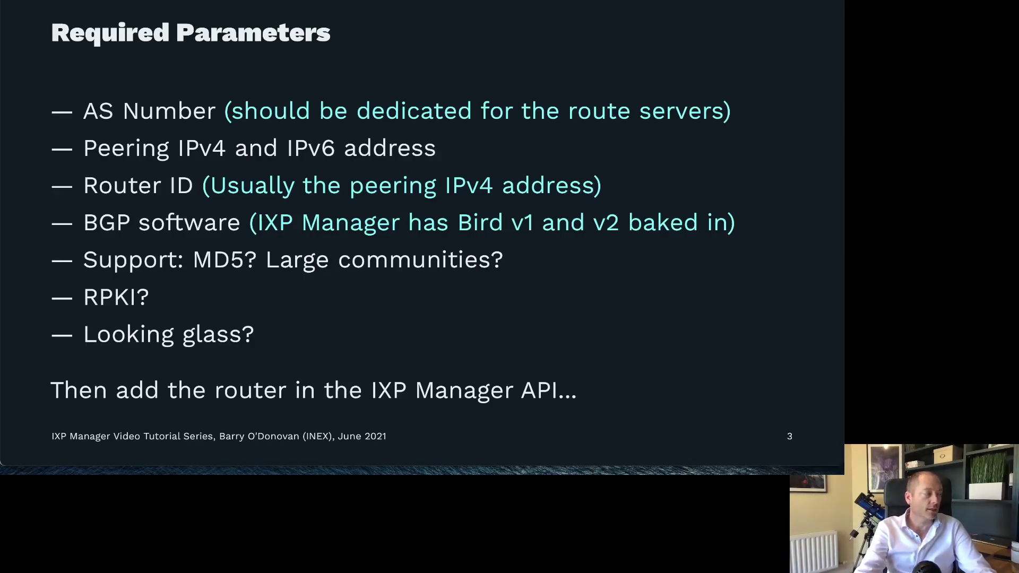
- Switch from the slides back to the Router / List page in the browser
{"action": "key", "text": "super+Tab"}
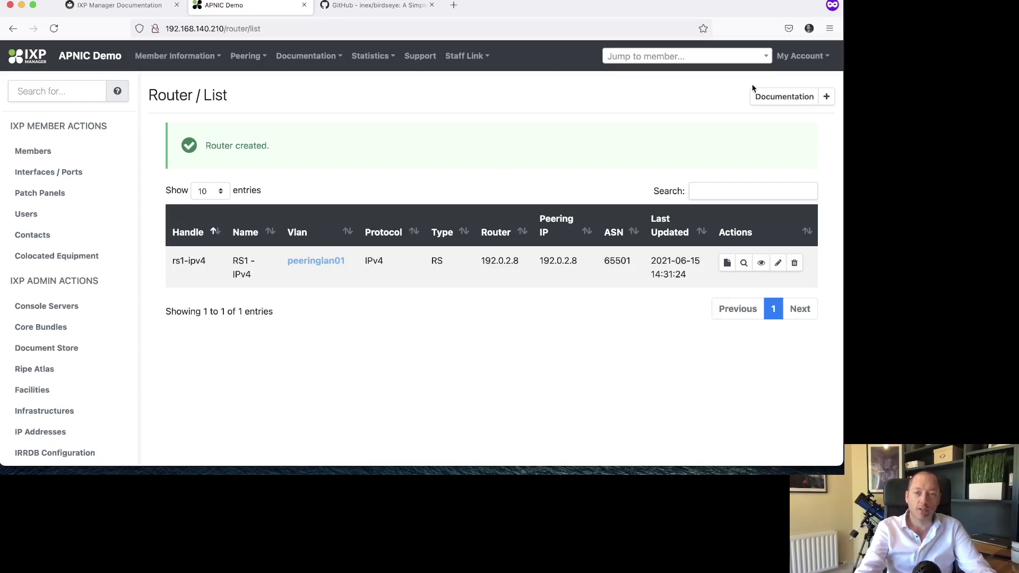
- On the API Keys page, enter the account password to reveal the full existing API key
{"action": "left_click", "coordinate": [793, 57]}
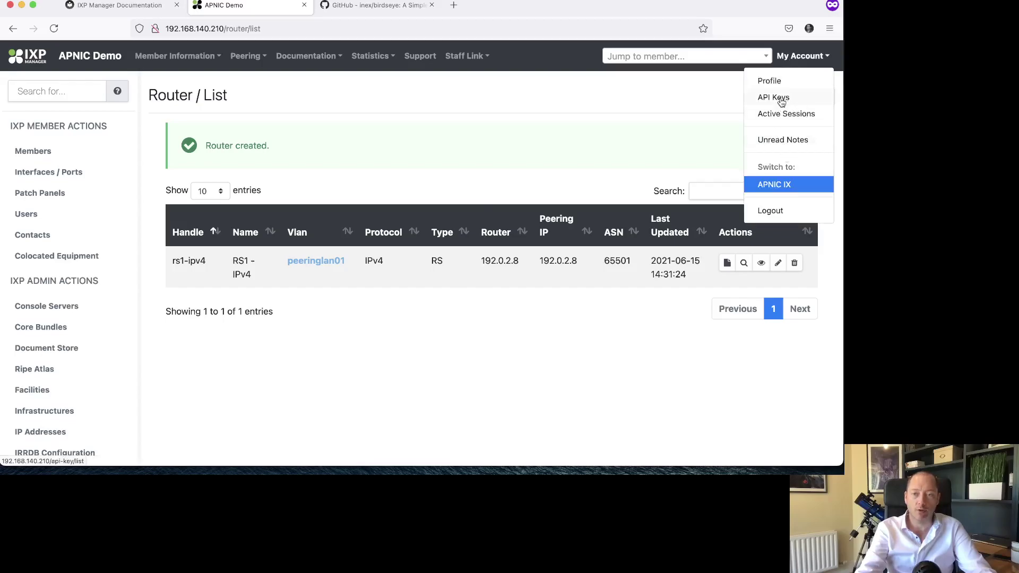
{"action": "left_click", "coordinate": [782, 100]}
{"action": "scroll", "coordinate": [408, 260], "scroll_direction": "down", "scroll_amount": 3}
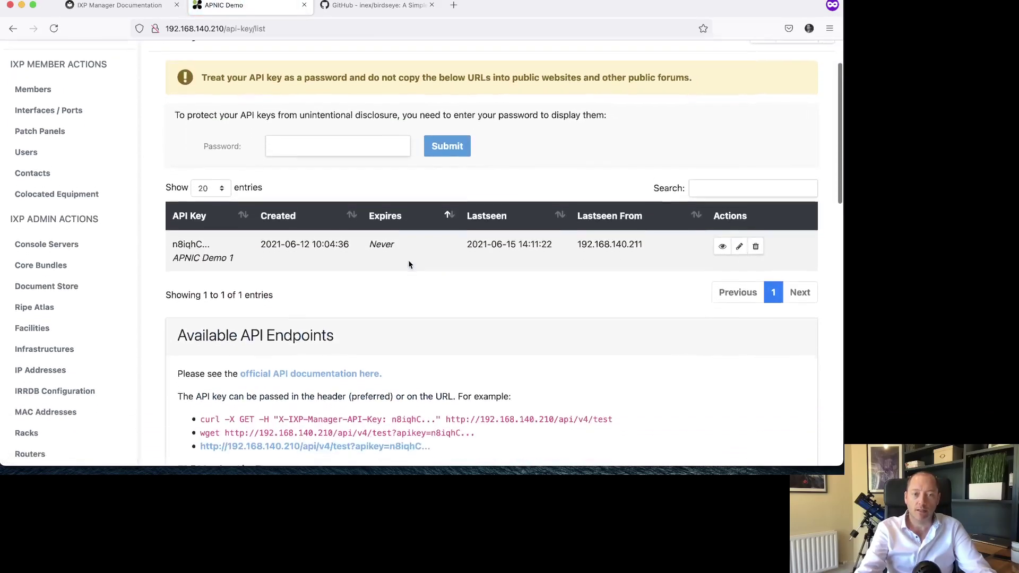
{"action": "scroll", "coordinate": [409, 263], "scroll_direction": "up", "scroll_amount": 1}
{"action": "left_click_drag", "start_coordinate": [244, 88], "coordinate": [202, 88]}
{"action": "left_click_drag", "start_coordinate": [349, 78], "coordinate": [348, 88]}
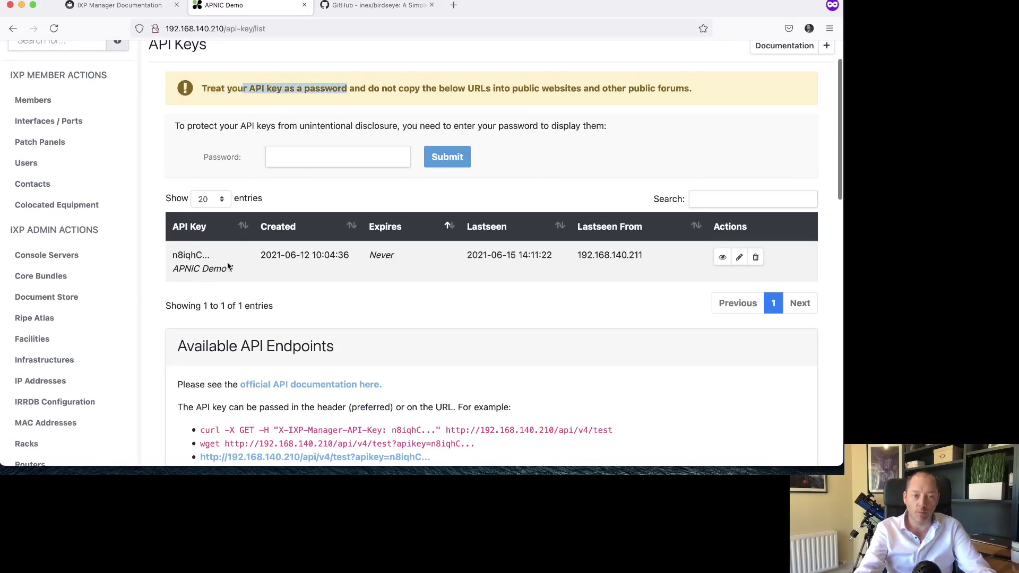
{"action": "left_click", "coordinate": [284, 153]}
{"action": "type", "text": "*****"}
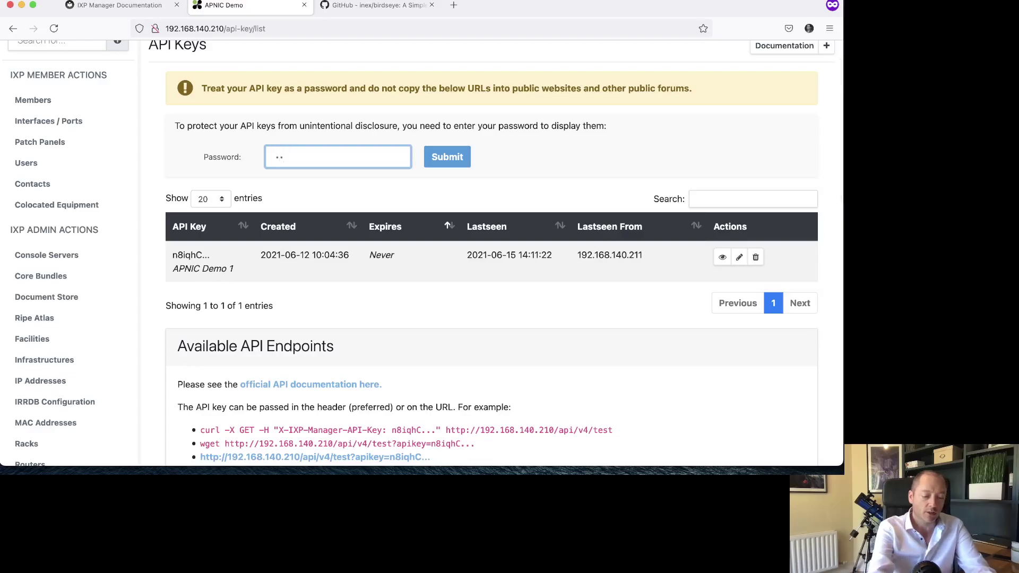
{"action": "type", "text": "****"}
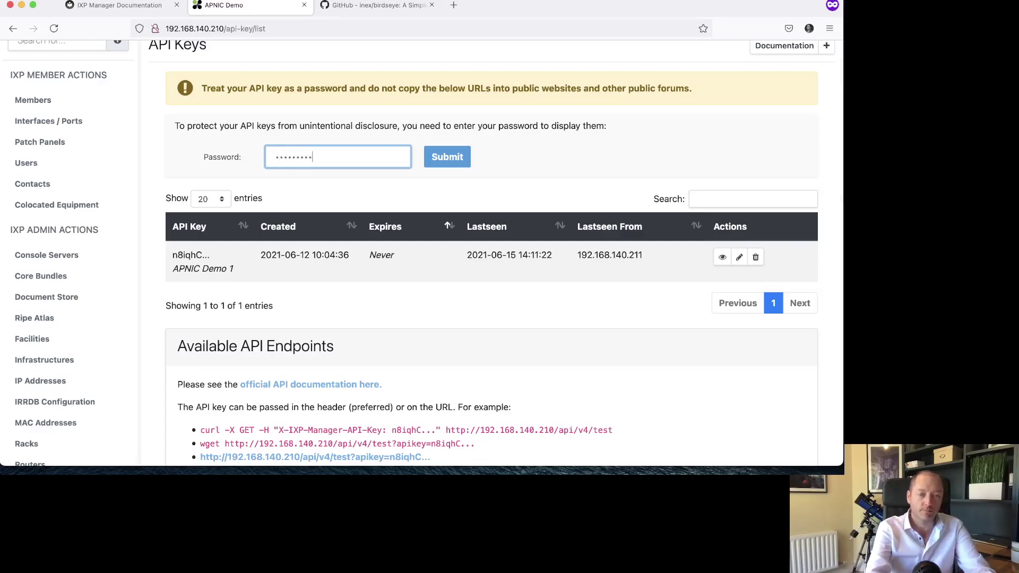
{"action": "key", "text": "Return"}
{"action": "double_click", "coordinate": [238, 305]}
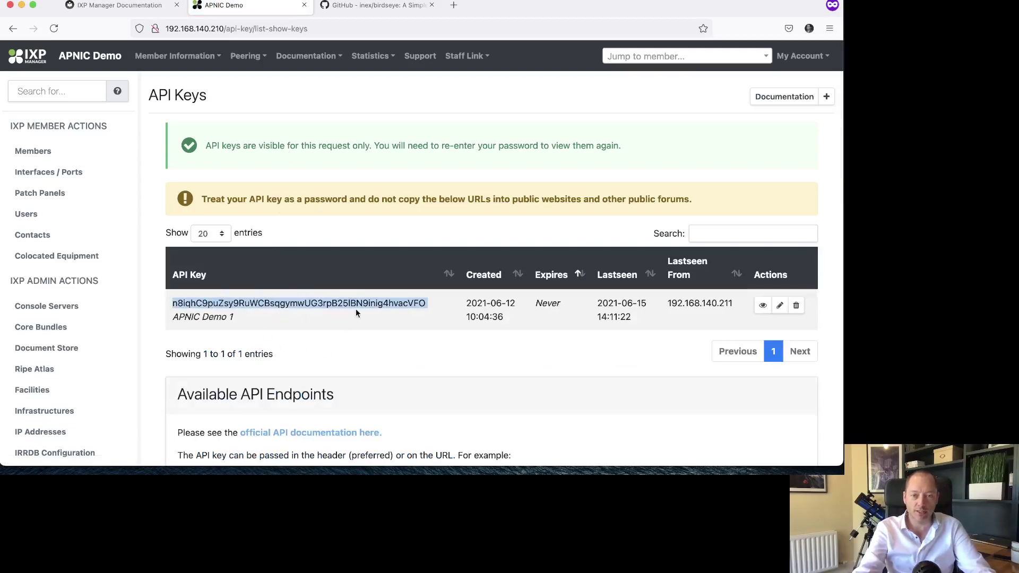
- Create a second API key, then delete it again with the trash icon
{"action": "left_click", "coordinate": [827, 97]}
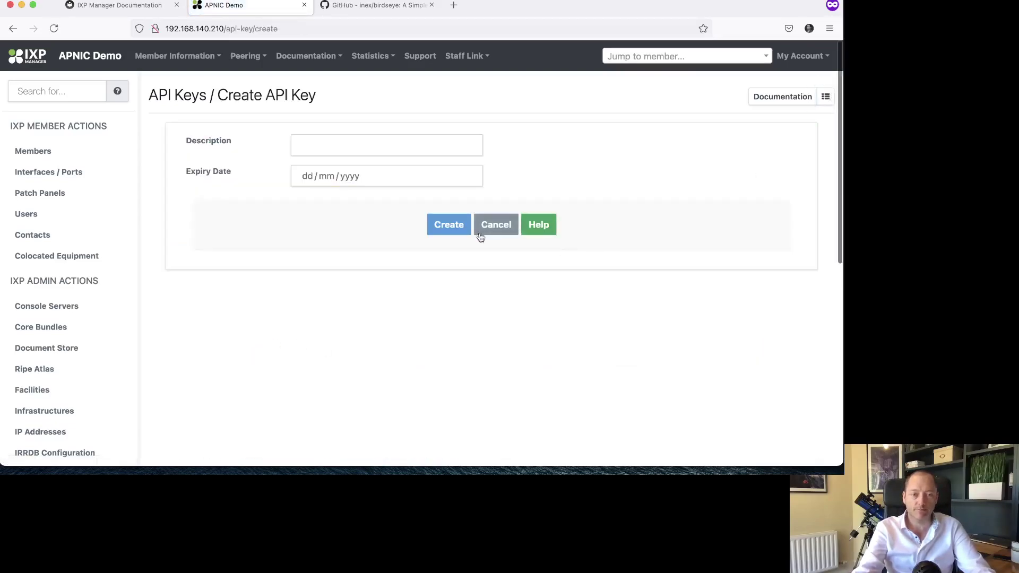
{"action": "left_click", "coordinate": [459, 233]}
{"action": "scroll", "coordinate": [372, 303], "scroll_direction": "down", "scroll_amount": 3}
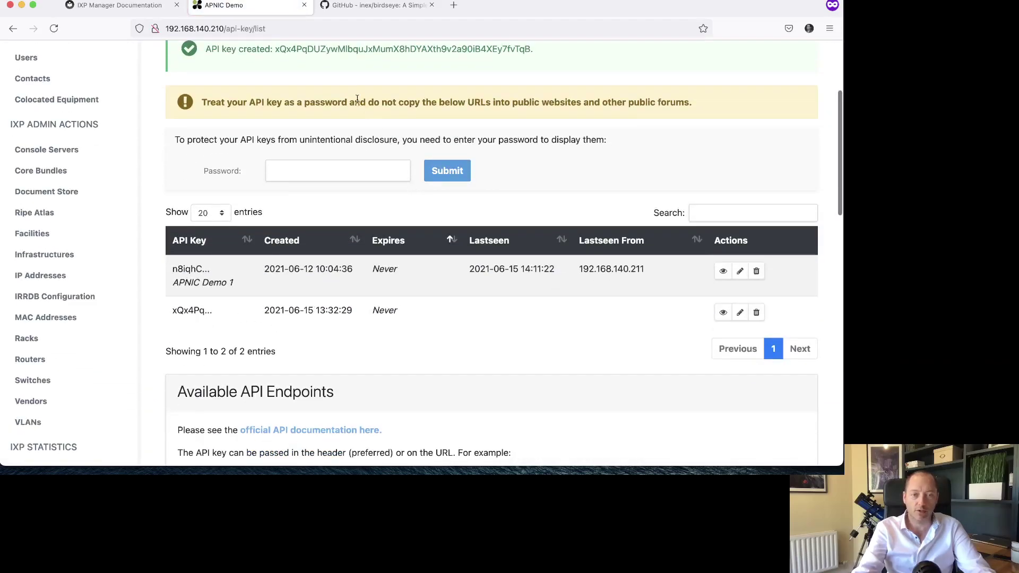
{"action": "double_click", "coordinate": [326, 49]}
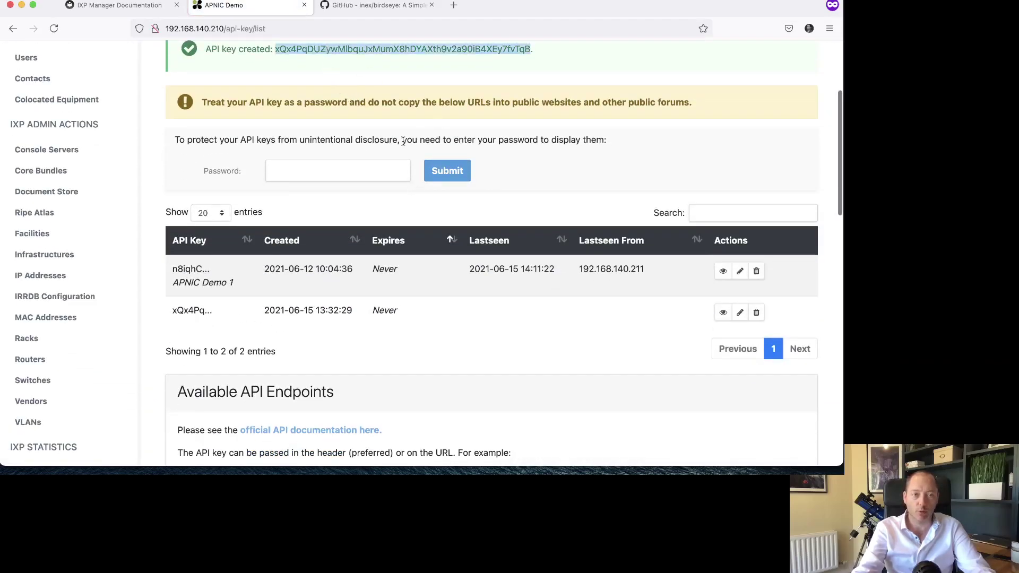
{"action": "key", "text": "super+r"}
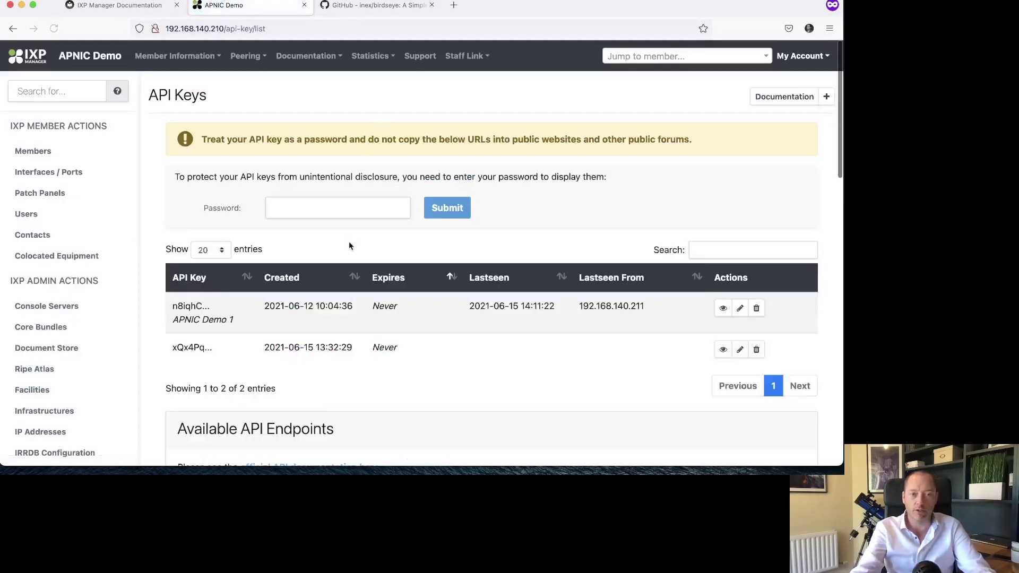
{"action": "scroll", "coordinate": [281, 270], "scroll_direction": "down", "scroll_amount": 2}
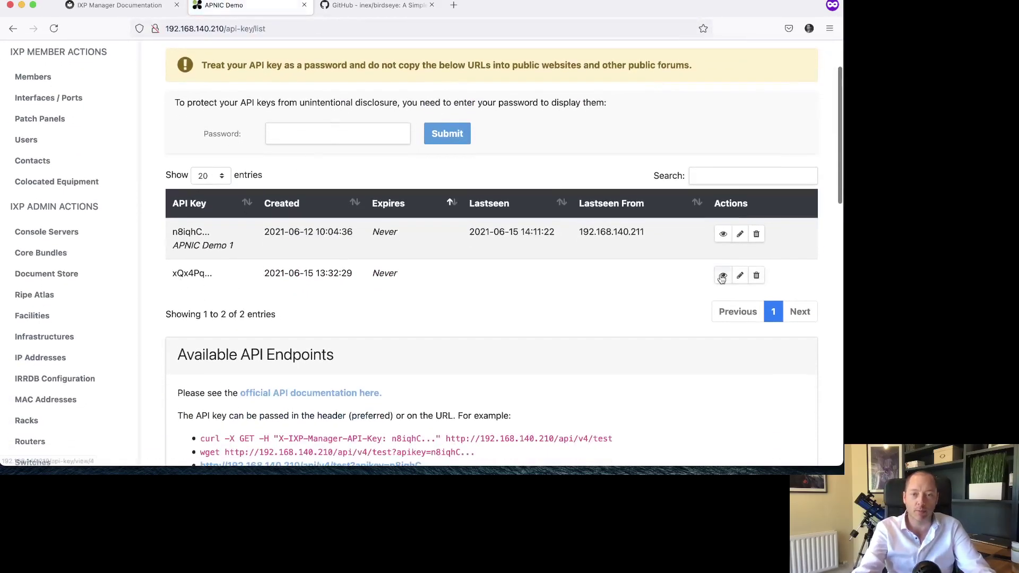
{"action": "left_click", "coordinate": [755, 274]}
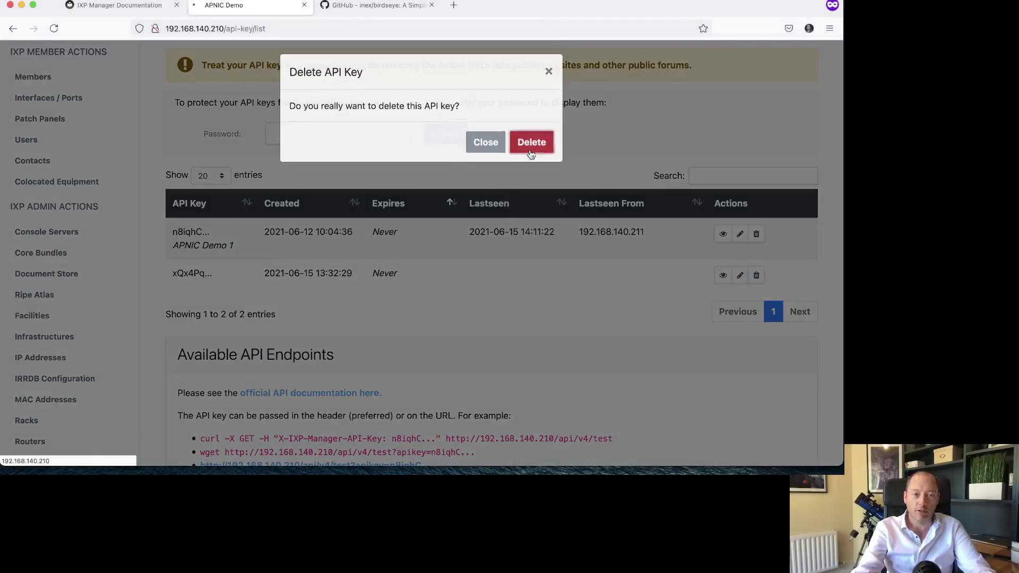
{"action": "left_click", "coordinate": [531, 143]}
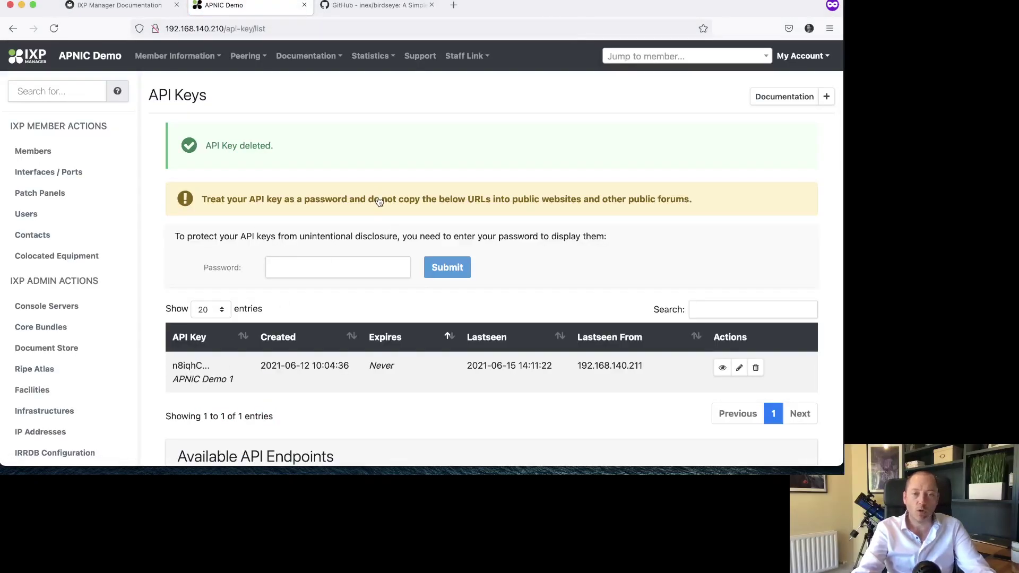
- Return to the router list and open the router documentation link in a new tab
{"action": "scroll", "coordinate": [347, 252], "scroll_direction": "down", "scroll_amount": 2}
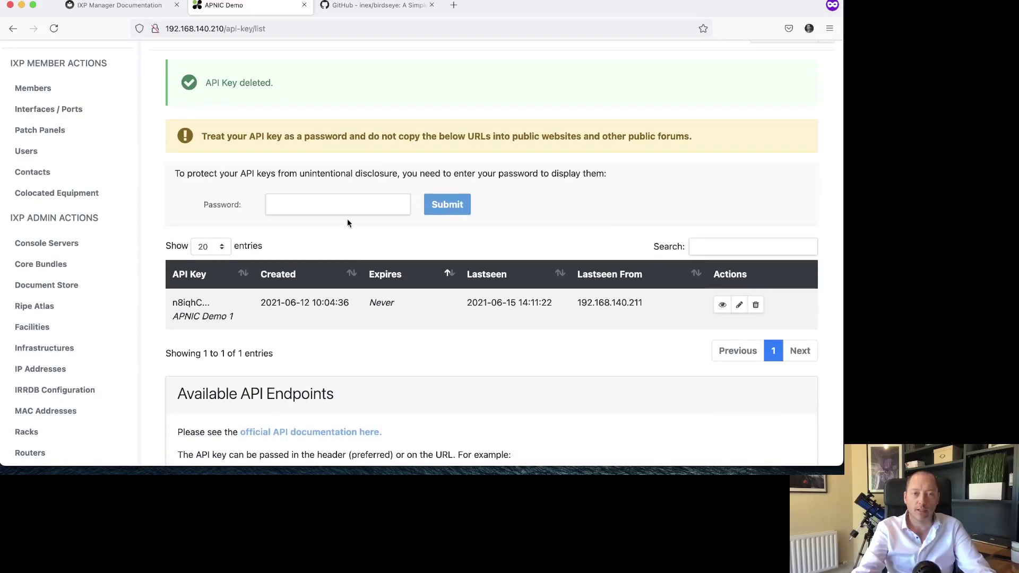
{"action": "scroll", "coordinate": [325, 226], "scroll_direction": "up", "scroll_amount": 2}
{"action": "scroll", "coordinate": [127, 345], "scroll_direction": "down", "scroll_amount": 5}
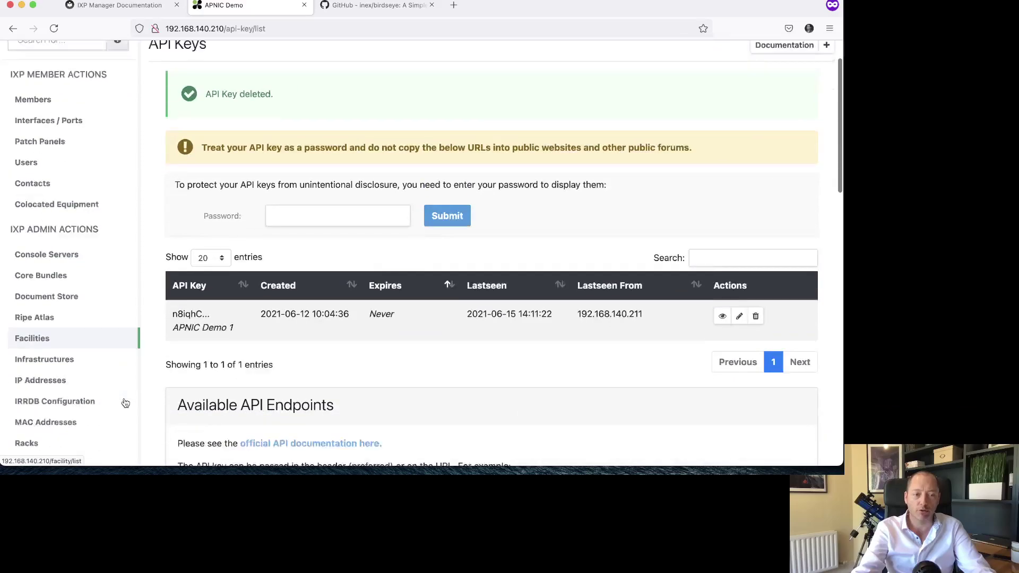
{"action": "left_click", "coordinate": [38, 377]}
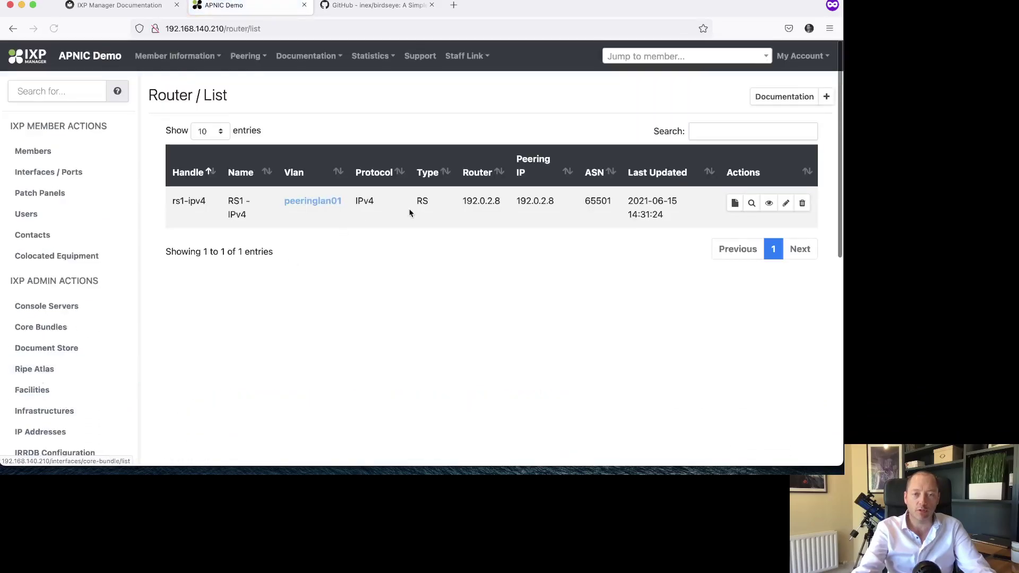
{"action": "right_click", "coordinate": [752, 101]}
{"action": "left_click", "coordinate": [745, 101]}
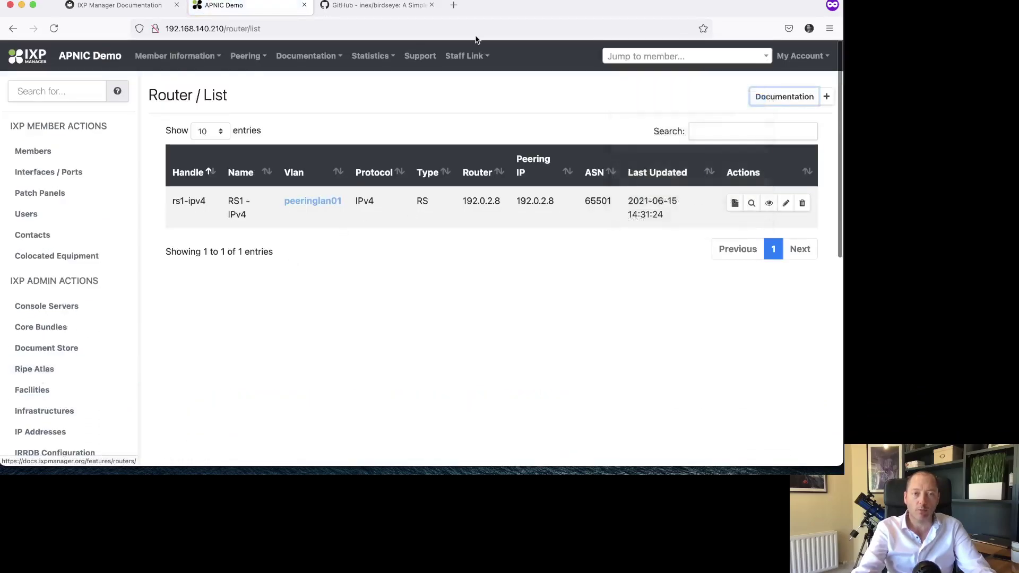
- Scroll the Router Configuration docs to the config-generation script, highlight it, then go back to the router list
{"action": "left_click", "coordinate": [380, 6]}
{"action": "scroll", "coordinate": [397, 193], "scroll_direction": "down", "scroll_amount": 10}
{"action": "scroll", "coordinate": [397, 193], "scroll_direction": "down", "scroll_amount": 15}
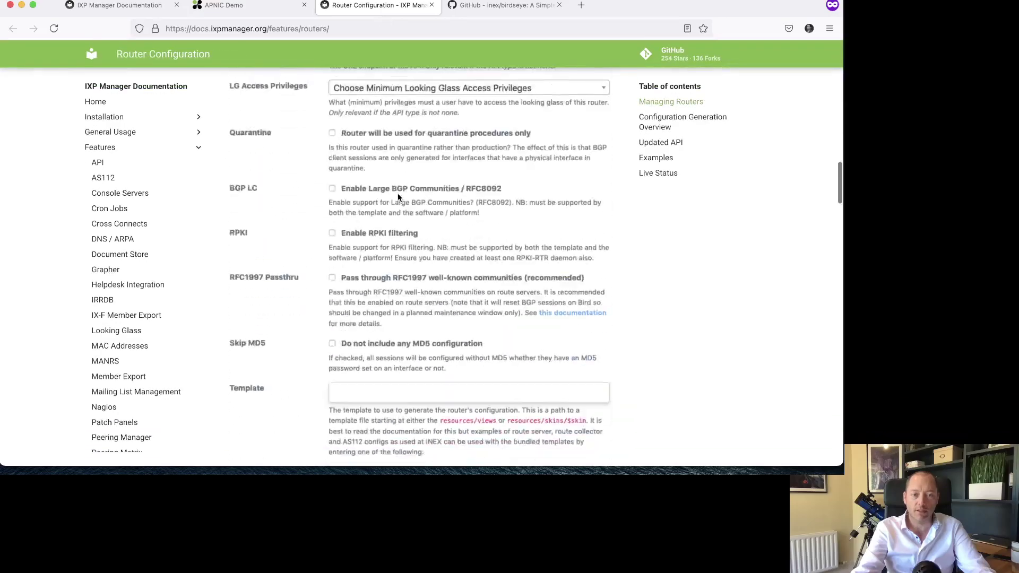
{"action": "scroll", "coordinate": [398, 195], "scroll_direction": "down", "scroll_amount": 2}
{"action": "left_click_drag", "start_coordinate": [357, 205], "coordinate": [494, 323]}
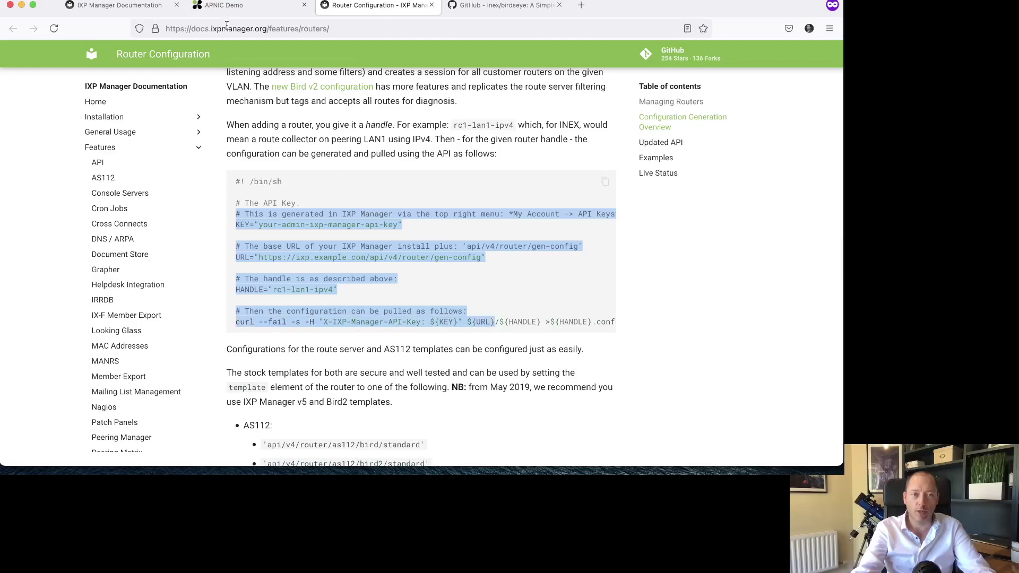
{"action": "left_click", "coordinate": [228, 6]}
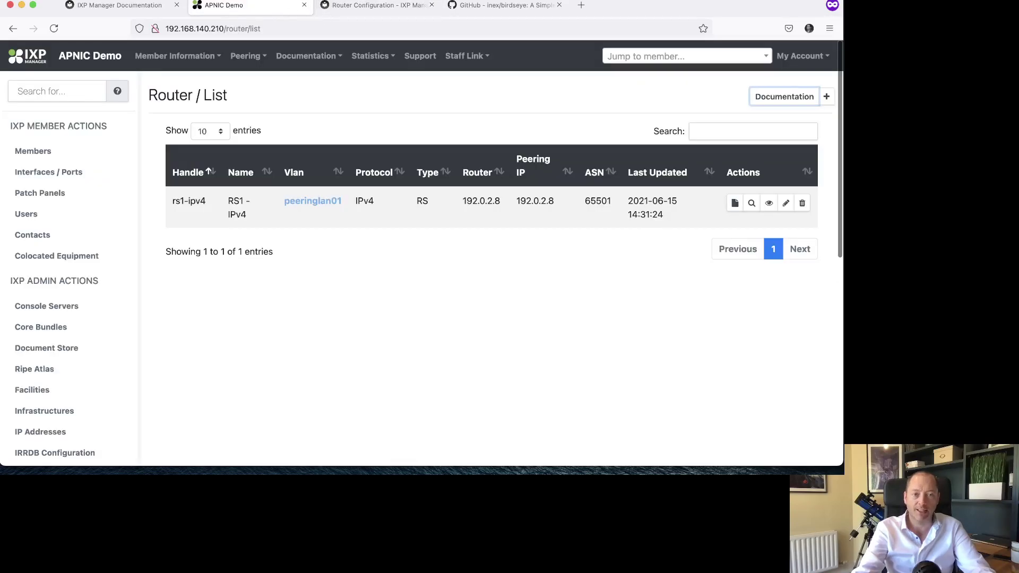
{"action": "left_click", "coordinate": [364, 6]}
{"action": "left_click", "coordinate": [239, 7]}
- In the apnic-2021 shell, paste and run the KEY= API key assignment
{"action": "key", "text": "super+Tab"}
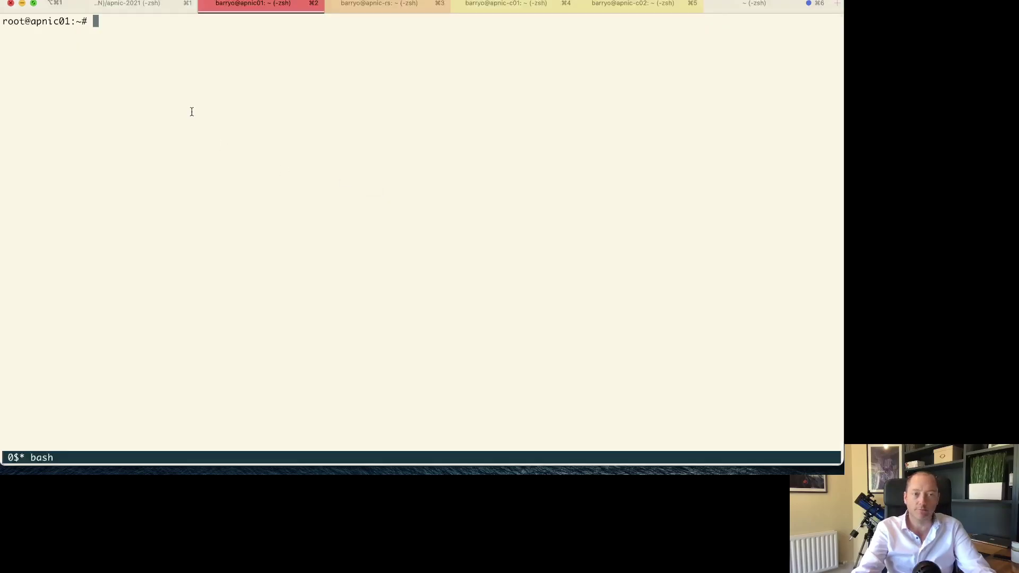
{"action": "left_click", "coordinate": [128, 4]}
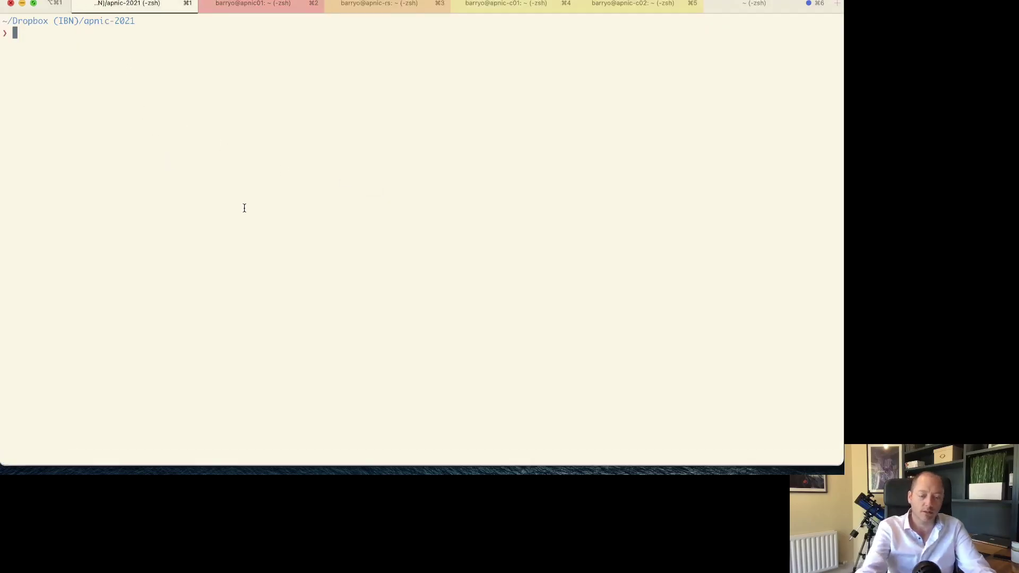
{"action": "key", "text": "super+Tab"}
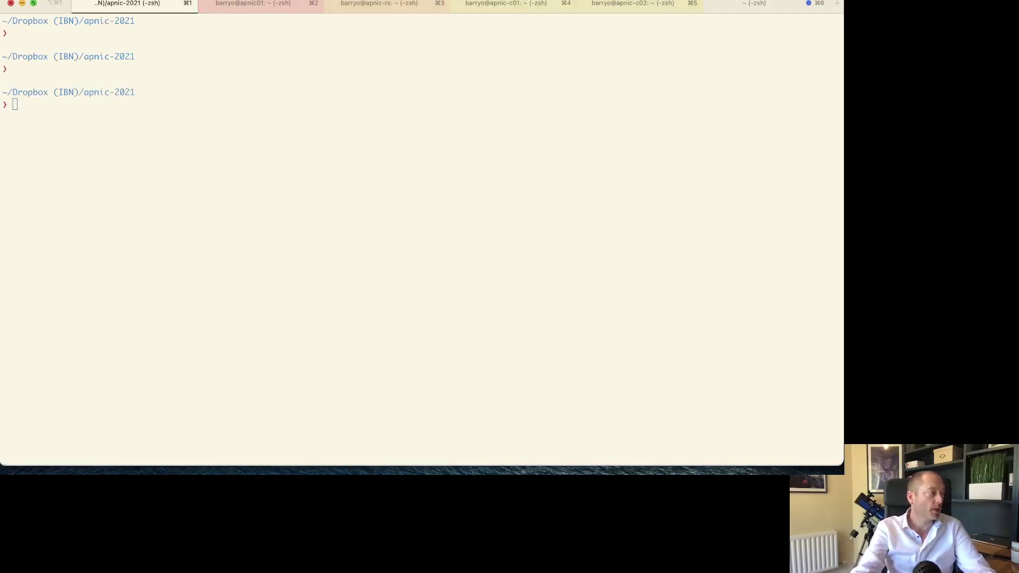
{"action": "left_click", "coordinate": [329, 198]}
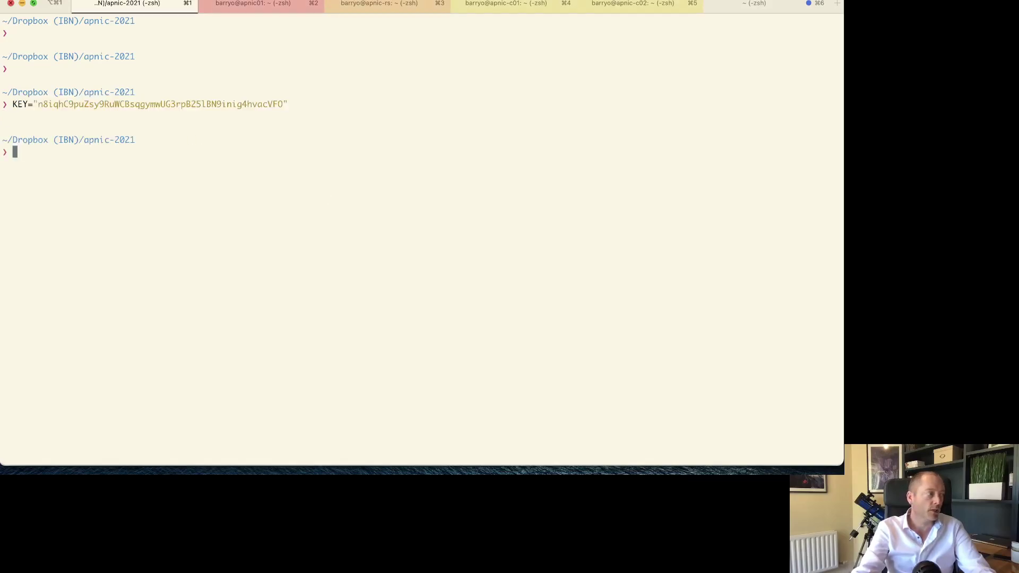
- Define URL pointing to /api/v4/router/gen-config, checking its server IP against the browser address
{"action": "key", "text": "super+Tab"}
{"action": "left_click", "coordinate": [278, 144]}
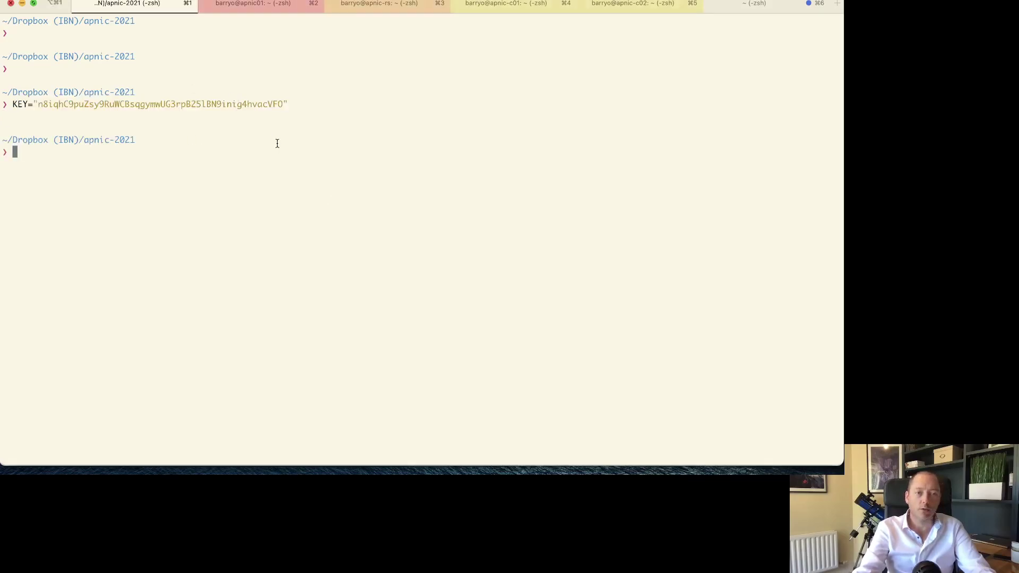
{"action": "type", "text": "URL=\"http://192.168.140.210/api/v4/router/gen-config\""}
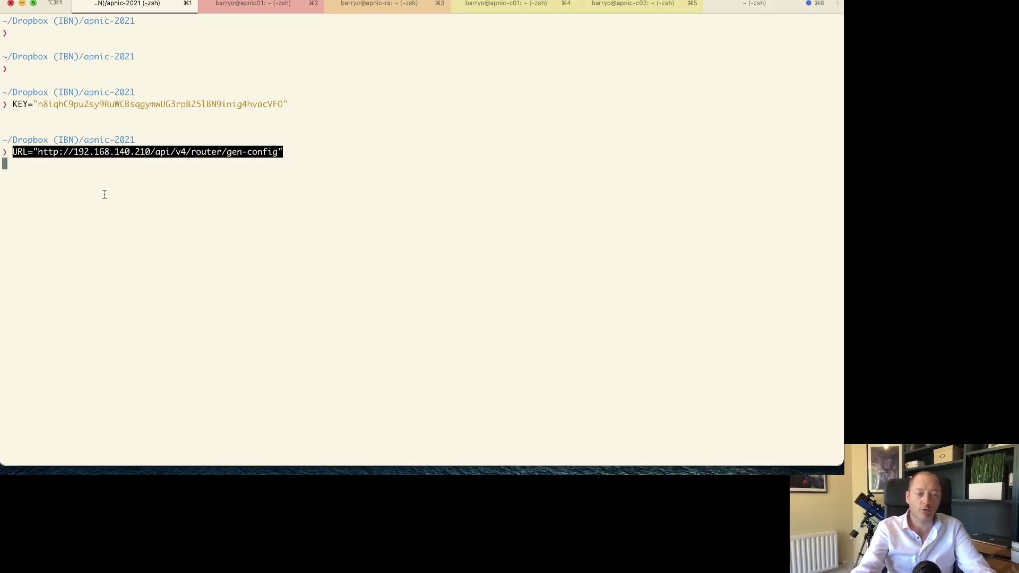
{"action": "key", "text": "Return"}
{"action": "left_click_drag", "start_coordinate": [70, 155], "coordinate": [148, 153]}
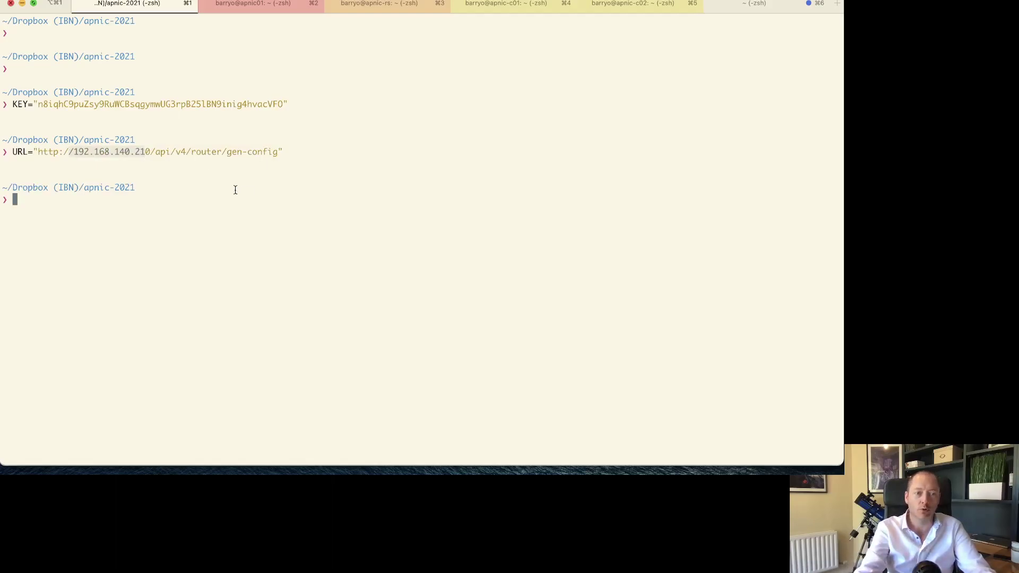
{"action": "key", "text": "super+Tab"}
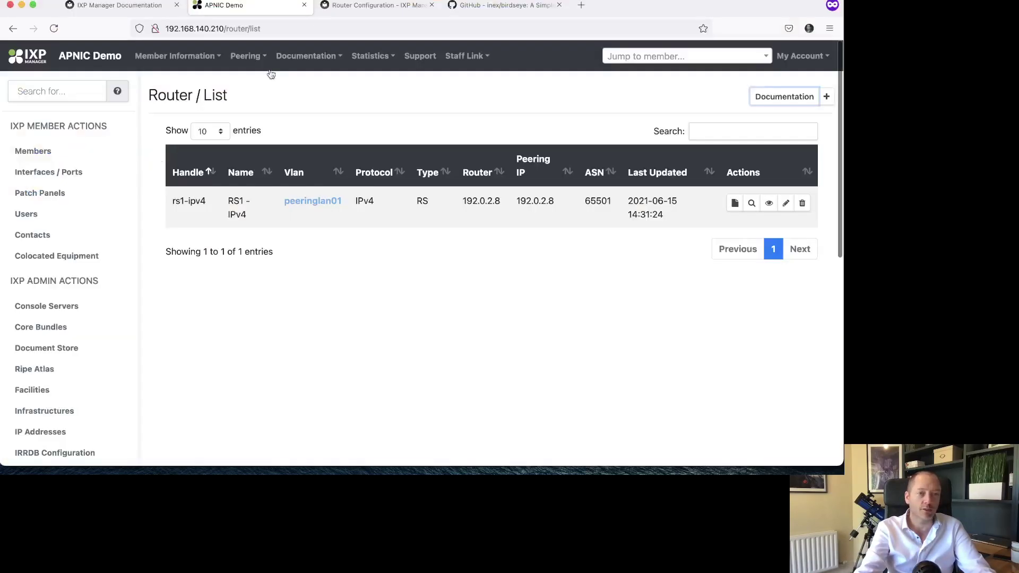
{"action": "double_click", "coordinate": [201, 32]}
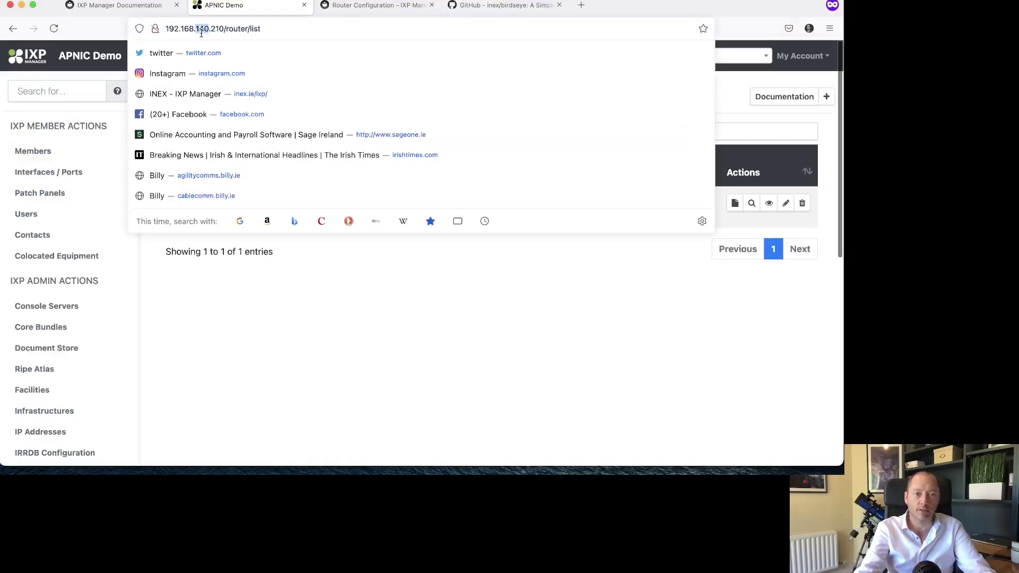
{"action": "key", "text": "super+Tab"}
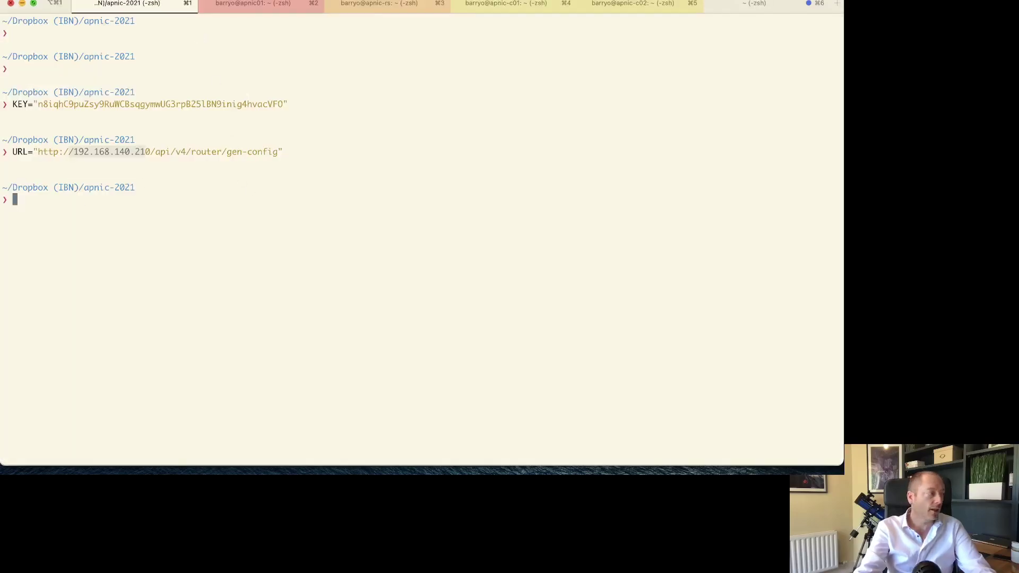
- Define HANDLE=rs1-ipv4, matching the handle shown in the router list
{"action": "key", "text": "super+Tab"}
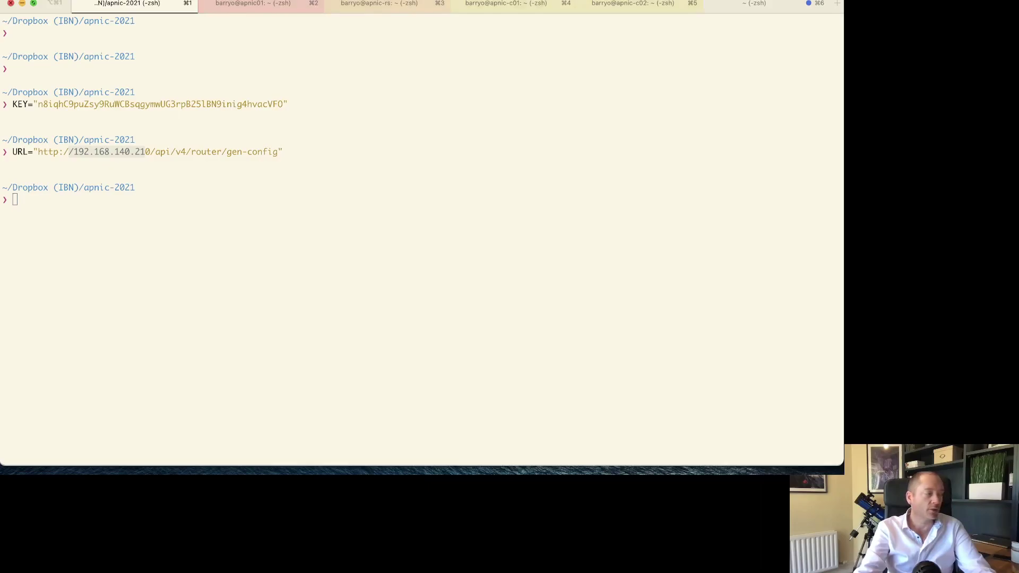
{"action": "left_click", "coordinate": [131, 132]}
{"action": "type", "text": "HANDLE=\"rs1-ipv4\""}
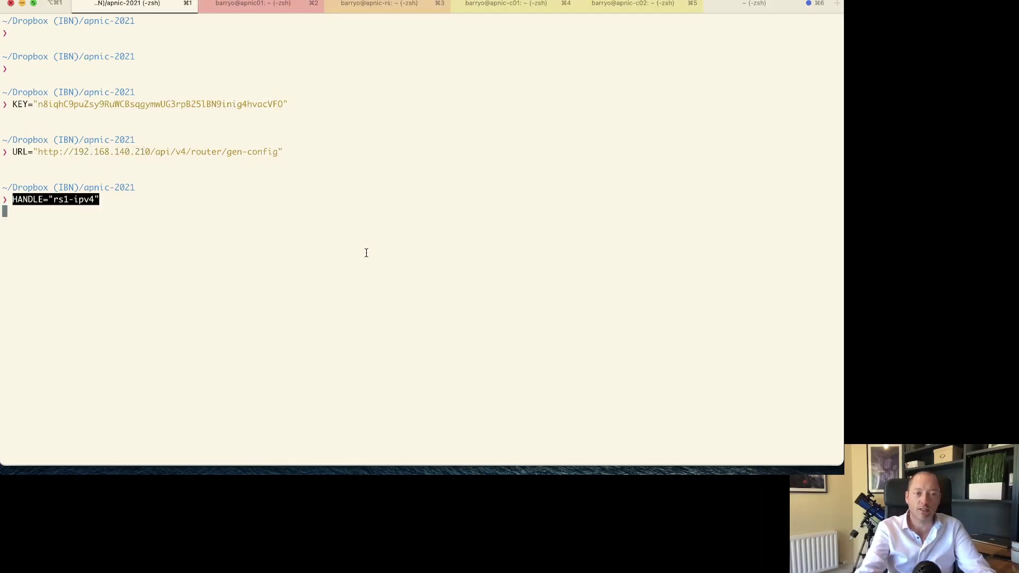
{"action": "key", "text": "Return"}
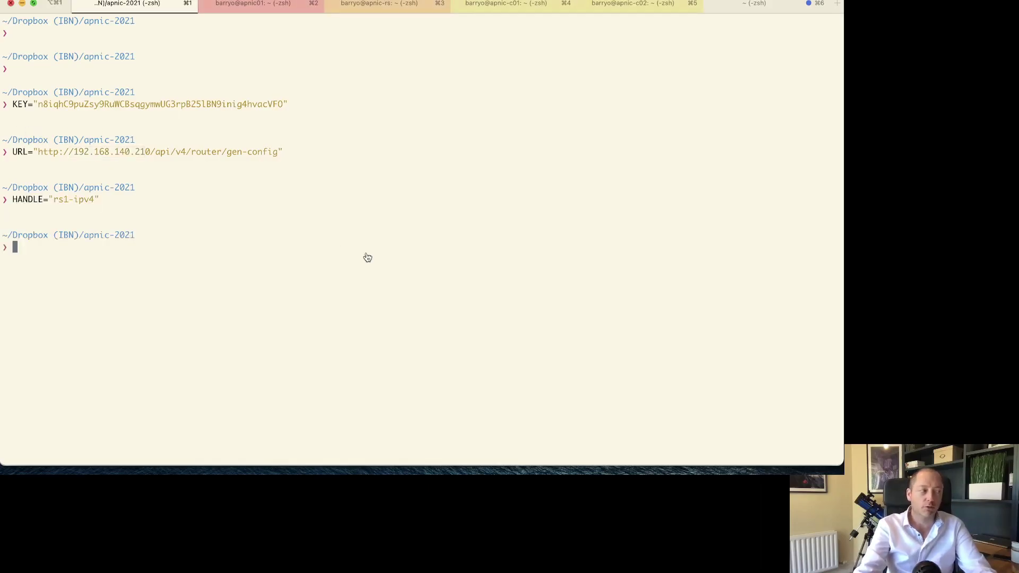
{"action": "key", "text": "super+Tab"}
{"action": "triple_click", "coordinate": [193, 202]}
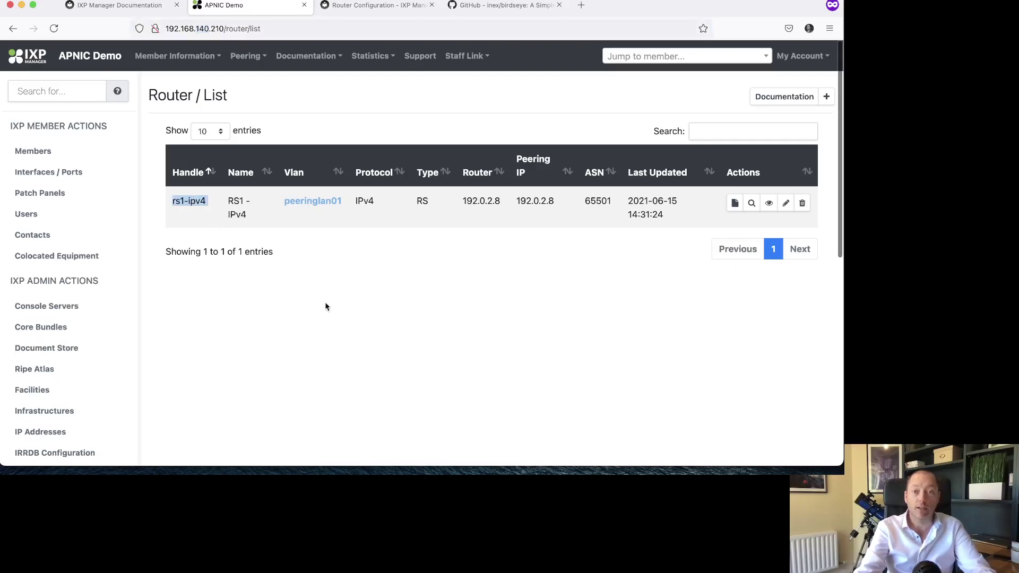
{"action": "key", "text": "super+Tab"}
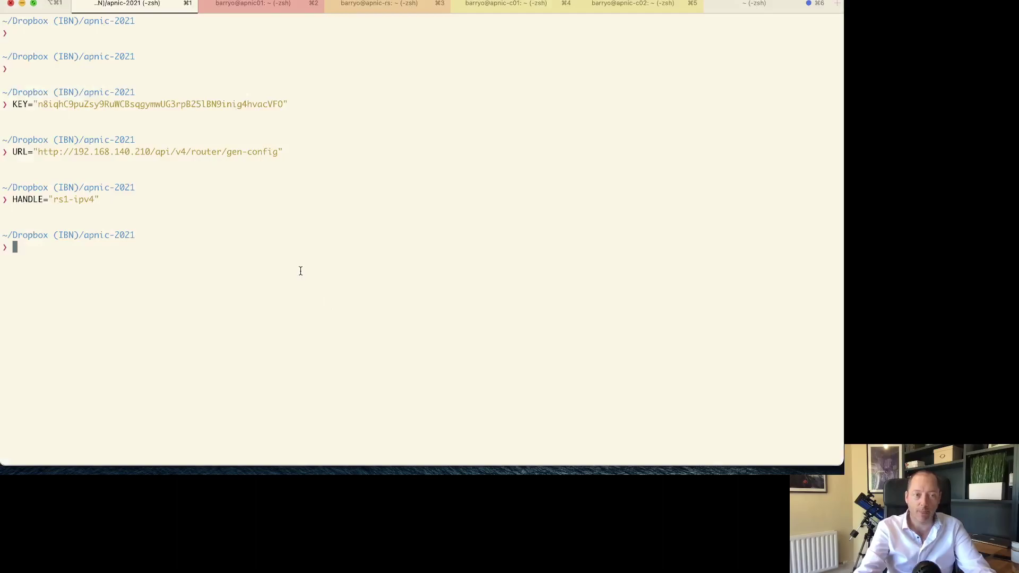
- Paste the curl command piped to less that fetches the generated config
{"action": "key", "text": "super+Tab"}
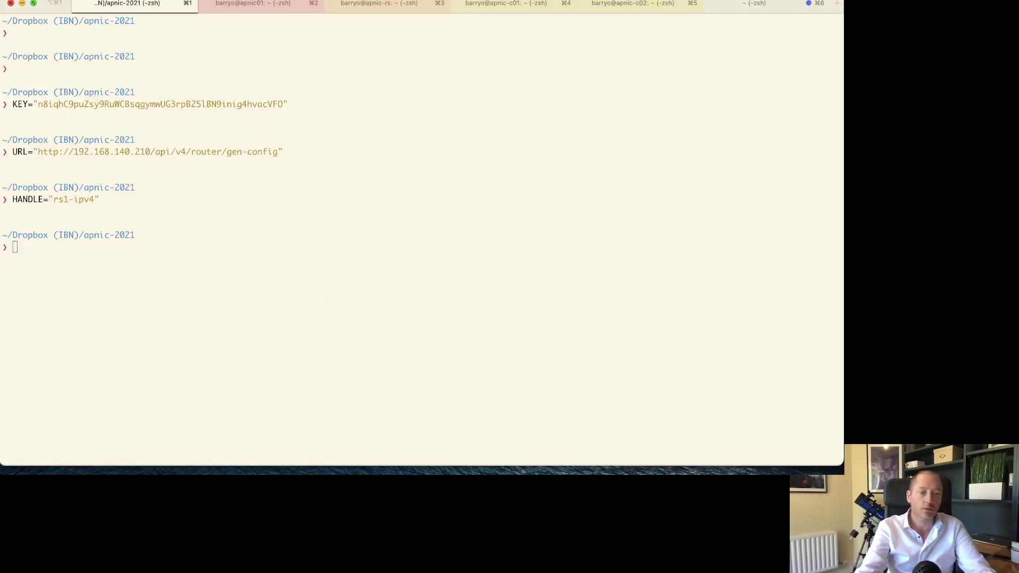
{"action": "left_click", "coordinate": [319, 162]}
{"action": "type", "text": "curl --fail -s -H \"X-IXP-Manager-API-Key: ${KEY}\" ${URL}/${HANDLE} | less"}
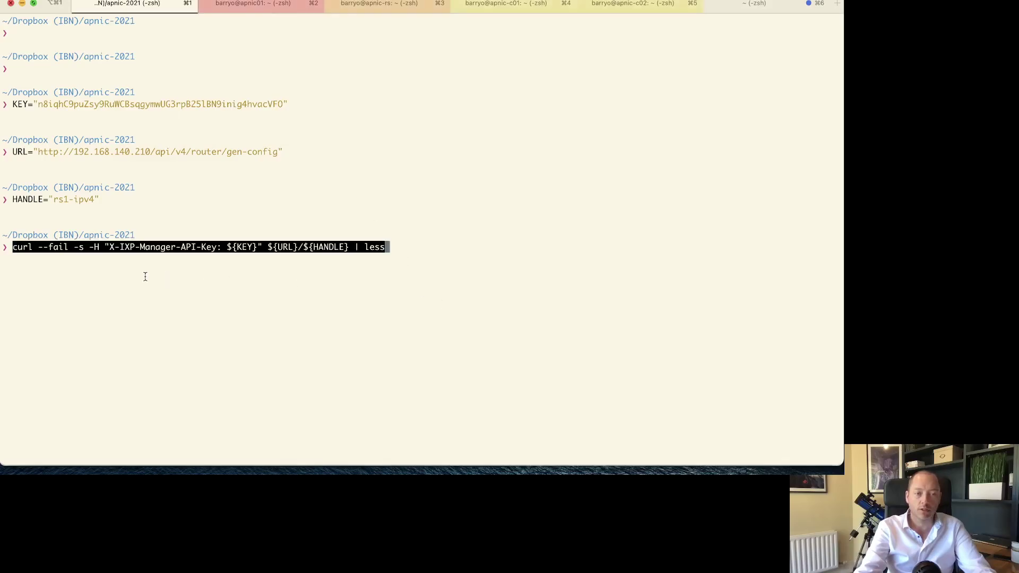
- Point out the curl command's -s option and its API key header
{"action": "left_click", "coordinate": [82, 247], "text": "alt"}
{"action": "key", "text": "ctrl+e"}
{"action": "left_click_drag", "start_coordinate": [88, 247], "coordinate": [261, 243]}
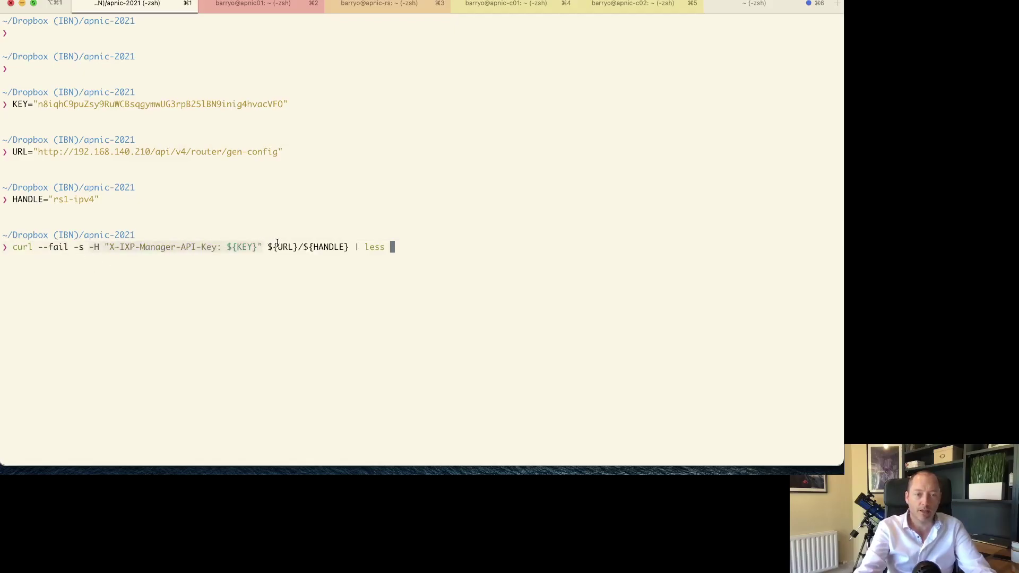
{"action": "left_click", "coordinate": [185, 155]}
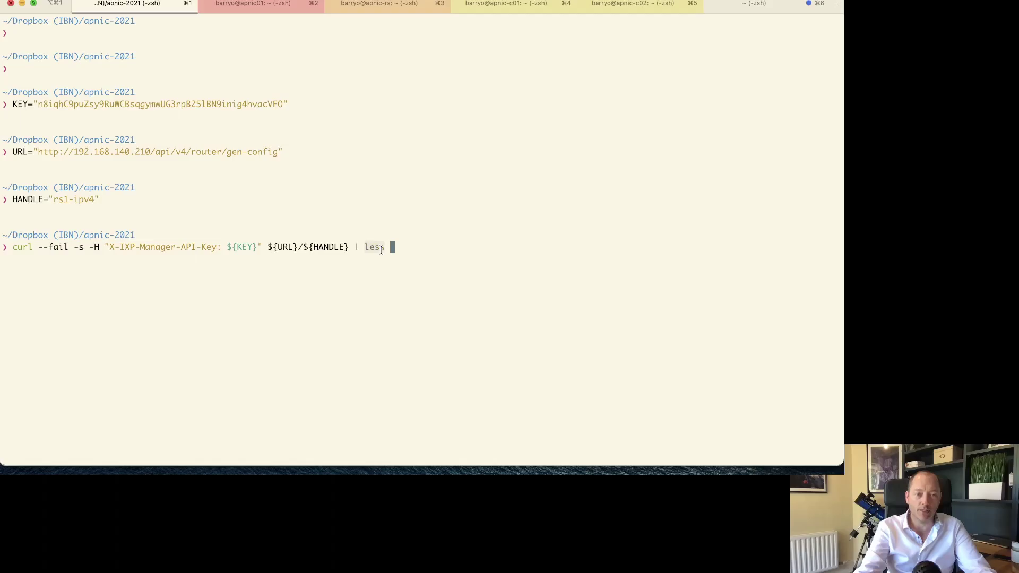
- Run the curl fetch, page through rs1-ipv4's Bird v2 config in less, then quit
{"action": "key", "text": "Return"}
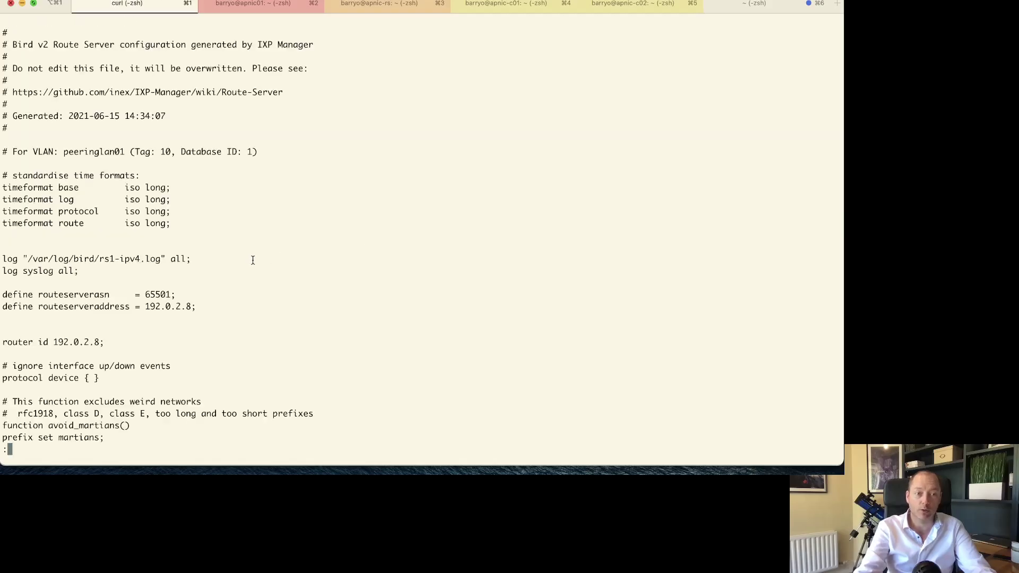
{"action": "key", "text": "space"}
{"action": "key", "text": "space"}
{"action": "key", "text": "space"}
{"action": "key", "text": "space"}
{"action": "key", "text": "space"}
{"action": "key", "text": "space"}
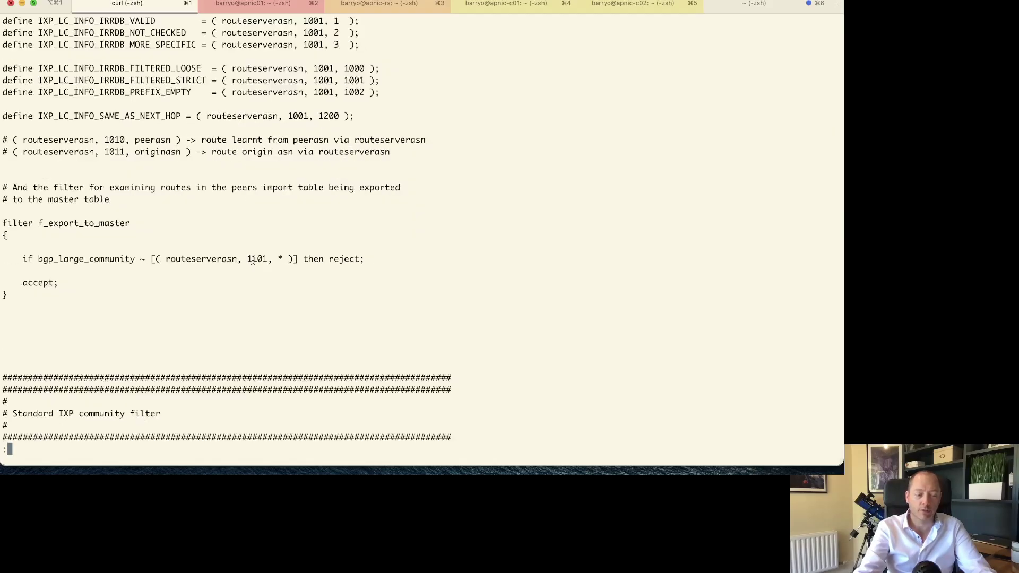
{"action": "key", "text": "q"}
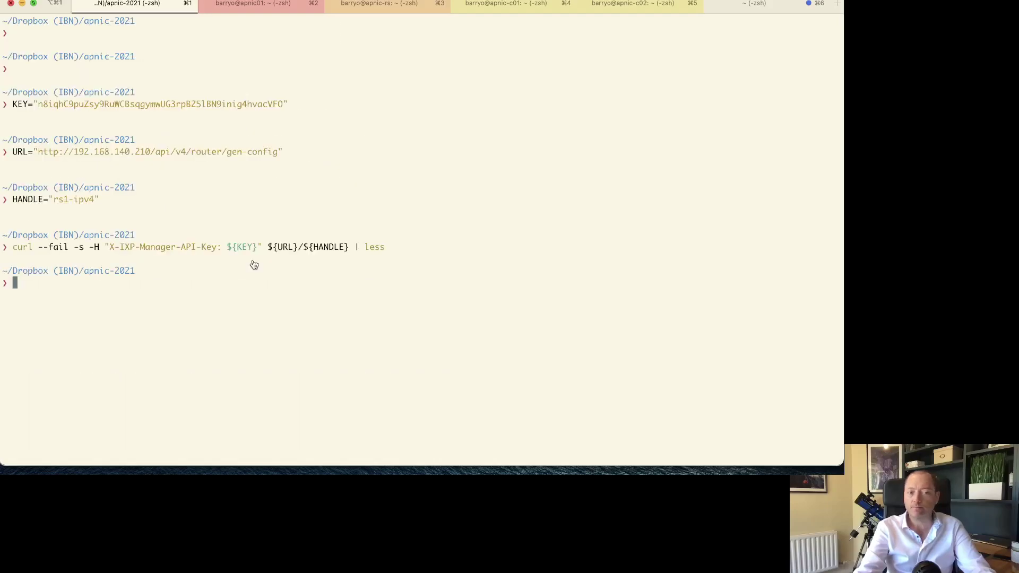
{"action": "key", "text": "super+Tab"}
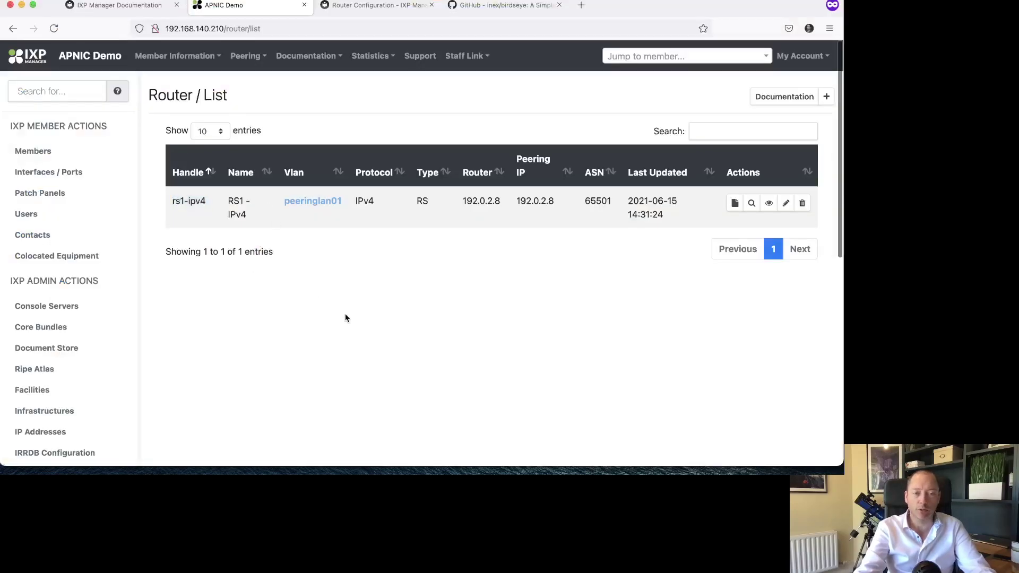
- Open rs1-ipv4's generated config in the browser, enlarge it, and highlight the Route server clients header
{"action": "left_click", "coordinate": [737, 204]}
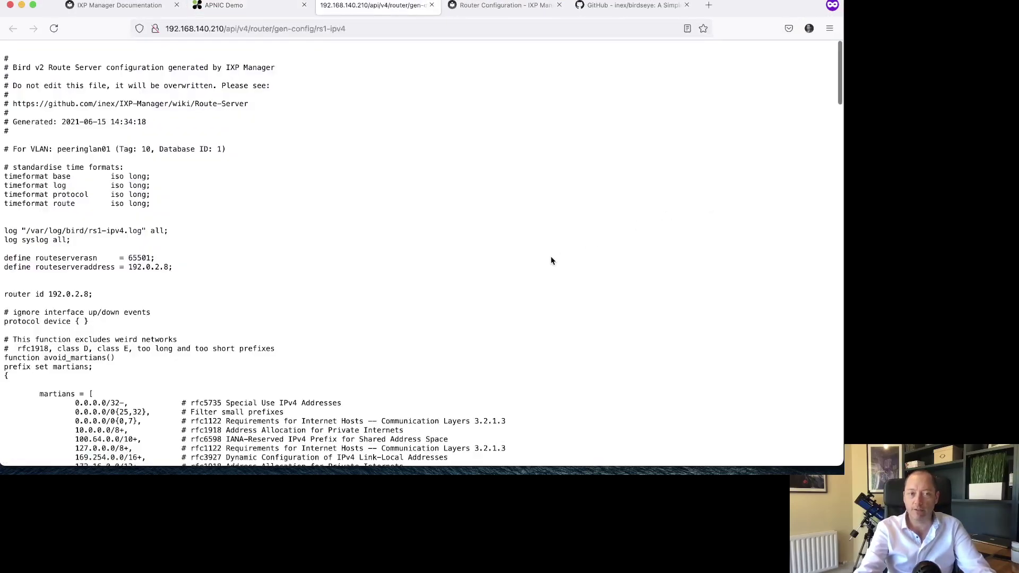
{"action": "key", "text": "super+equal"}
{"action": "key", "text": "super+equal"}
{"action": "key", "text": "super+equal"}
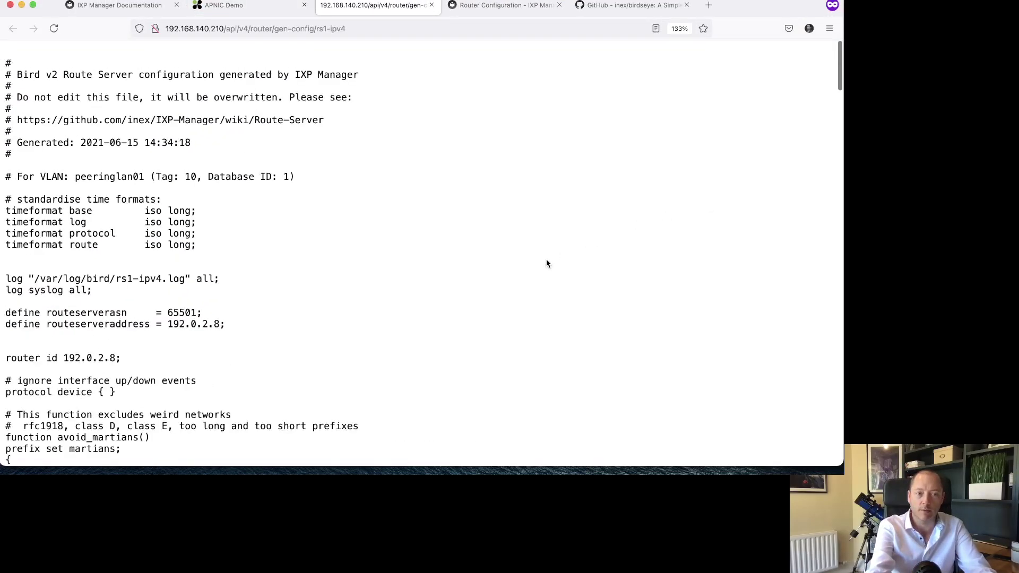
{"action": "scroll", "coordinate": [547, 263], "scroll_direction": "down", "scroll_amount": 3}
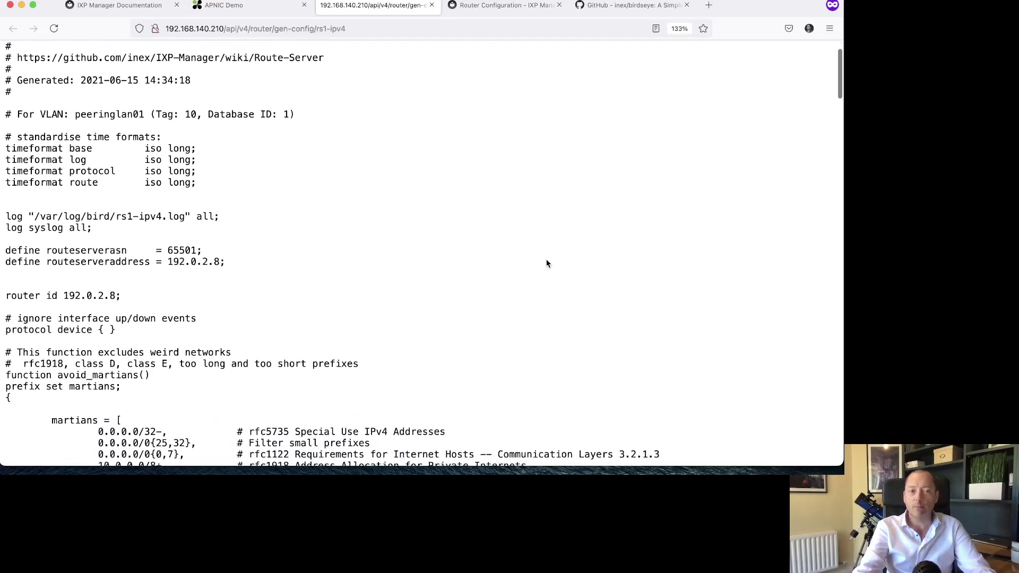
{"action": "scroll", "coordinate": [547, 263], "scroll_direction": "down", "scroll_amount": 20}
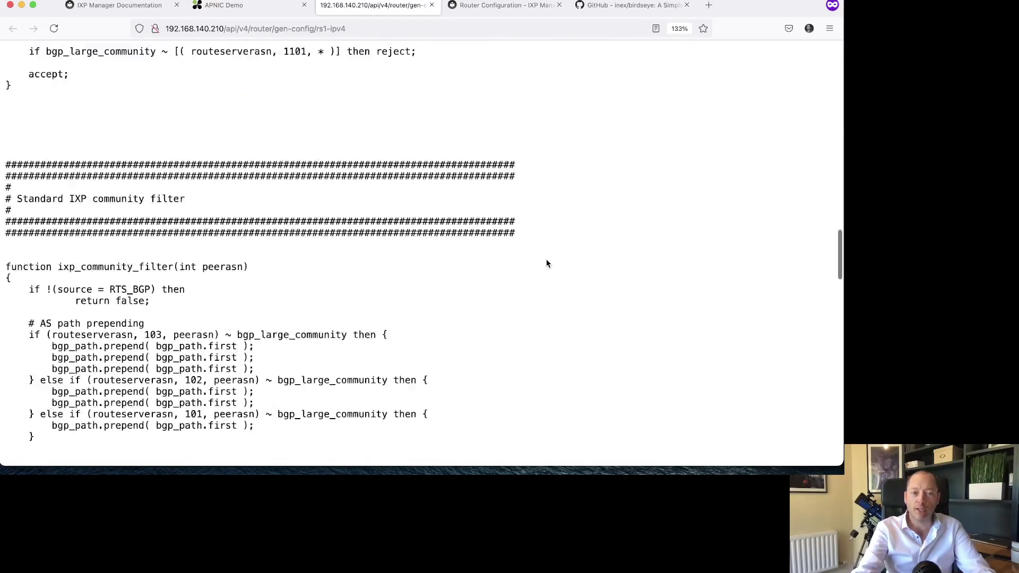
{"action": "triple_click", "coordinate": [136, 384]}
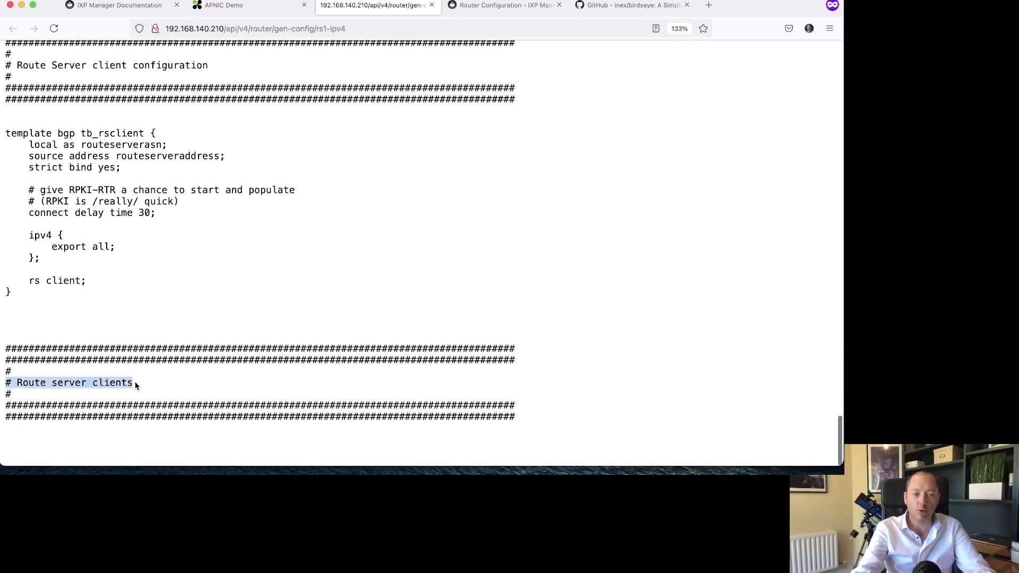
{"action": "left_click", "coordinate": [113, 439]}
{"action": "left_click_drag", "start_coordinate": [112, 439], "coordinate": [125, 334]}
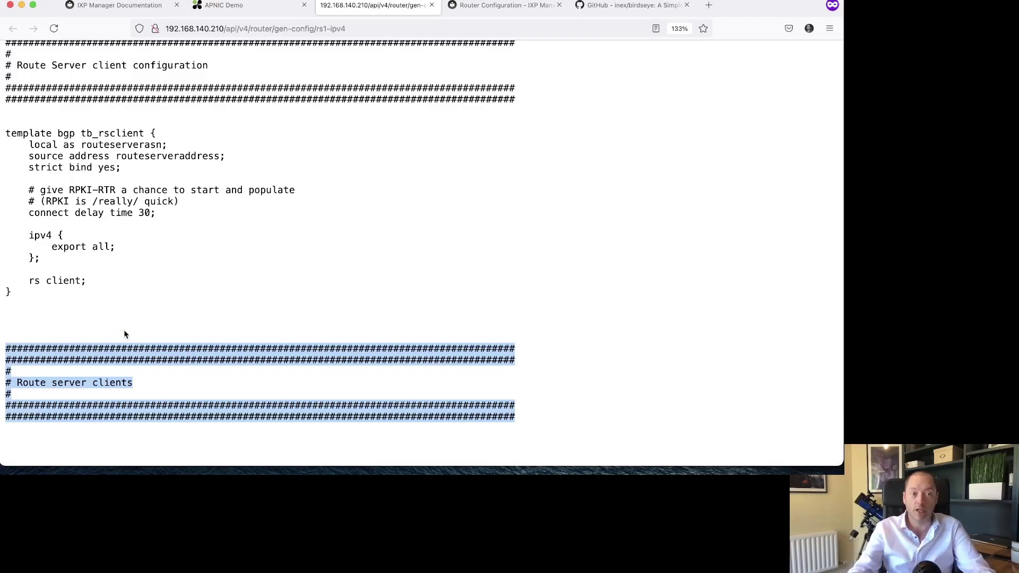
- Highlight the timeformat settings and route server ASN 65501, then bring up the router list
{"action": "scroll", "coordinate": [123, 329], "scroll_direction": "up", "scroll_amount": 20}
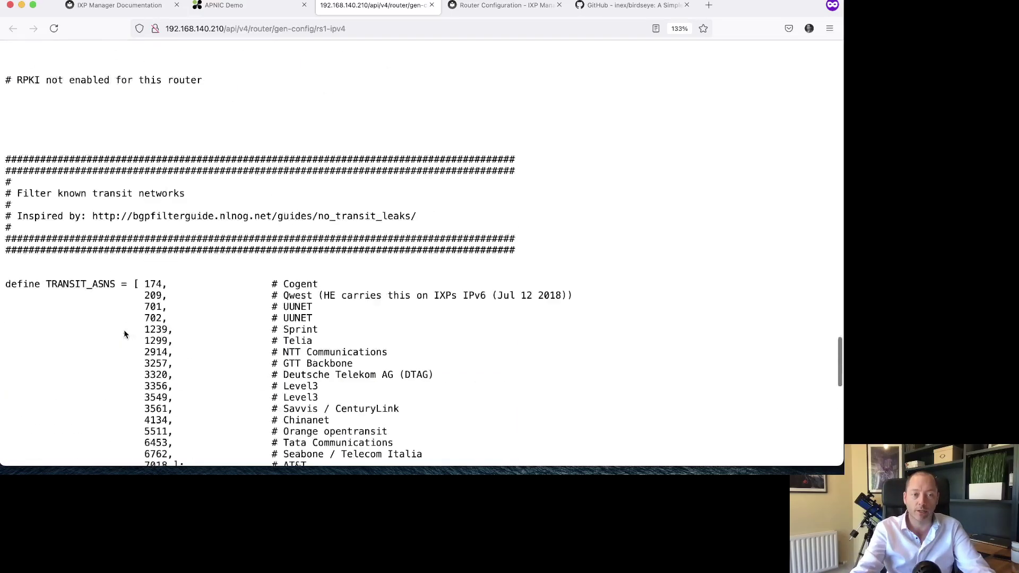
{"action": "scroll", "coordinate": [109, 283], "scroll_direction": "down", "scroll_amount": 5}
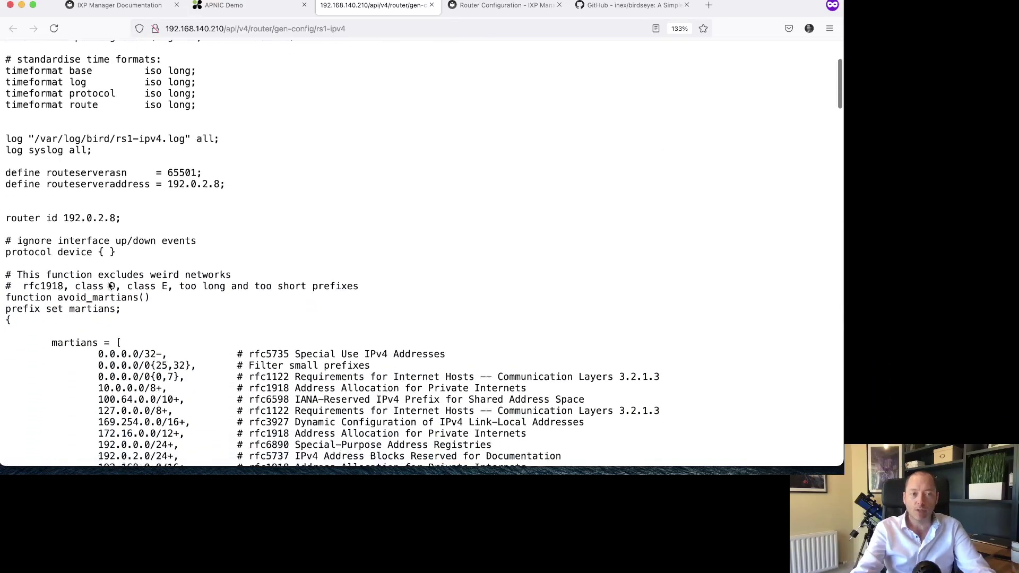
{"action": "left_click_drag", "start_coordinate": [29, 70], "coordinate": [233, 110]}
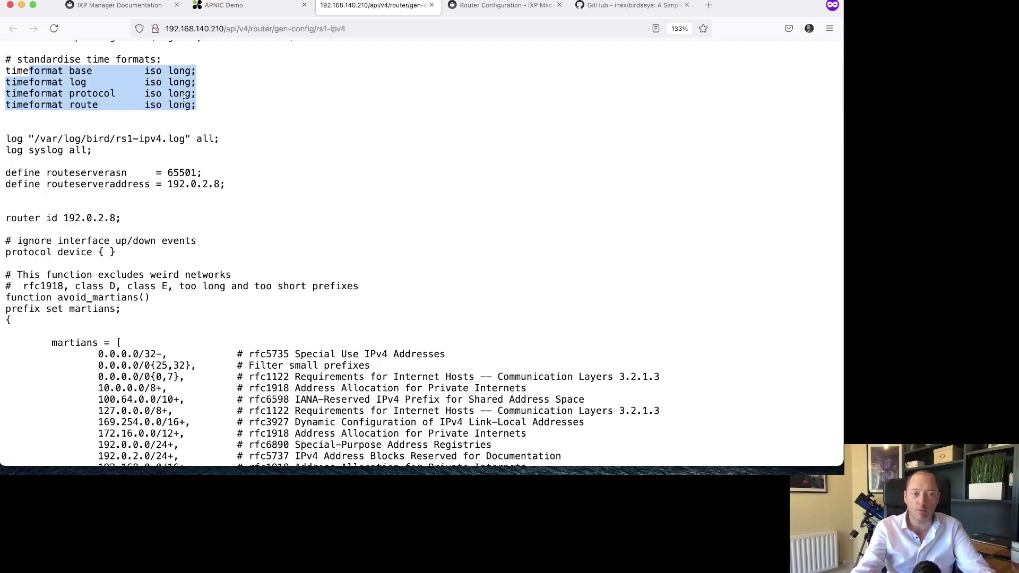
{"action": "scroll", "coordinate": [95, 127], "scroll_direction": "down", "scroll_amount": 1}
{"action": "scroll", "coordinate": [79, 114], "scroll_direction": "down", "scroll_amount": 1}
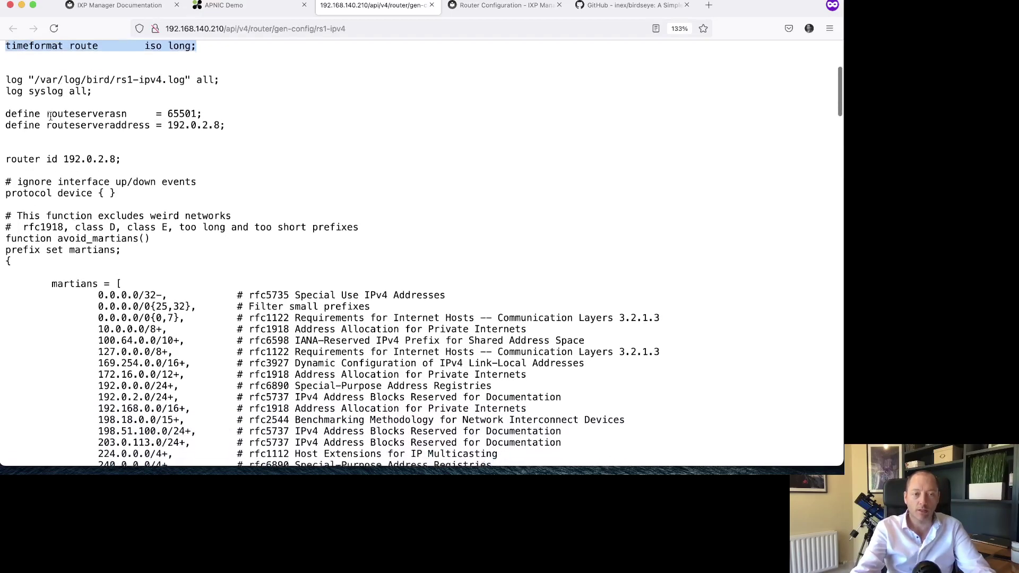
{"action": "double_click", "coordinate": [181, 111]}
{"action": "left_click", "coordinate": [257, 6]}
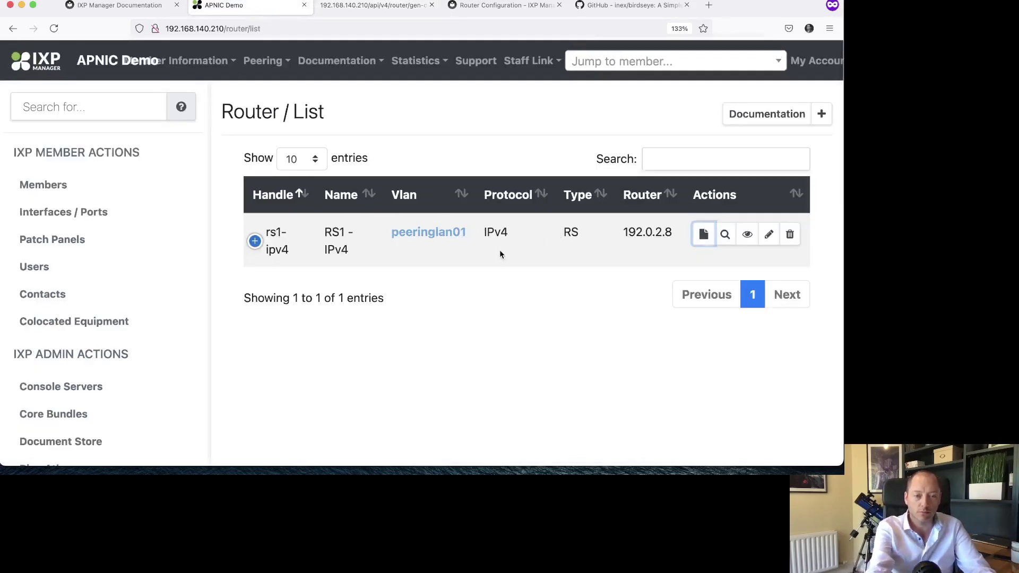
- Highlight the routeserverasn variable and the router id 192.0.2.8 line
{"action": "left_click", "coordinate": [350, 7]}
{"action": "left_click", "coordinate": [121, 114]}
{"action": "double_click", "coordinate": [97, 112]}
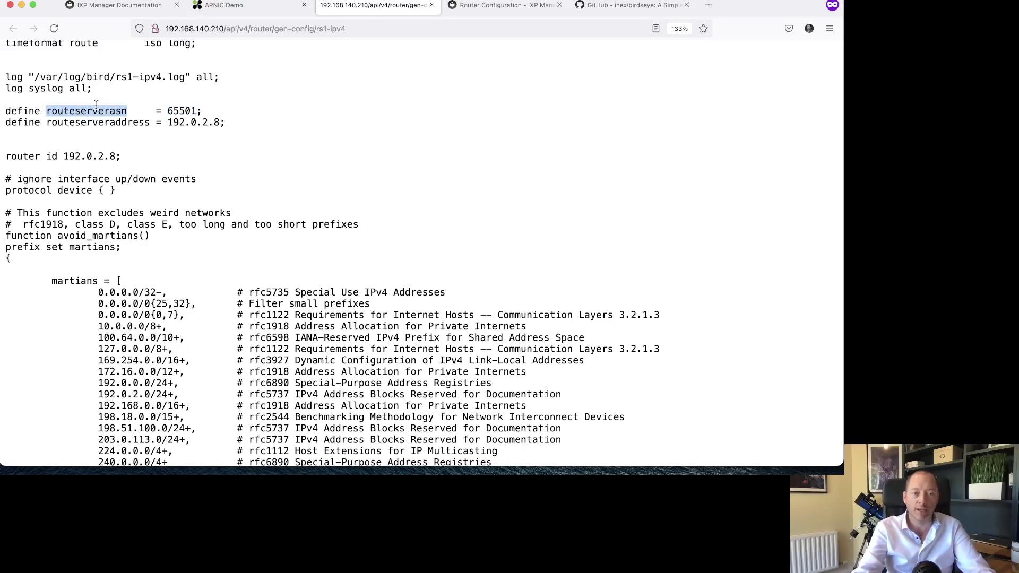
{"action": "left_click", "coordinate": [182, 106]}
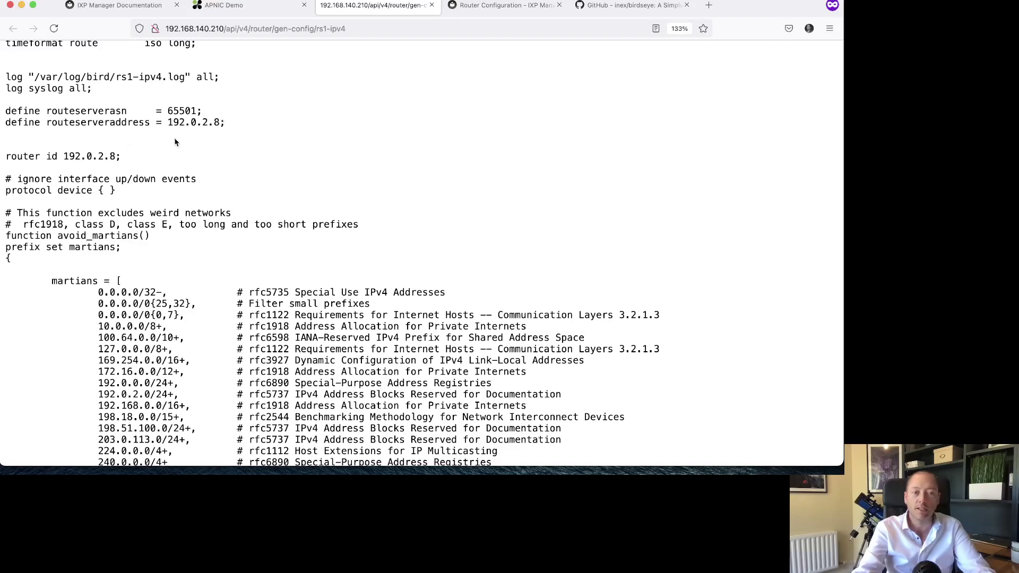
{"action": "triple_click", "coordinate": [139, 155]}
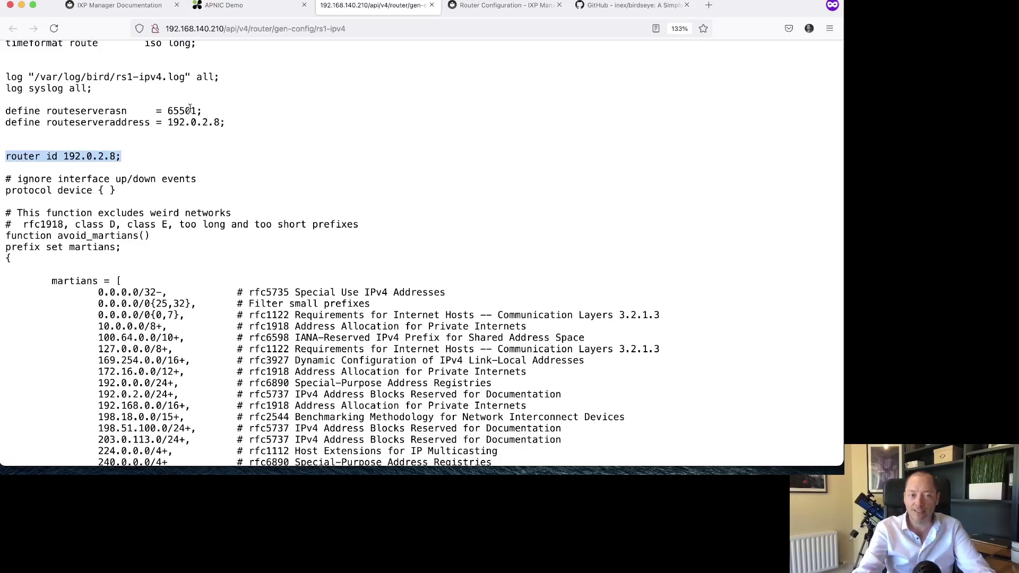
- Highlight the martians function and its prefix list
{"action": "scroll", "coordinate": [166, 195], "scroll_direction": "down", "scroll_amount": 1}
{"action": "scroll", "coordinate": [167, 195], "scroll_direction": "down", "scroll_amount": 3}
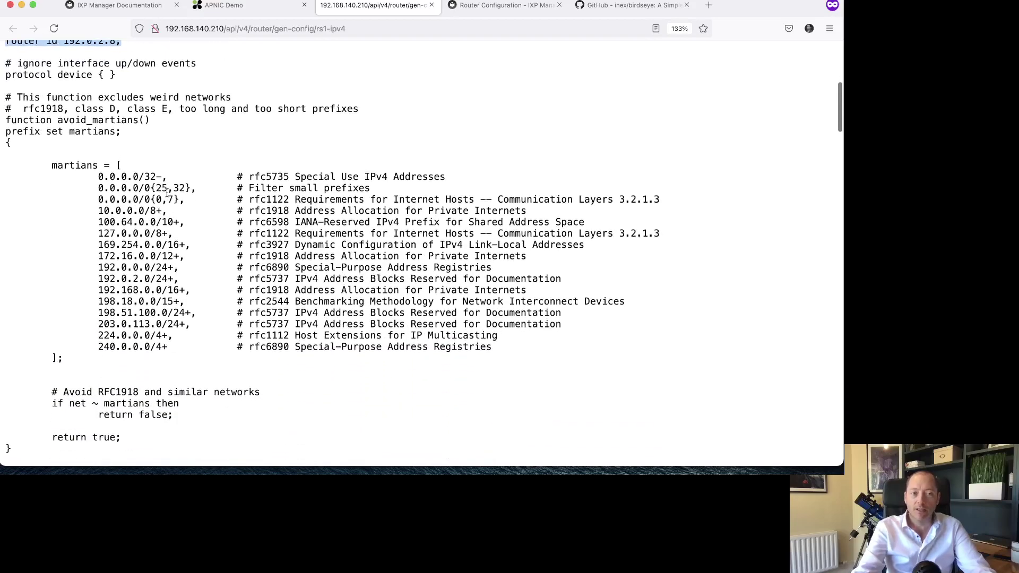
{"action": "left_click_drag", "start_coordinate": [42, 74], "coordinate": [176, 368]}
{"action": "left_click", "coordinate": [149, 211]}
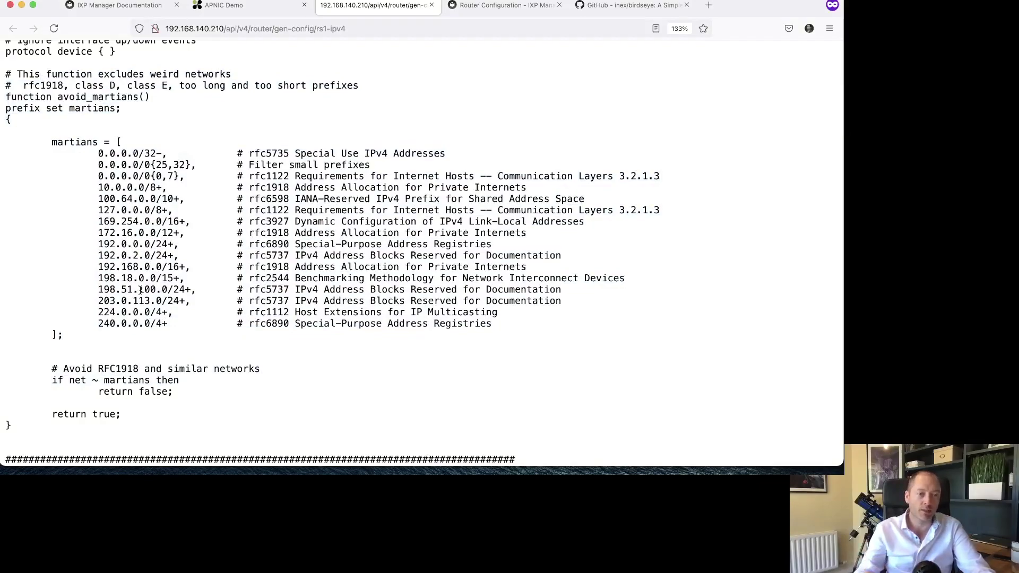
- Scroll further through the config, highlighting the transit ASNs and following sections
{"action": "scroll", "coordinate": [178, 283], "scroll_direction": "down", "scroll_amount": 10}
{"action": "scroll", "coordinate": [167, 288], "scroll_direction": "down", "scroll_amount": 5}
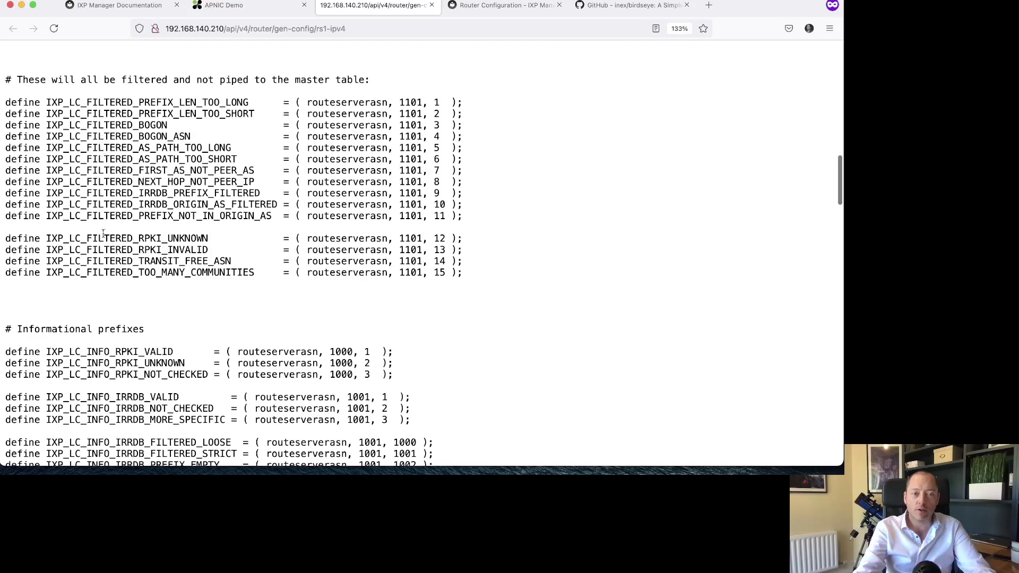
{"action": "scroll", "coordinate": [105, 229], "scroll_direction": "down", "scroll_amount": 1}
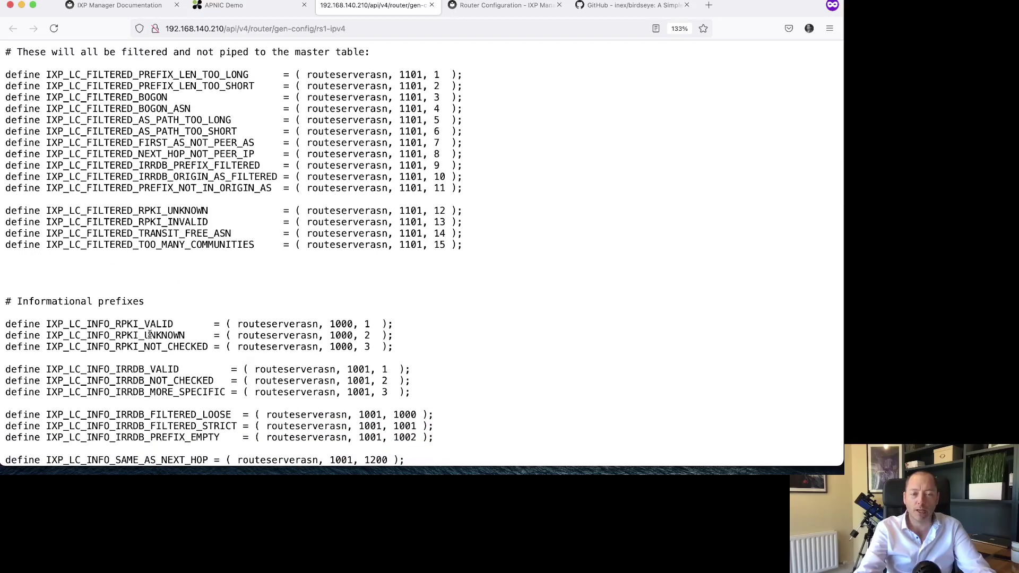
{"action": "scroll", "coordinate": [150, 338], "scroll_direction": "down", "scroll_amount": 1}
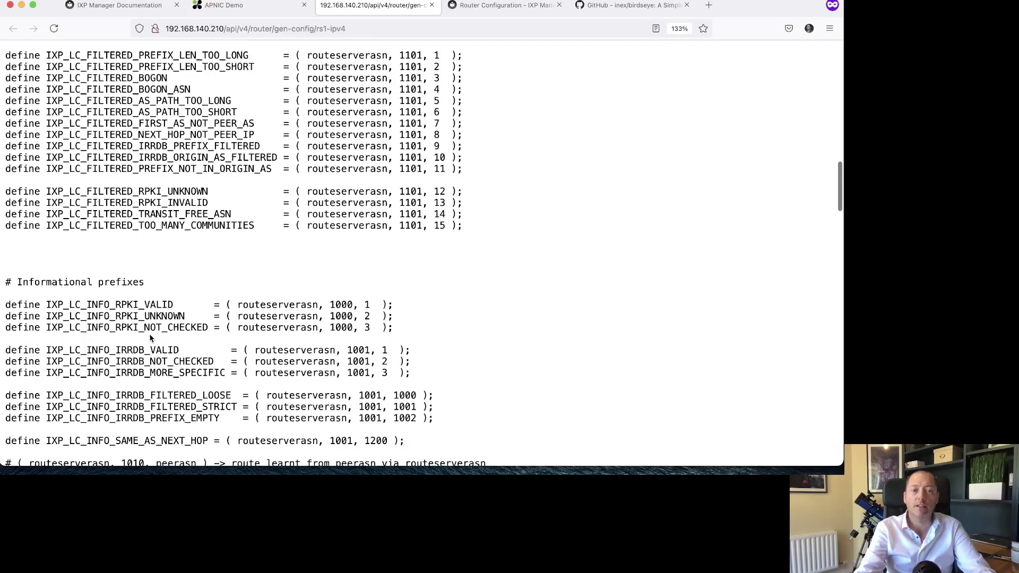
{"action": "scroll", "coordinate": [150, 338], "scroll_direction": "down", "scroll_amount": 10}
{"action": "scroll", "coordinate": [150, 338], "scroll_direction": "down", "scroll_amount": 15}
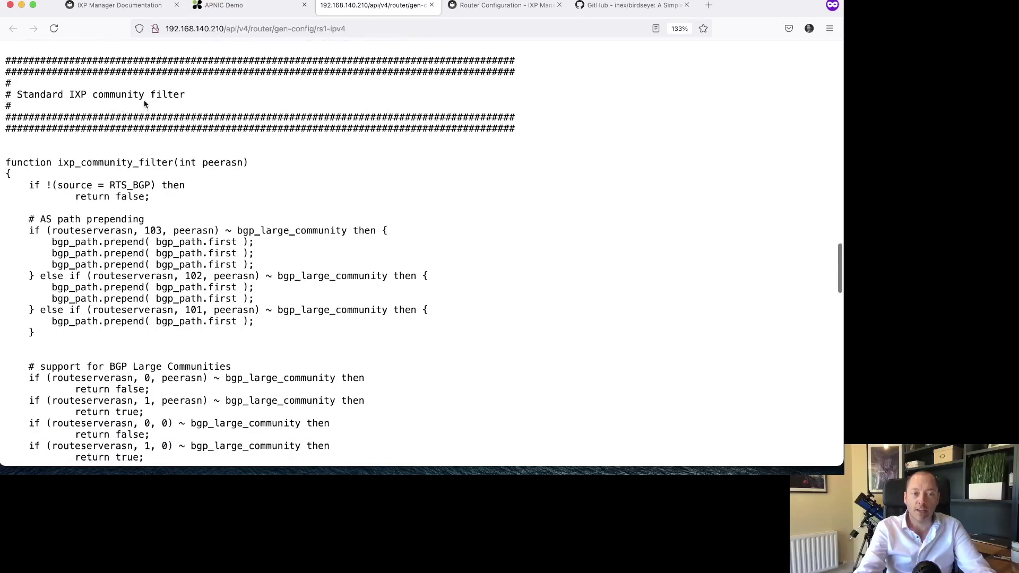
{"action": "scroll", "coordinate": [164, 213], "scroll_direction": "down", "scroll_amount": 14}
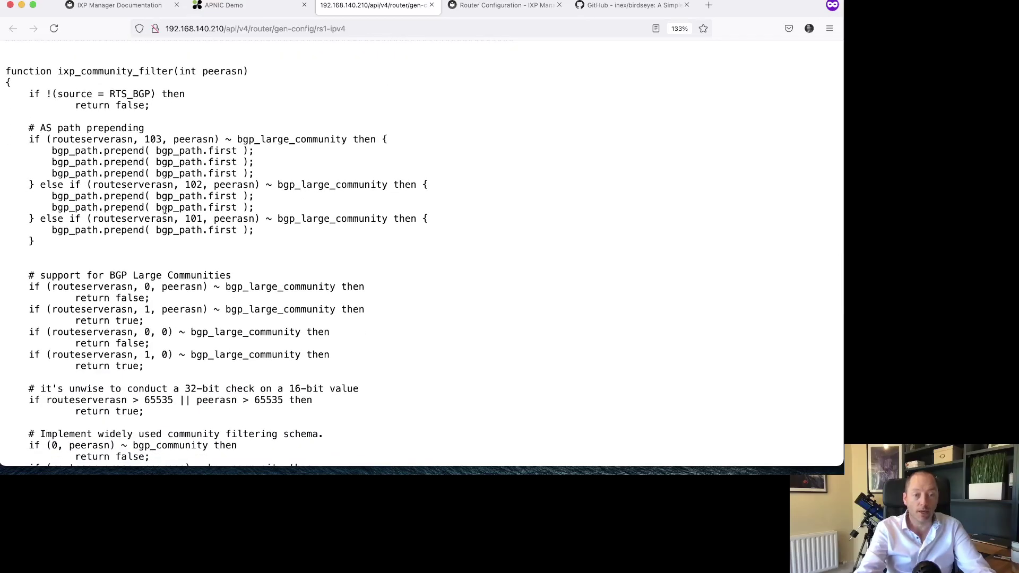
{"action": "scroll", "coordinate": [165, 210], "scroll_direction": "down", "scroll_amount": 11}
{"action": "left_click_drag", "start_coordinate": [98, 218], "coordinate": [202, 218]}
{"action": "scroll", "coordinate": [237, 293], "scroll_direction": "down", "scroll_amount": 4}
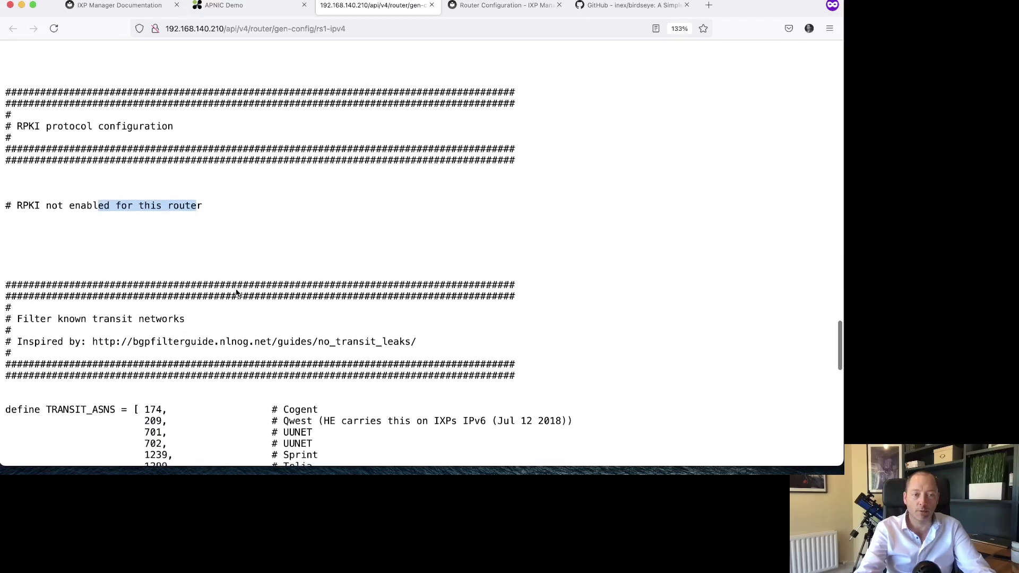
{"action": "scroll", "coordinate": [237, 293], "scroll_direction": "down", "scroll_amount": 6}
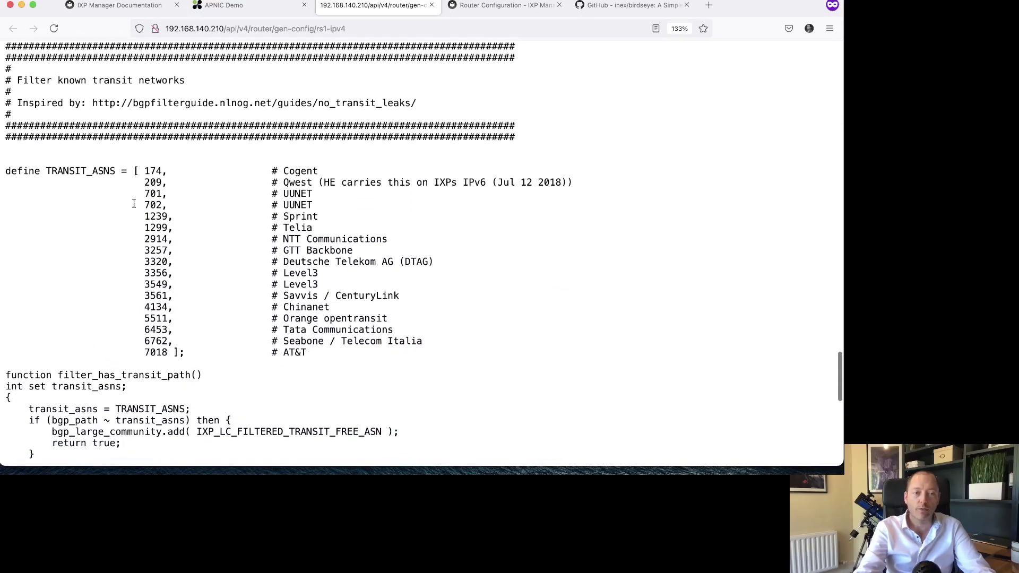
{"action": "scroll", "coordinate": [145, 181], "scroll_direction": "down", "scroll_amount": 2}
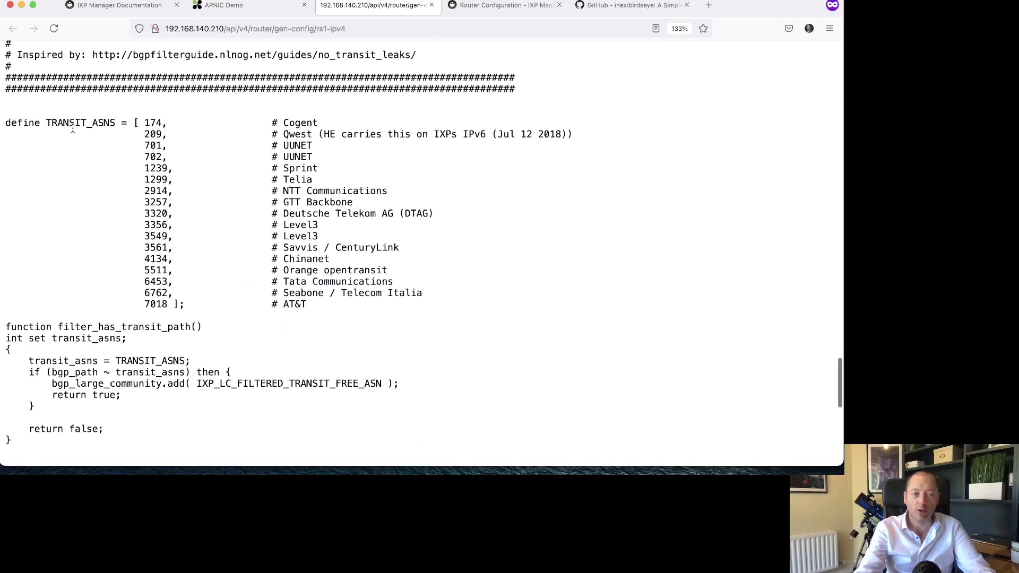
{"action": "left_click_drag", "start_coordinate": [73, 129], "coordinate": [201, 293]}
{"action": "scroll", "coordinate": [201, 293], "scroll_direction": "down", "scroll_amount": 13}
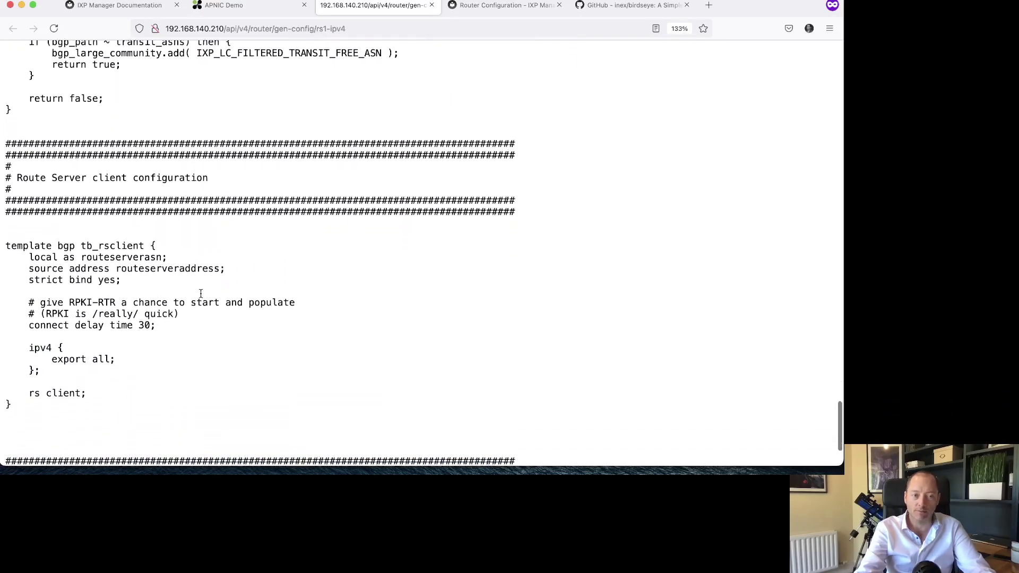
{"action": "scroll", "coordinate": [200, 294], "scroll_direction": "down", "scroll_amount": 4}
- Highlight the tb_rsclient template declaration, its rs client line and the ipv4 export all block
{"action": "left_click_drag", "start_coordinate": [23, 133], "coordinate": [149, 134]}
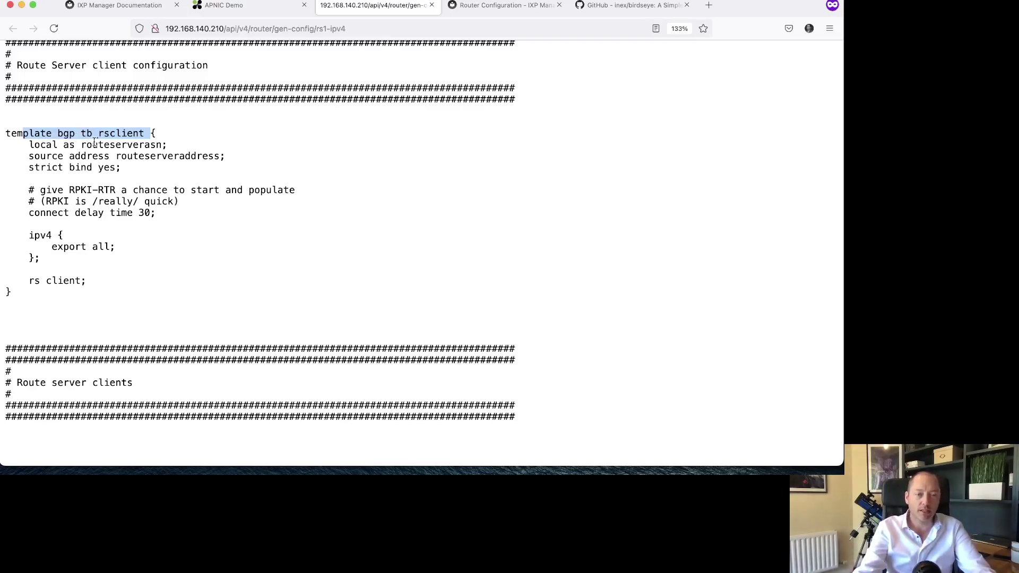
{"action": "left_click", "coordinate": [93, 145]}
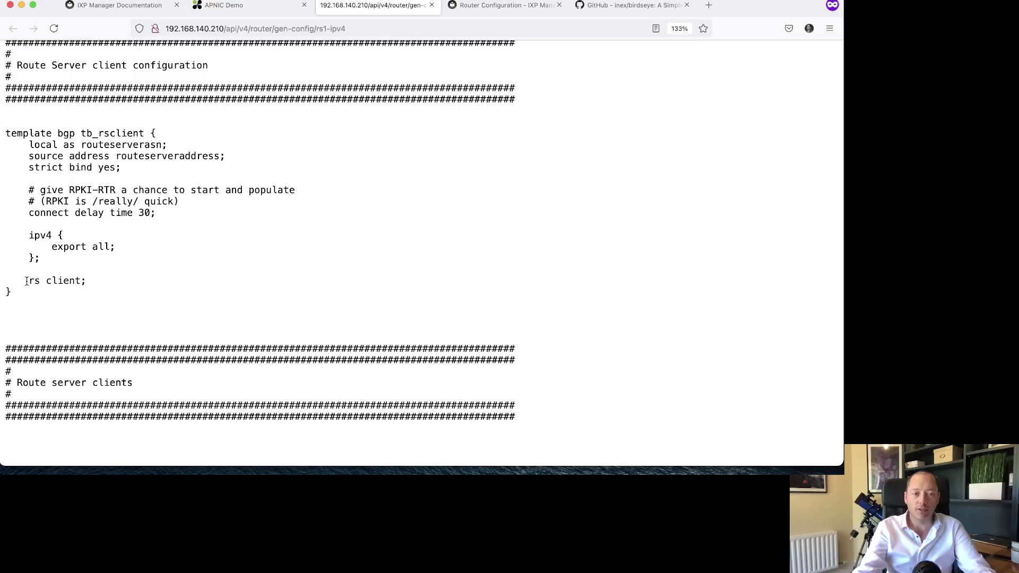
{"action": "left_click_drag", "start_coordinate": [27, 281], "coordinate": [112, 283]}
{"action": "triple_click", "coordinate": [113, 281]}
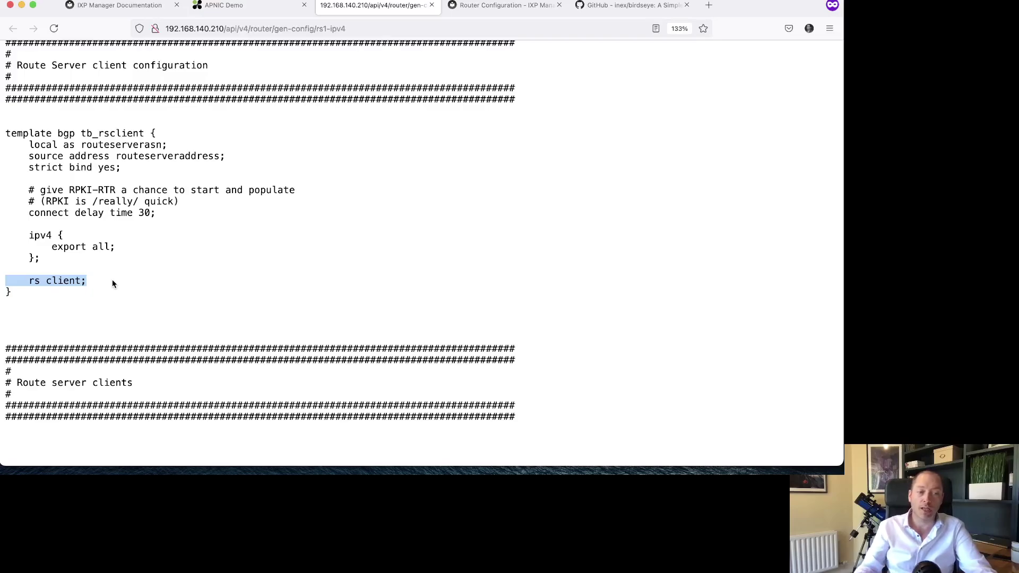
{"action": "left_click", "coordinate": [113, 284]}
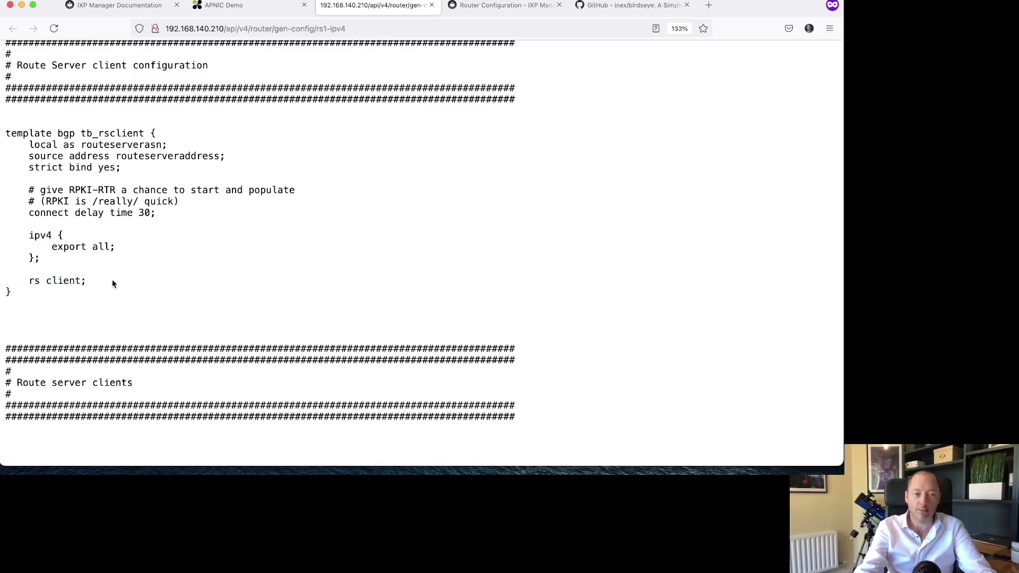
{"action": "left_click_drag", "start_coordinate": [64, 230], "coordinate": [103, 260]}
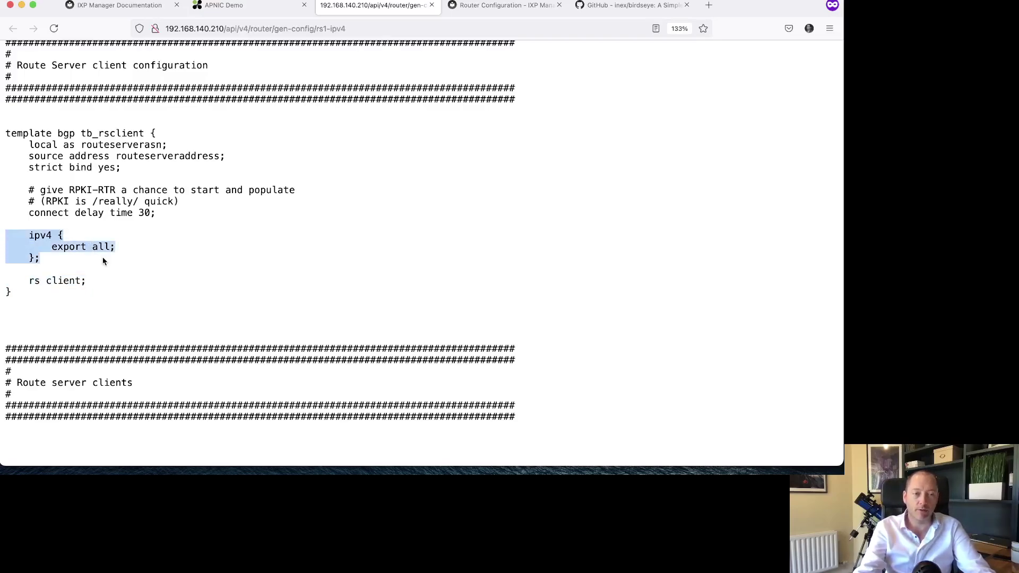
{"action": "left_click", "coordinate": [88, 262]}
{"action": "scroll", "coordinate": [137, 290], "scroll_direction": "down", "scroll_amount": 2}
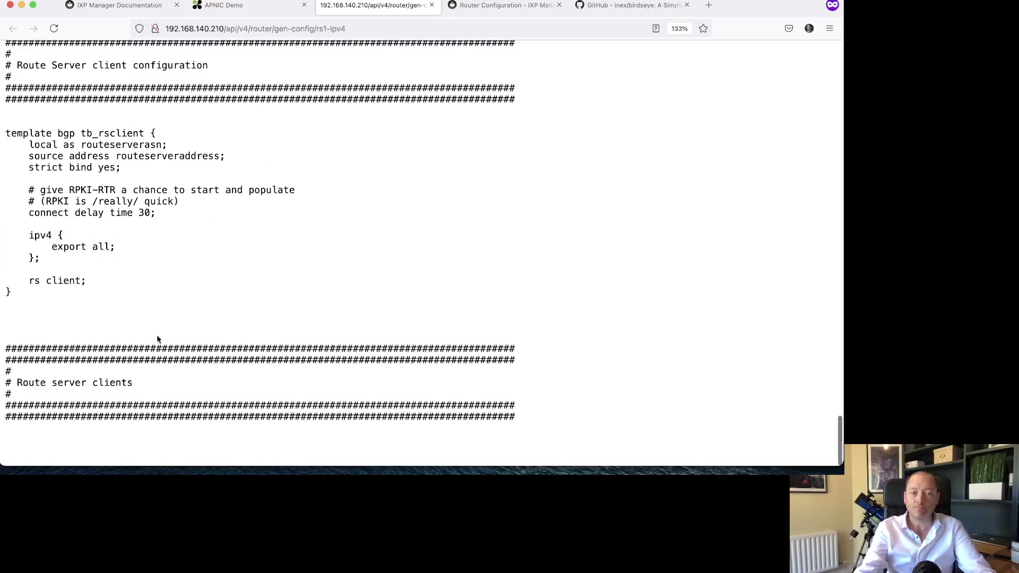
- Tick Route Server Client on HEAnet's peeringlan01 VLAN interface via its connection edit page, and save
{"action": "left_click", "coordinate": [250, 14]}
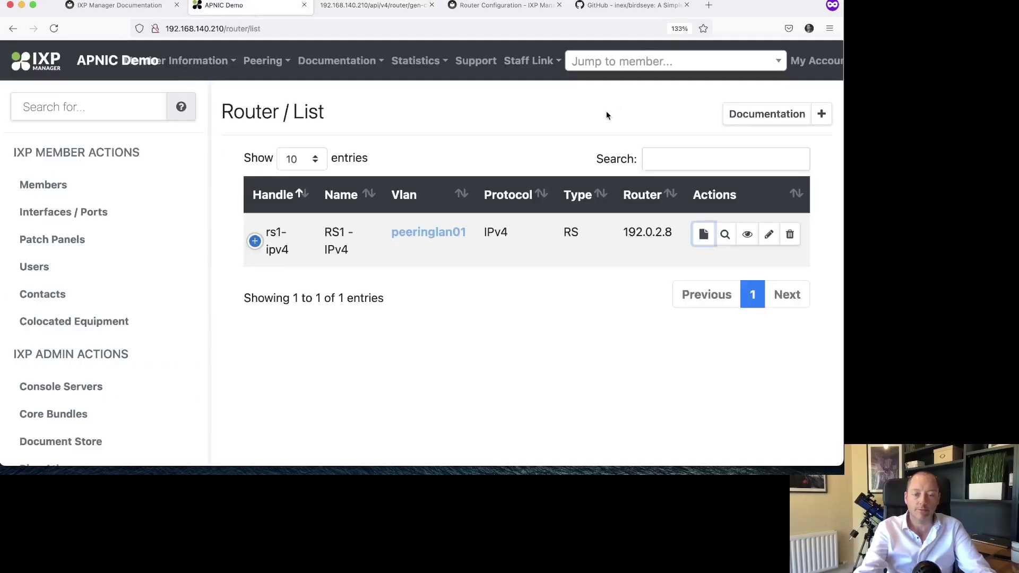
{"action": "key", "text": "super+0"}
{"action": "left_click", "coordinate": [644, 60]}
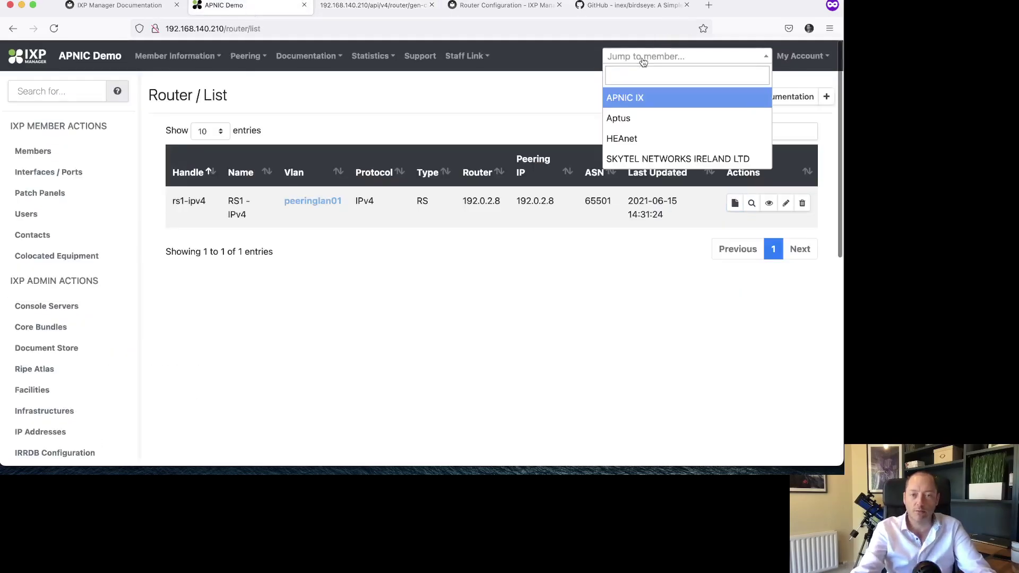
{"action": "left_click", "coordinate": [644, 136]}
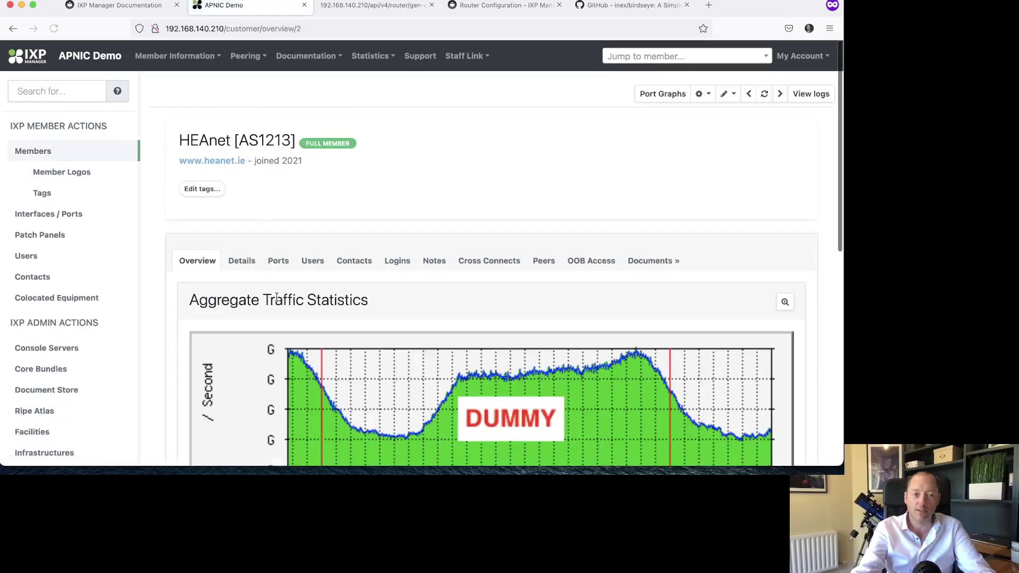
{"action": "left_click", "coordinate": [278, 271]}
{"action": "scroll", "coordinate": [358, 343], "scroll_direction": "down", "scroll_amount": 4}
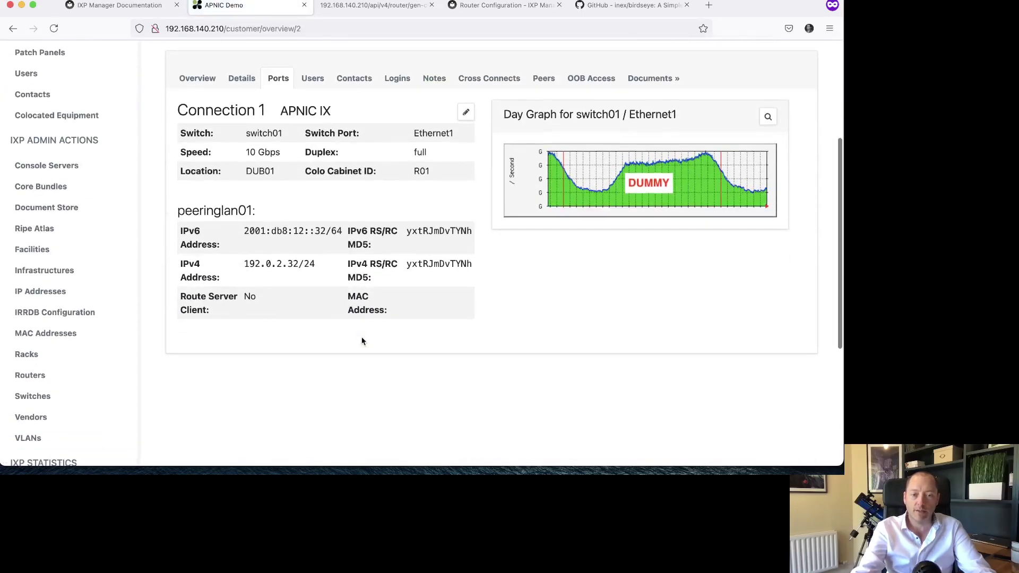
{"action": "left_click", "coordinate": [465, 112]}
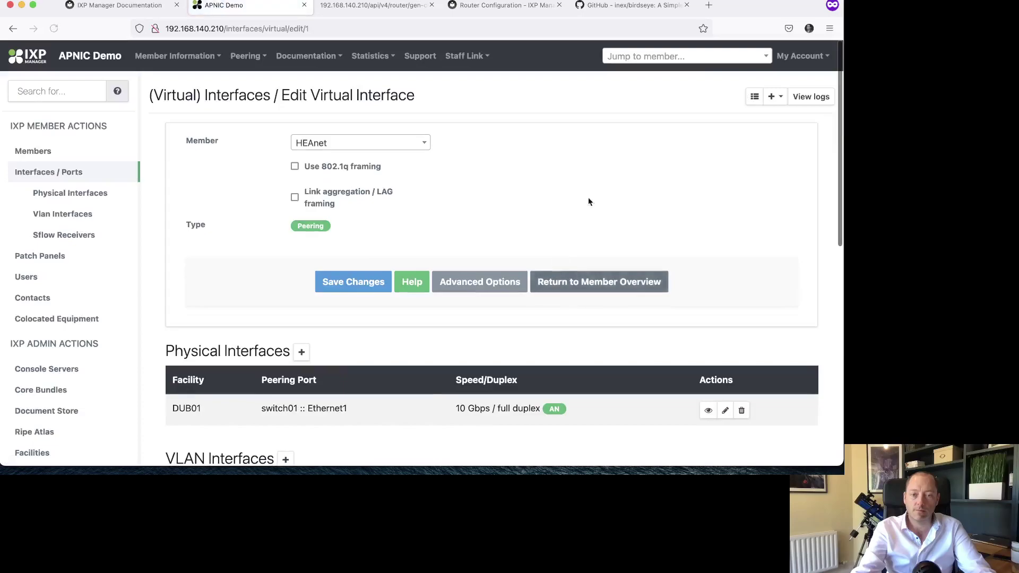
{"action": "scroll", "coordinate": [732, 170], "scroll_direction": "down", "scroll_amount": 5}
{"action": "left_click", "coordinate": [746, 284]}
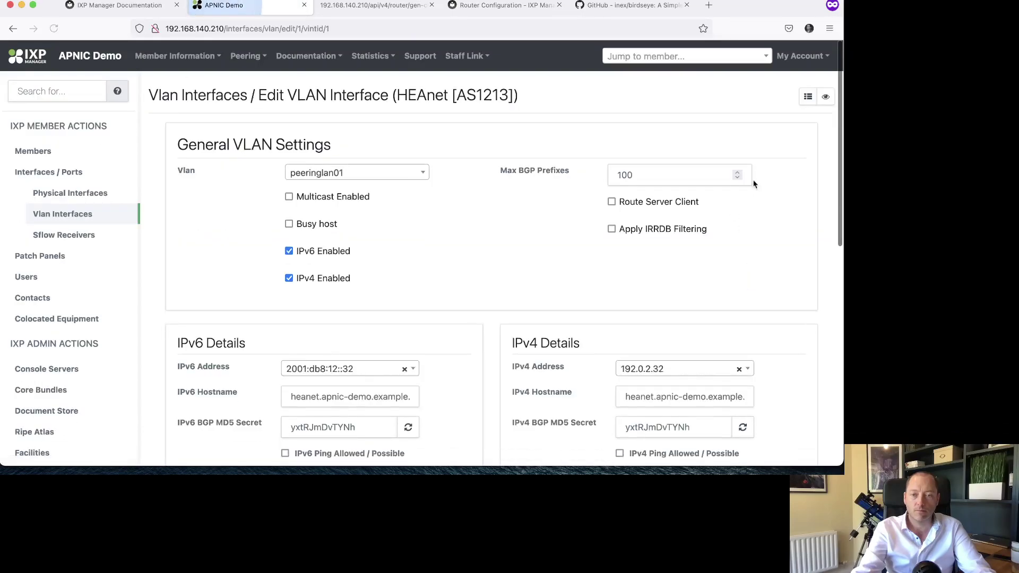
{"action": "left_click", "coordinate": [688, 202]}
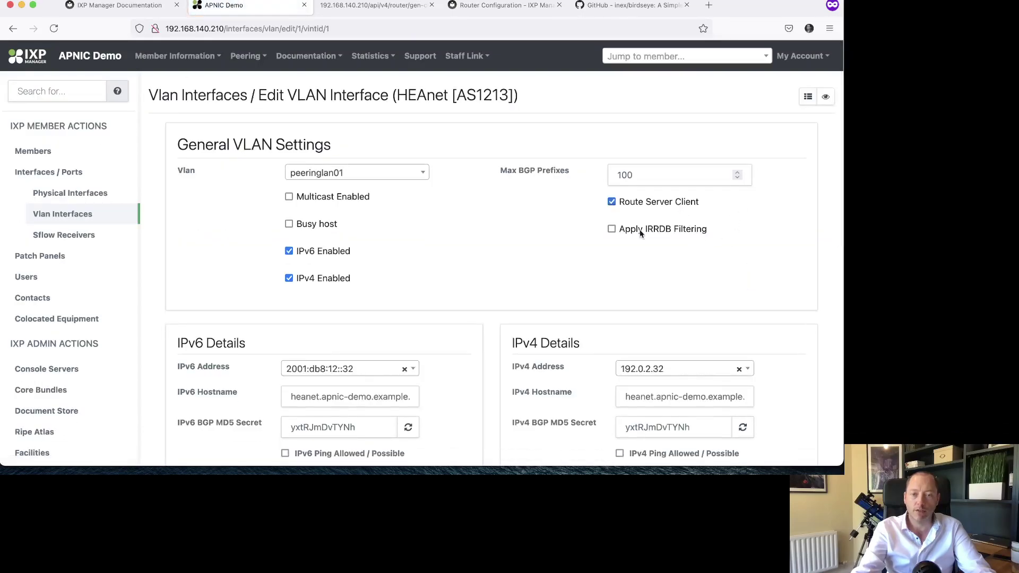
{"action": "scroll", "coordinate": [494, 342], "scroll_direction": "down", "scroll_amount": 15}
{"action": "left_click", "coordinate": [453, 132]}
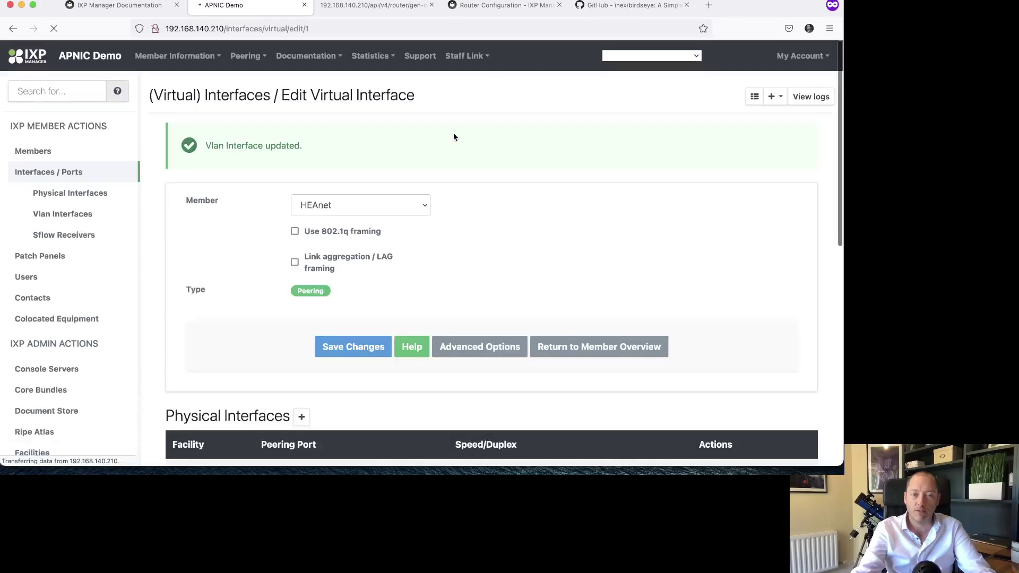
- Back on the rs1-ipv4 config at 133% zoom, highlight HEAnet's table t_0001_as1213 line
{"action": "left_click", "coordinate": [370, 7]}
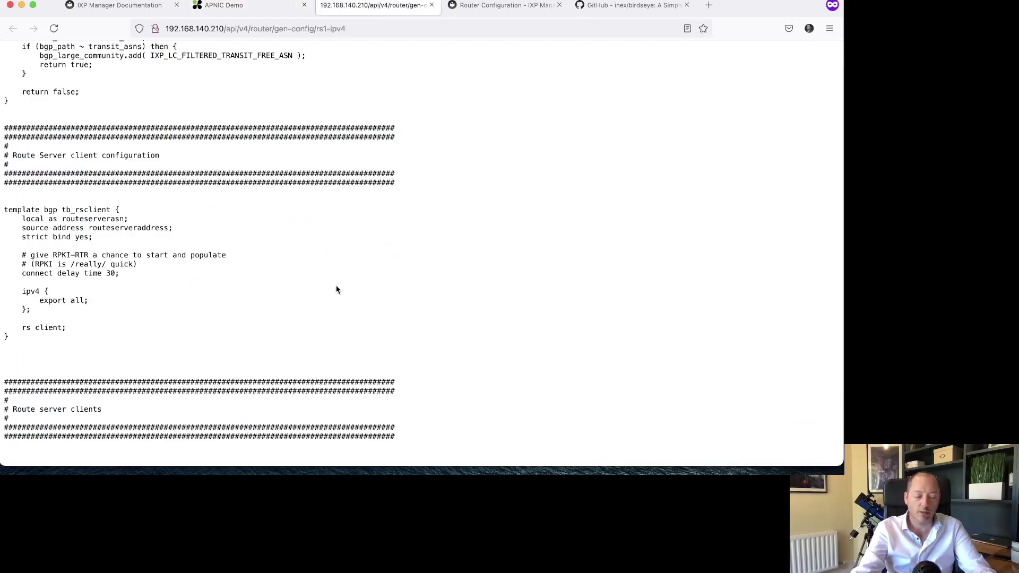
{"action": "scroll", "coordinate": [337, 289], "scroll_direction": "down", "scroll_amount": 5}
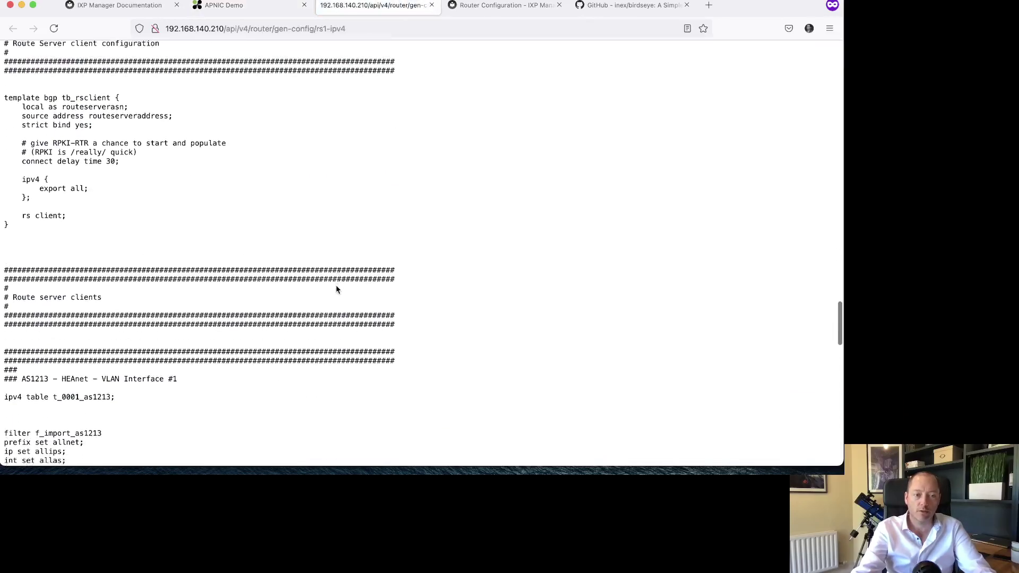
{"action": "scroll", "coordinate": [337, 290], "scroll_direction": "down", "scroll_amount": 4}
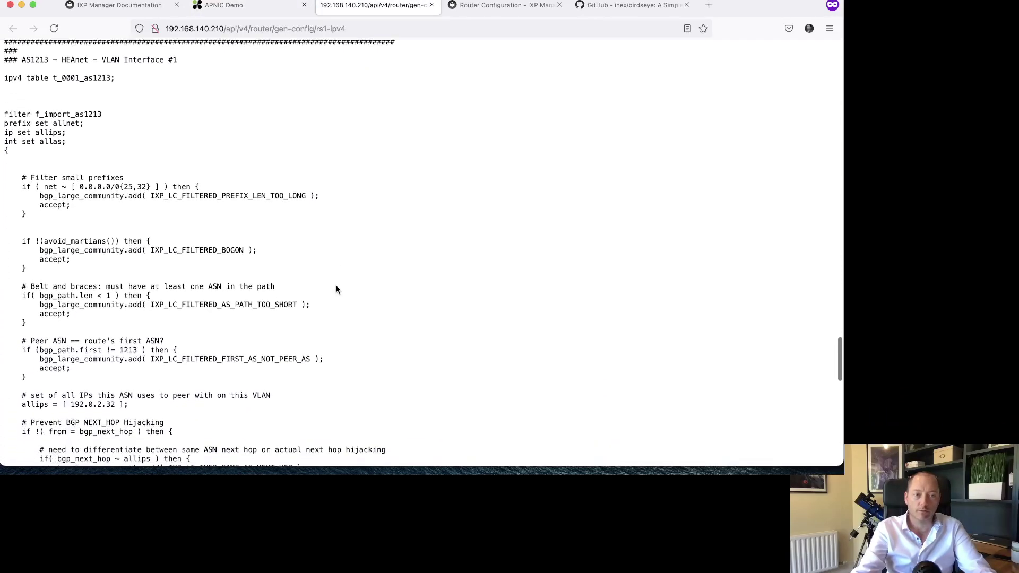
{"action": "scroll", "coordinate": [337, 290], "scroll_direction": "down", "scroll_amount": 20}
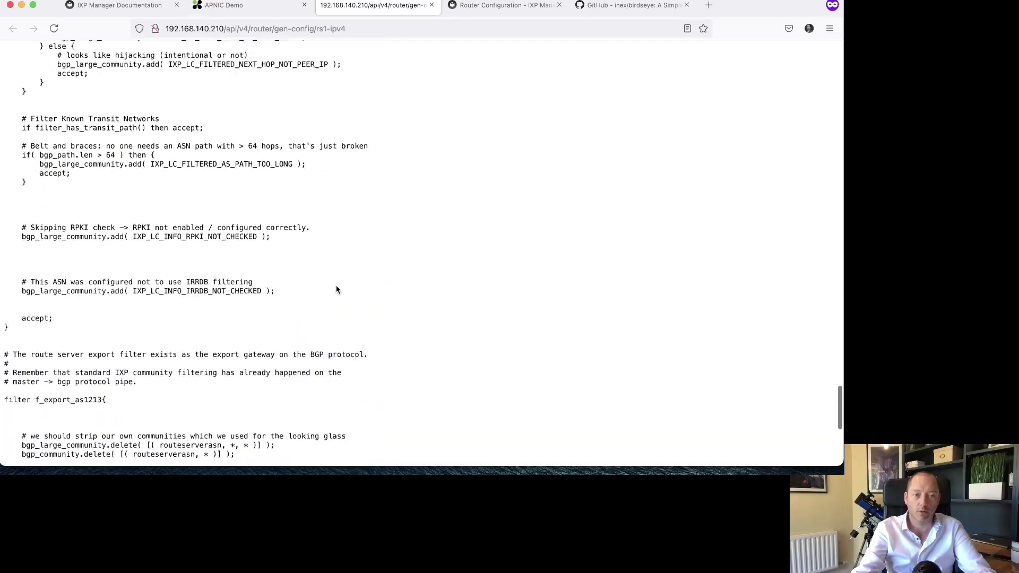
{"action": "scroll", "coordinate": [337, 289], "scroll_direction": "up", "scroll_amount": 20}
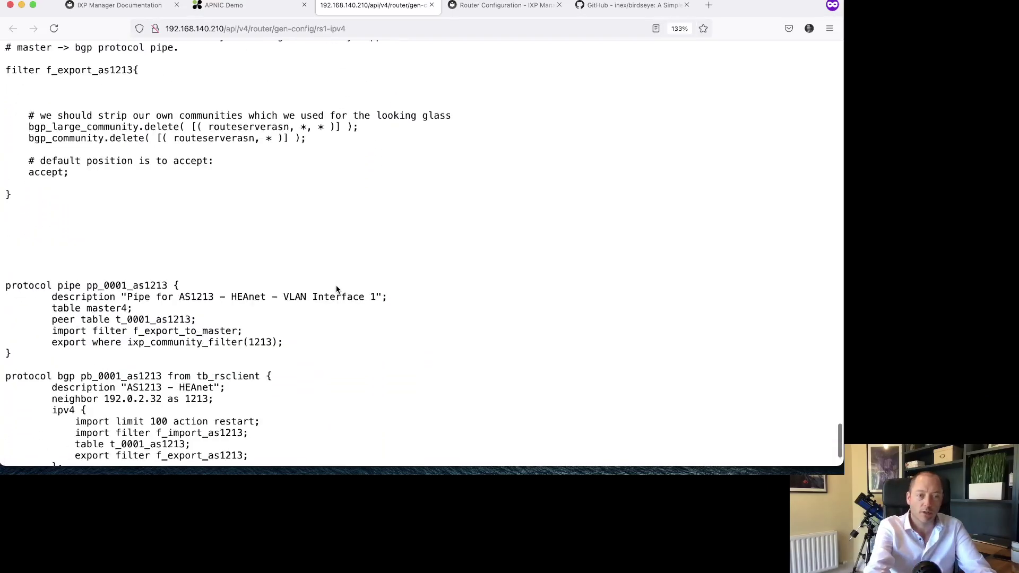
{"action": "key", "text": "super+plus"}
{"action": "key", "text": "super+plus"}
{"action": "key", "text": "super+plus"}
{"action": "scroll", "coordinate": [336, 289], "scroll_direction": "up", "scroll_amount": 3}
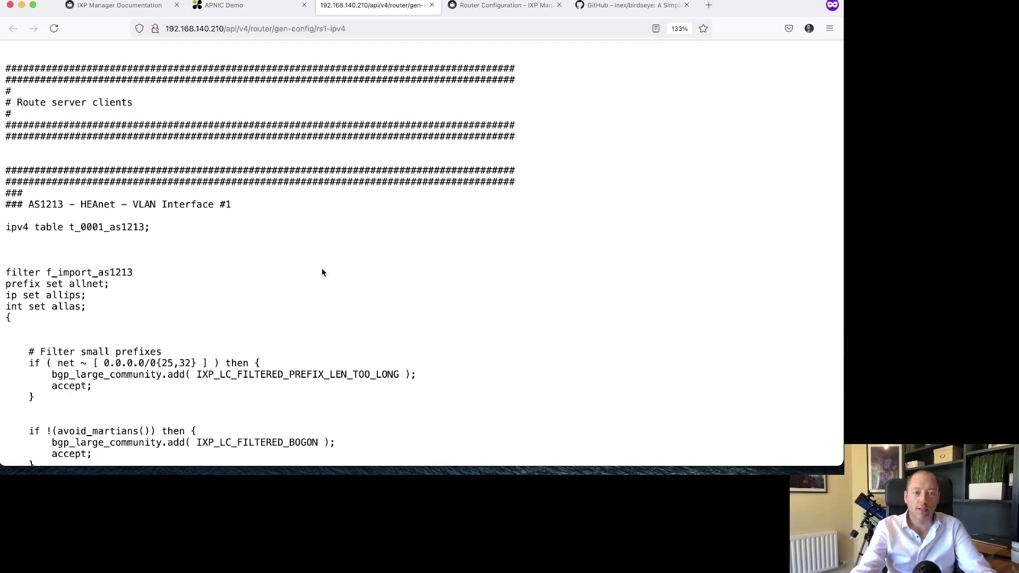
{"action": "scroll", "coordinate": [246, 238], "scroll_direction": "down", "scroll_amount": 1}
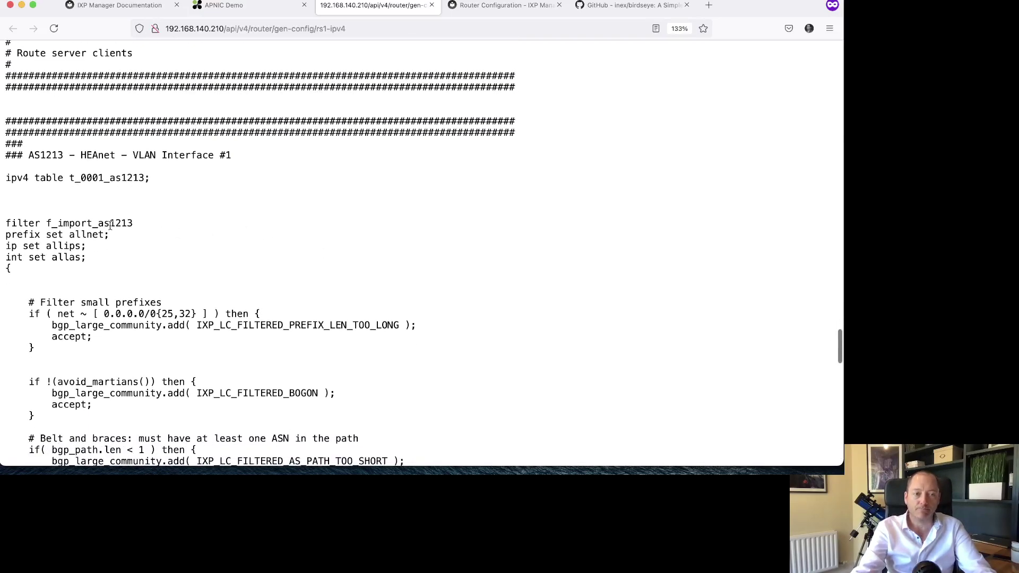
{"action": "scroll", "coordinate": [113, 252], "scroll_direction": "down", "scroll_amount": 1}
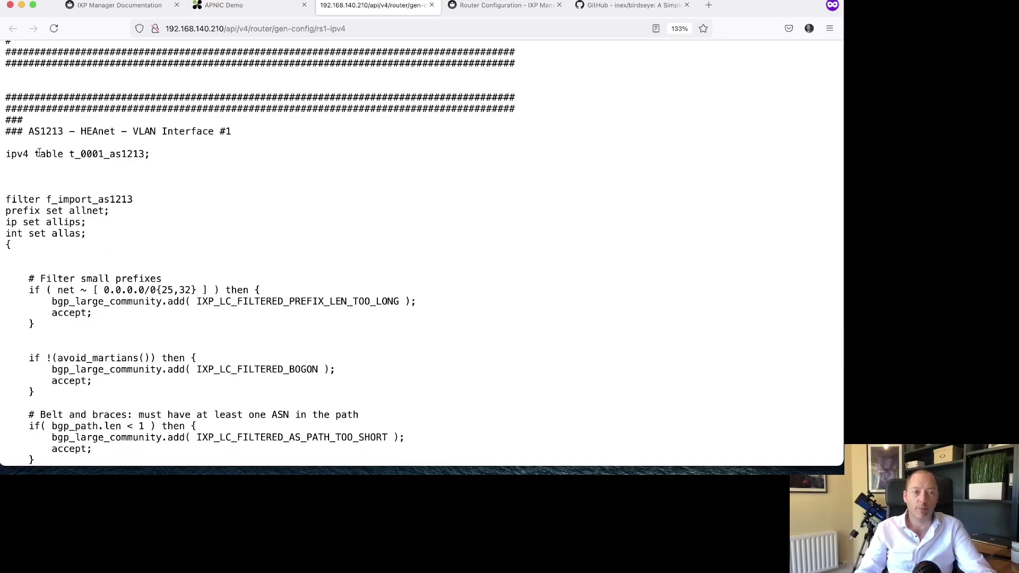
{"action": "triple_click", "coordinate": [39, 153]}
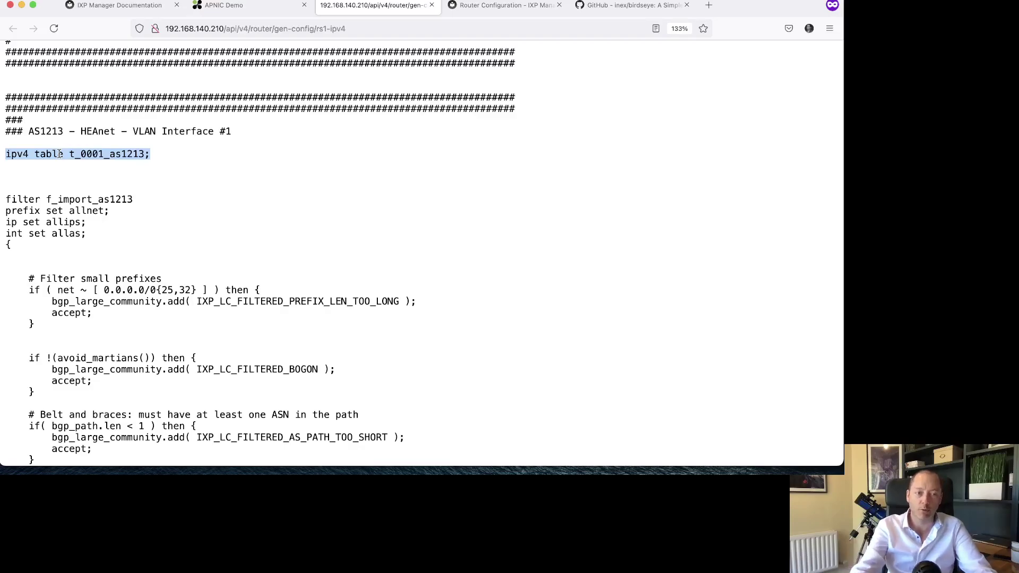
- Highlight the whole f_import_as1213 filter, then the export filter's community delete lines
{"action": "scroll", "coordinate": [159, 195], "scroll_direction": "down", "scroll_amount": 2}
{"action": "scroll", "coordinate": [159, 195], "scroll_direction": "down", "scroll_amount": 2}
{"action": "left_click_drag", "start_coordinate": [153, 156], "coordinate": [154, 200]}
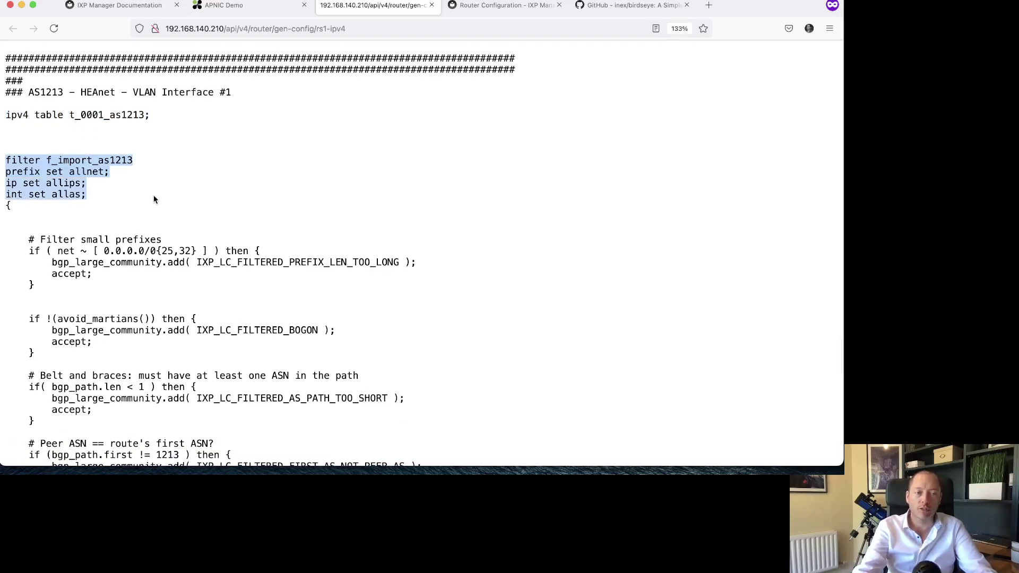
{"action": "scroll", "coordinate": [164, 260], "scroll_direction": "down", "scroll_amount": 5}
{"action": "scroll", "coordinate": [163, 260], "scroll_direction": "down", "scroll_amount": 20}
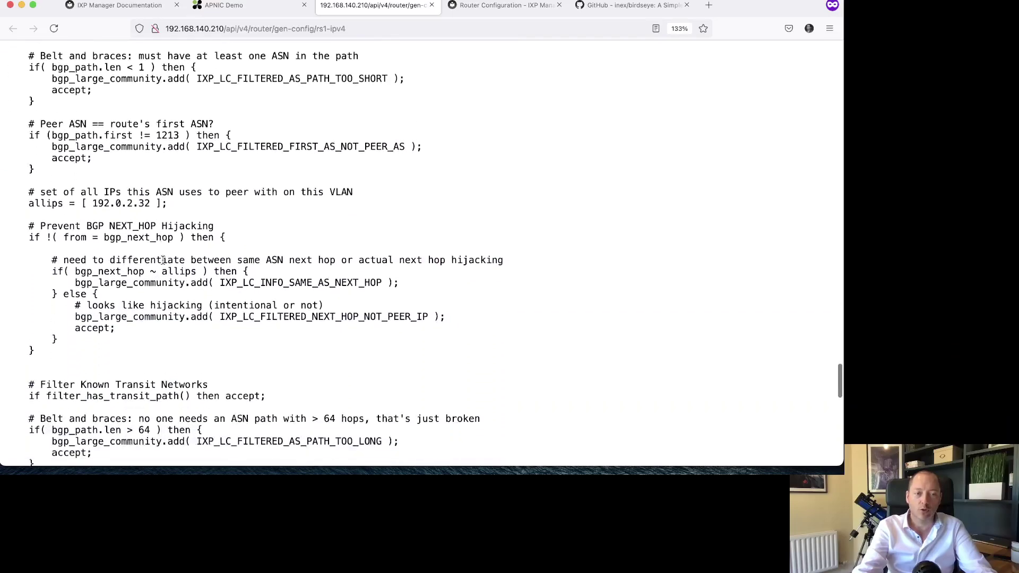
{"action": "scroll", "coordinate": [164, 260], "scroll_direction": "down", "scroll_amount": 1}
{"action": "left_click", "coordinate": [152, 295], "text": "shift"}
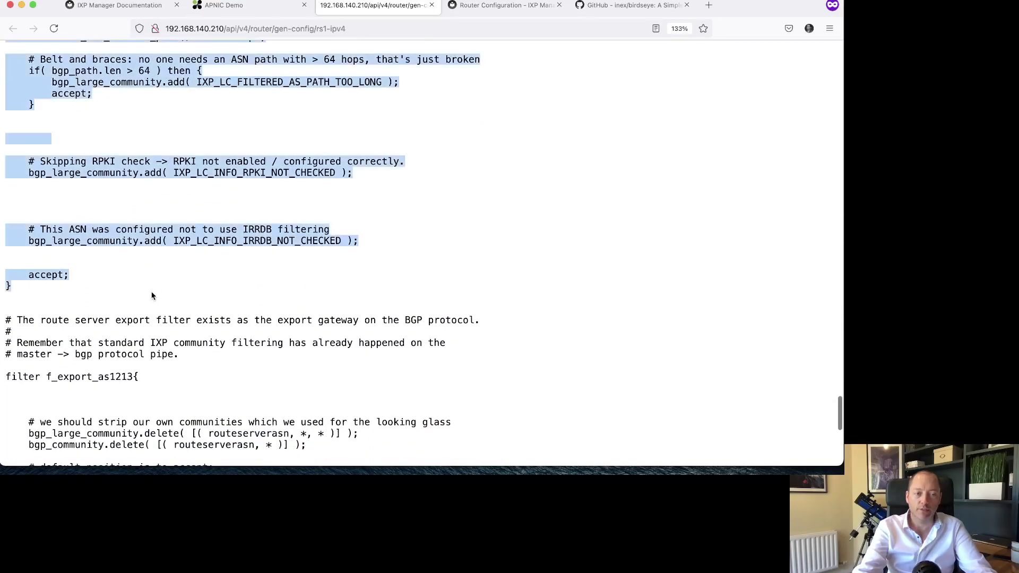
{"action": "scroll", "coordinate": [152, 295], "scroll_direction": "down", "scroll_amount": 15}
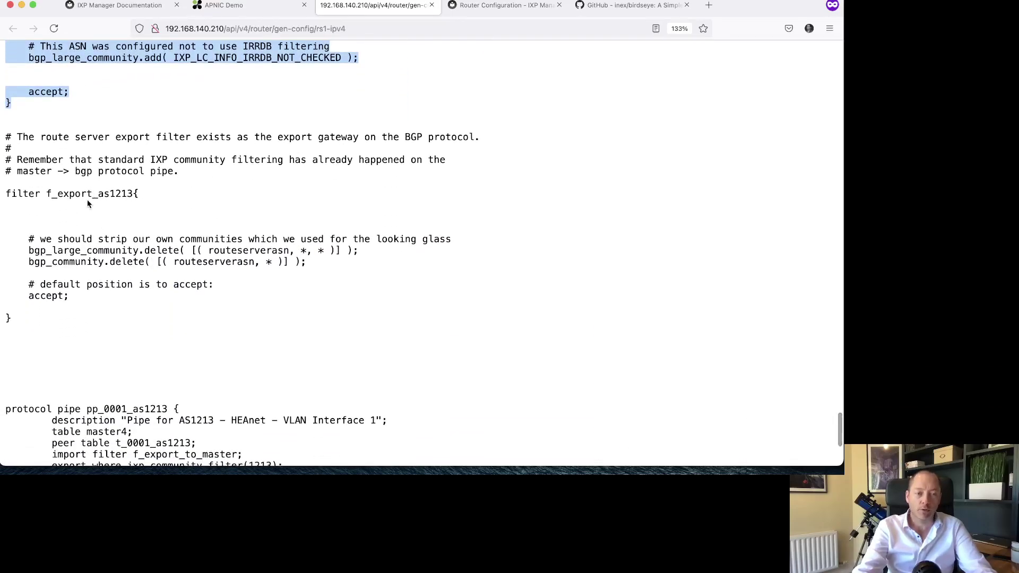
{"action": "left_click_drag", "start_coordinate": [29, 251], "coordinate": [349, 263]}
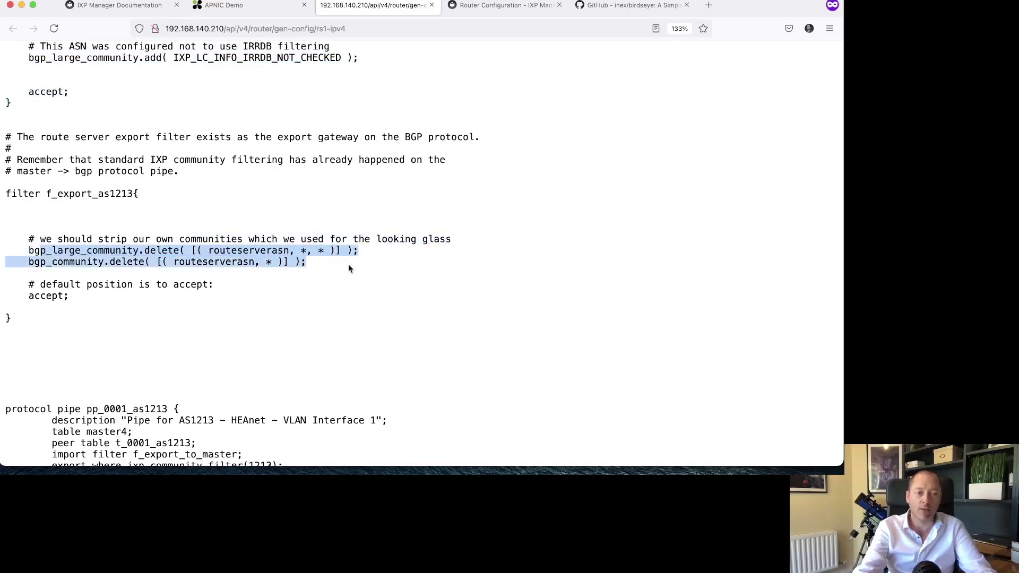
- Highlight the pipe block's master4 and peer table lines, then HEAnet's entire protocol bgp block
{"action": "scroll", "coordinate": [349, 267], "scroll_direction": "down", "scroll_amount": 3}
{"action": "scroll", "coordinate": [349, 267], "scroll_direction": "down", "scroll_amount": 3}
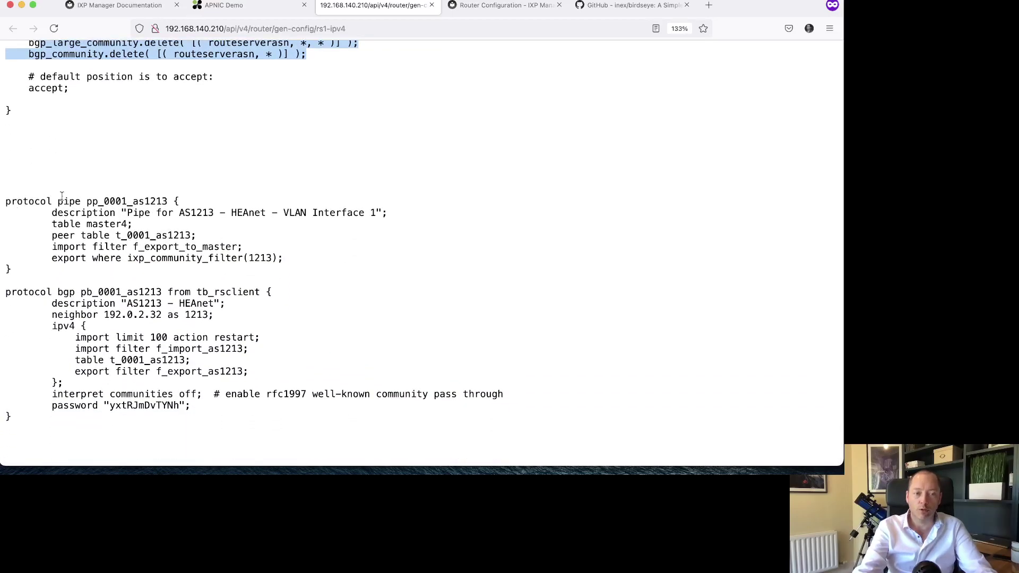
{"action": "double_click", "coordinate": [60, 201]}
{"action": "left_click_drag", "start_coordinate": [64, 224], "coordinate": [223, 234]}
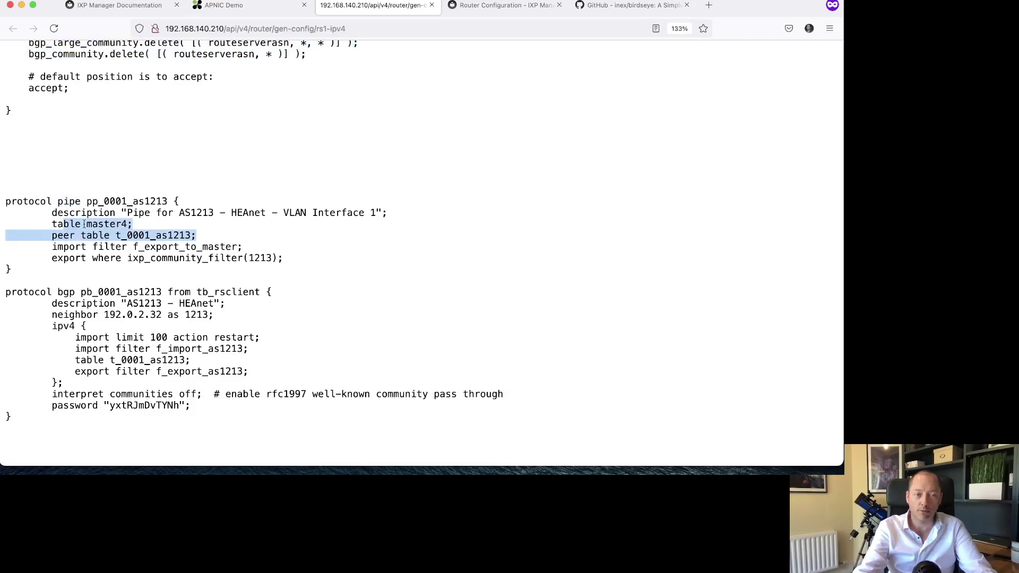
{"action": "left_click", "coordinate": [84, 260]}
{"action": "left_click_drag", "start_coordinate": [52, 285], "coordinate": [203, 412]}
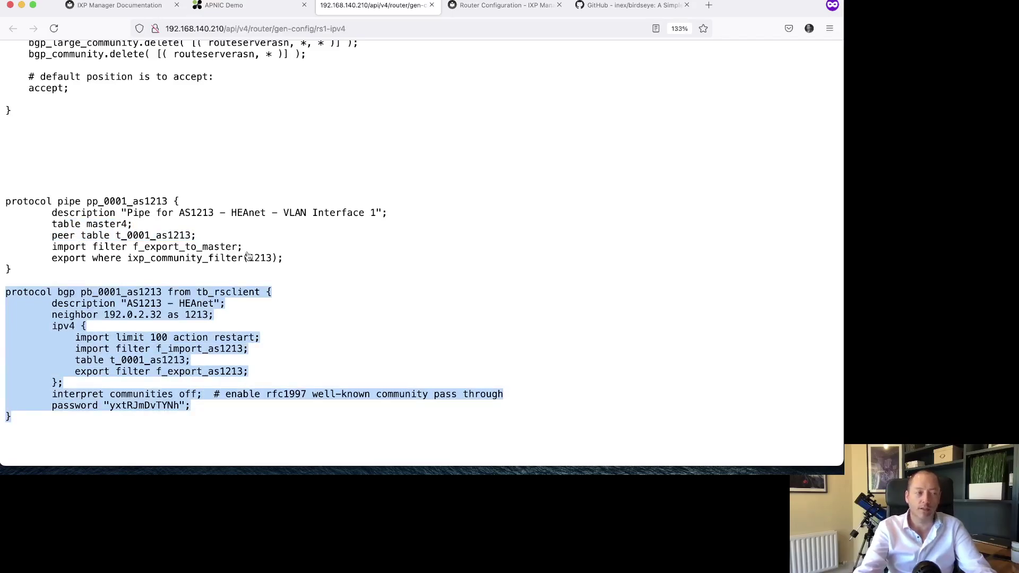
- Advance the slides to the peer definition slide emphasising 'neighbor 192.0.2.32 as 1213', then return to the config
{"action": "key", "text": "super+Tab"}
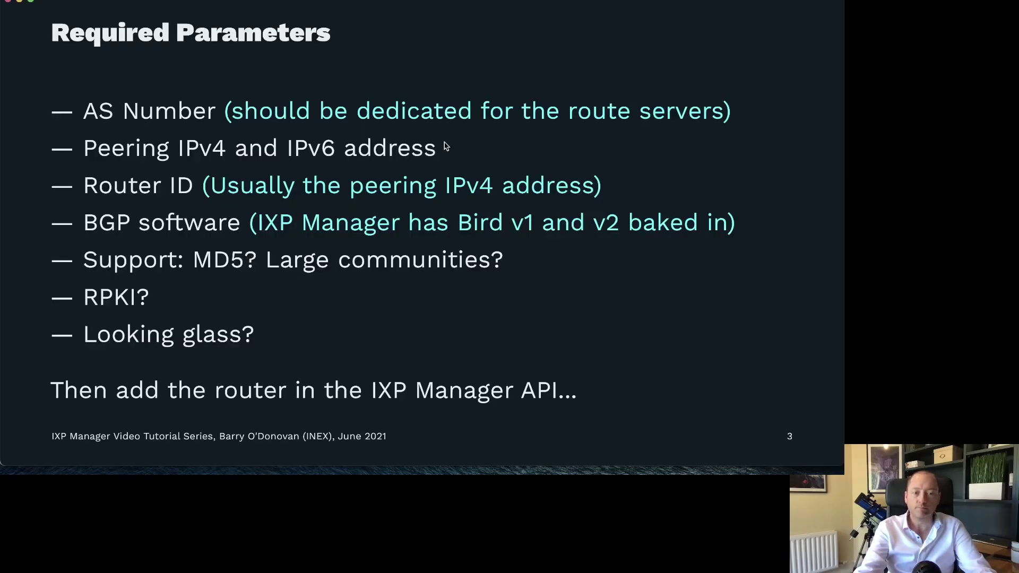
{"action": "left_click", "coordinate": [556, 241]}
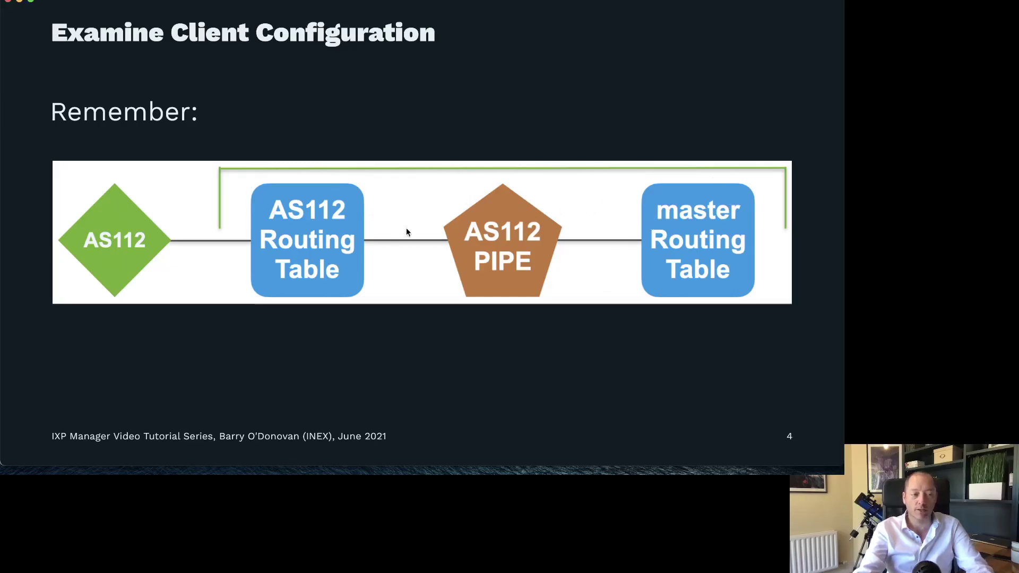
{"action": "key", "text": "Right"}
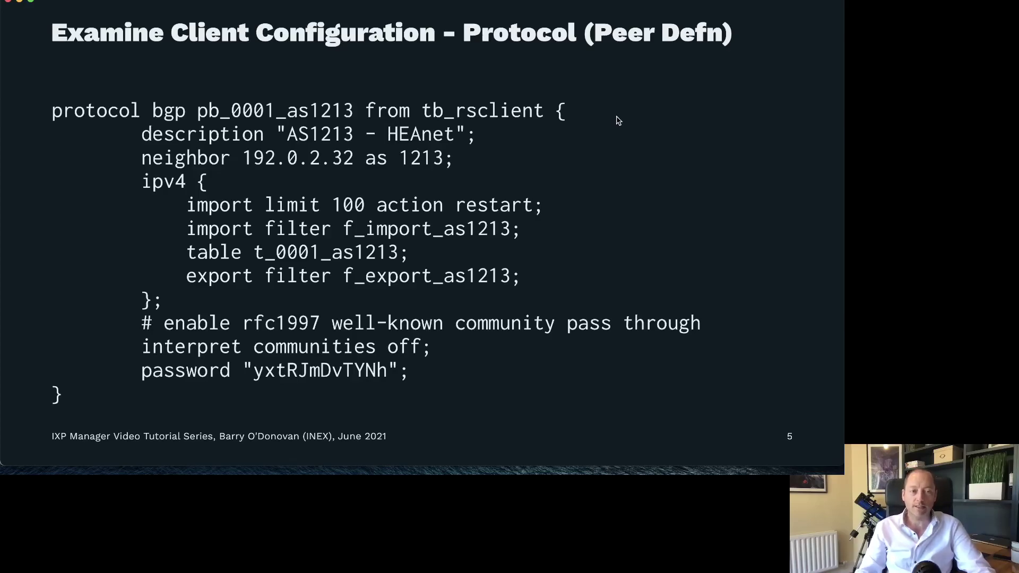
{"action": "key", "text": "Right"}
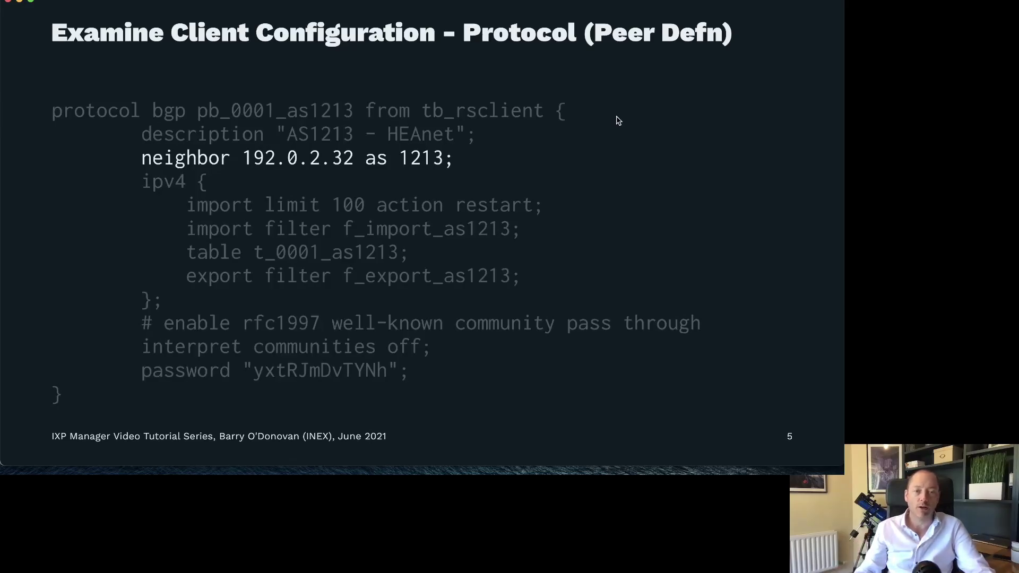
{"action": "key", "text": "super+Tab"}
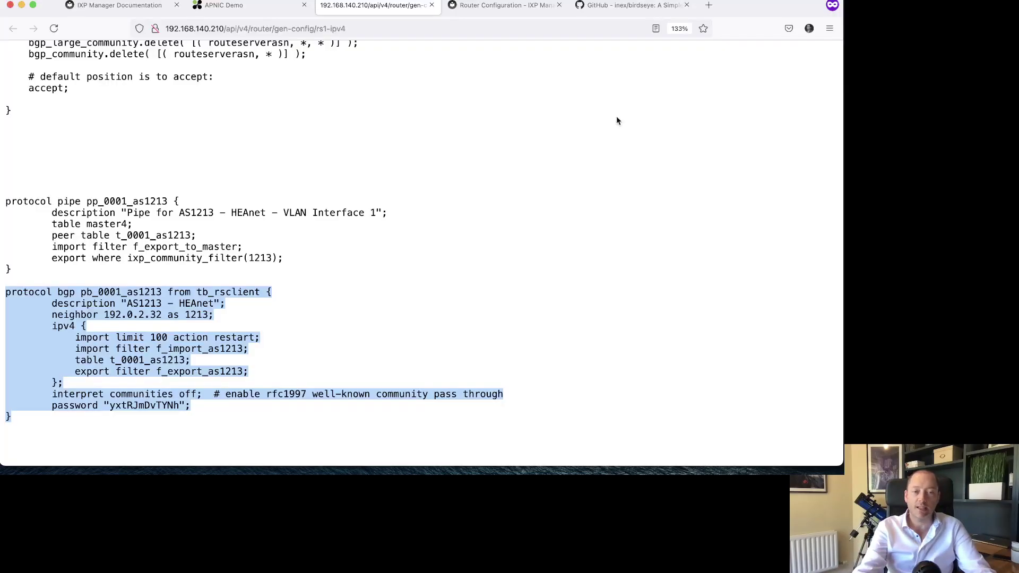
- Verify HEAnet's VLAN interface IPv4 is 192.0.2.32, then emphasise the 'import limit 100 action restart' slide line
{"action": "left_click", "coordinate": [262, 6]}
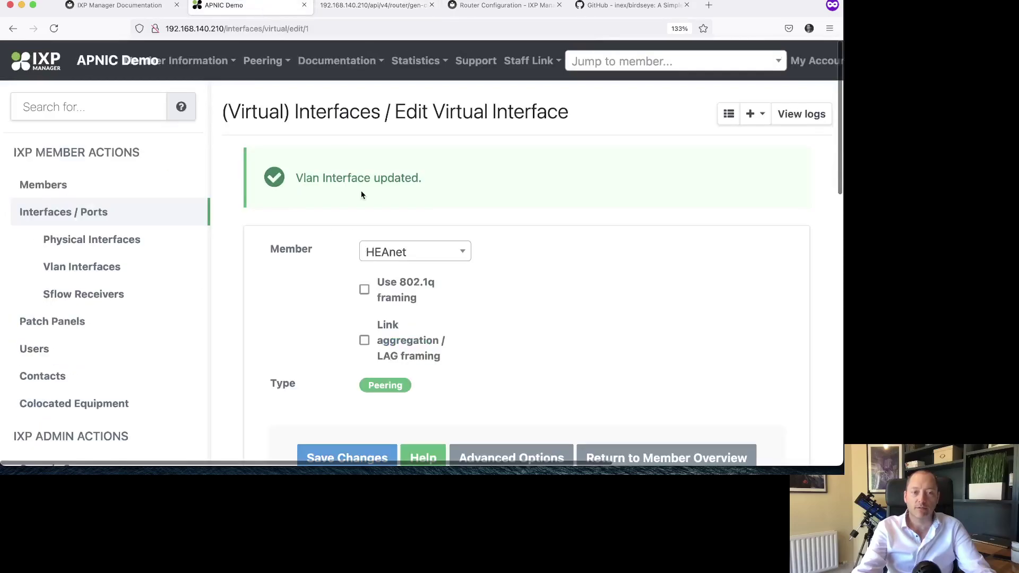
{"action": "scroll", "coordinate": [364, 194], "scroll_direction": "down", "scroll_amount": 10}
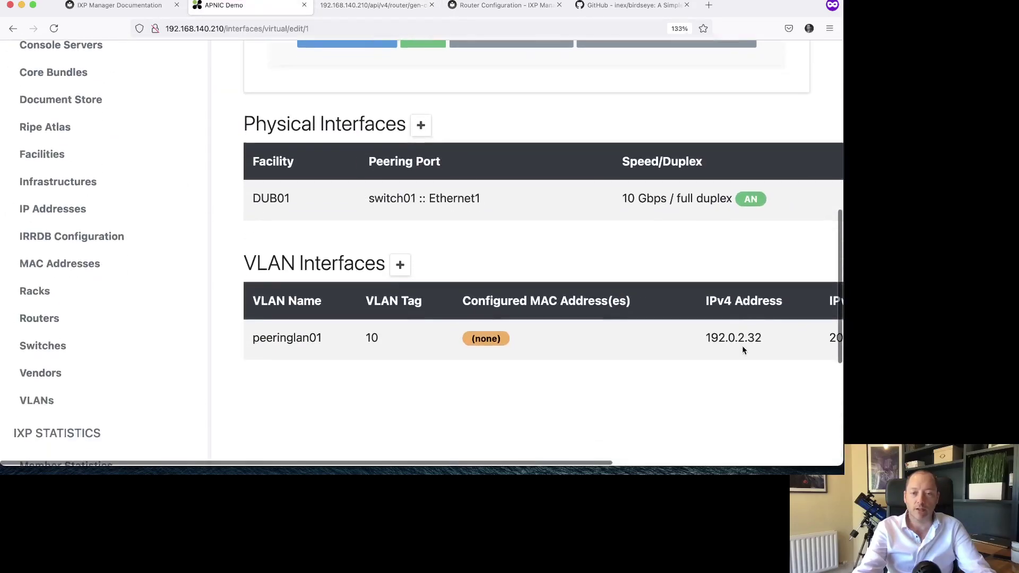
{"action": "double_click", "coordinate": [743, 338]}
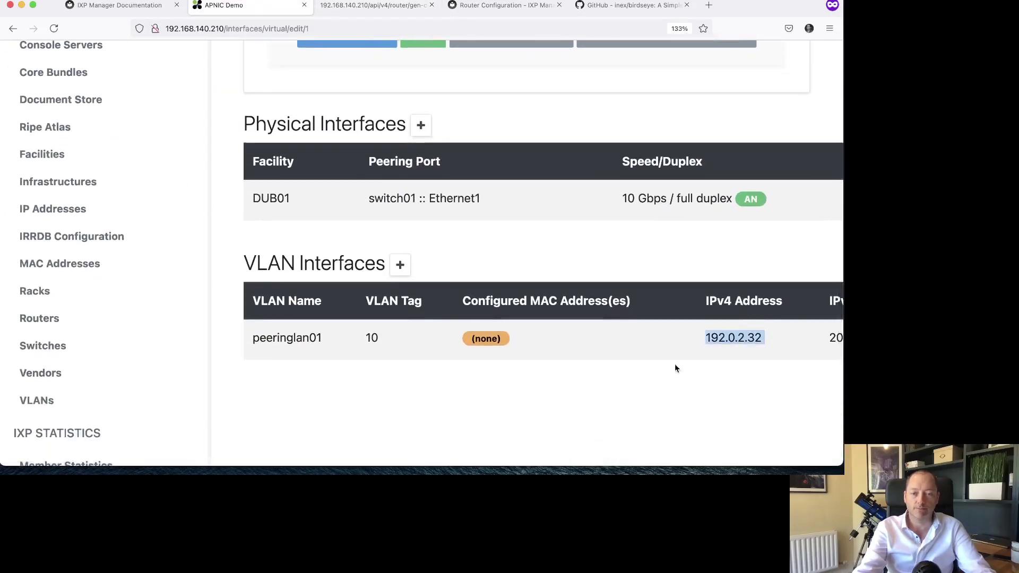
{"action": "scroll", "coordinate": [675, 368], "scroll_direction": "up", "scroll_amount": 10}
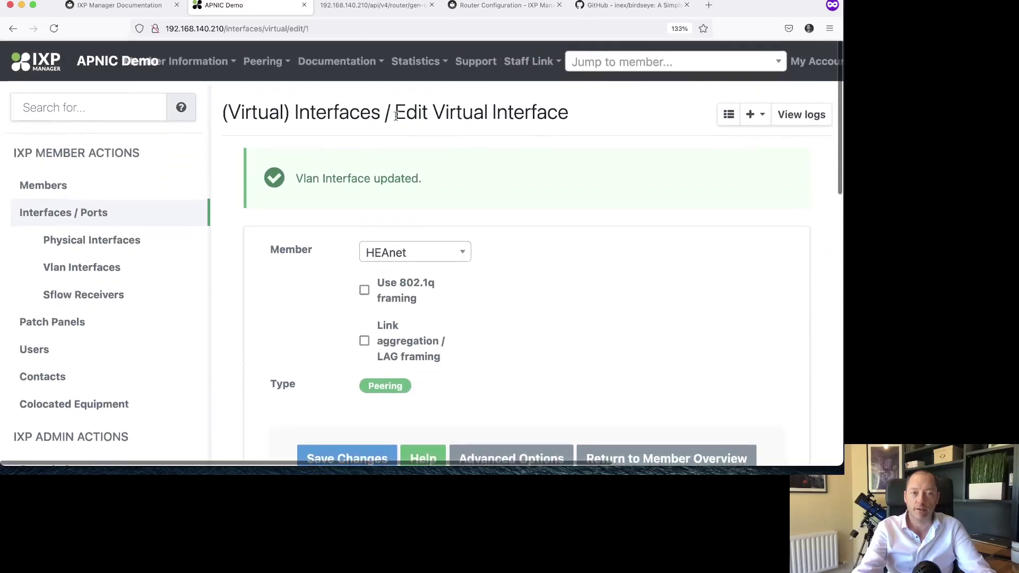
{"action": "scroll", "coordinate": [579, 258], "scroll_direction": "down", "scroll_amount": 1}
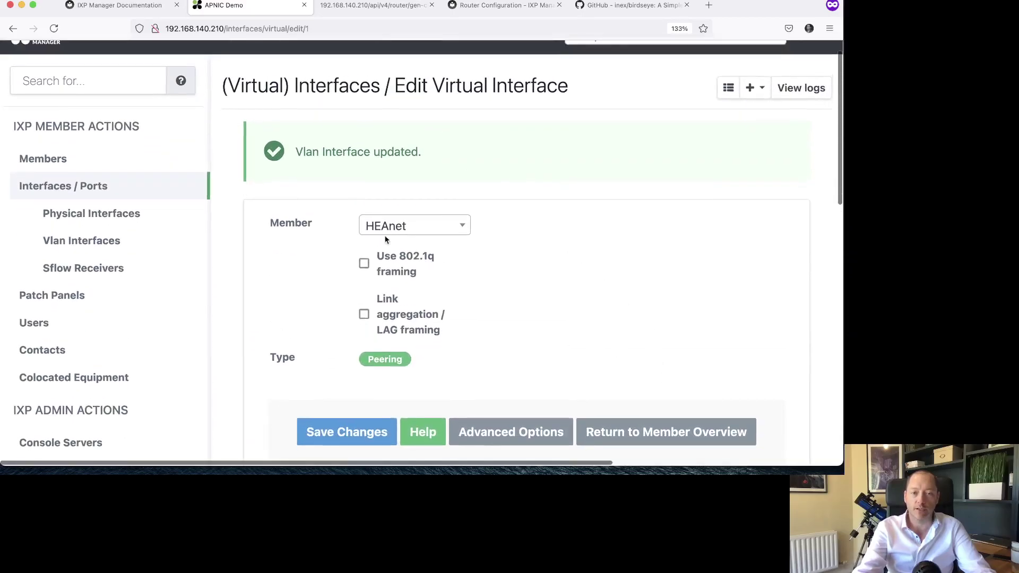
{"action": "key", "text": "super+Tab"}
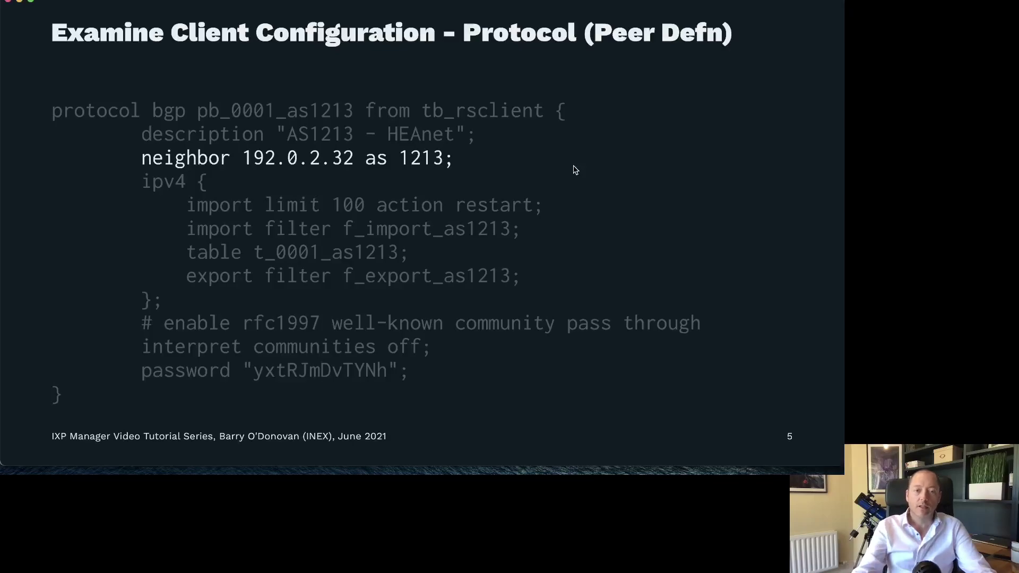
{"action": "key", "text": "Right"}
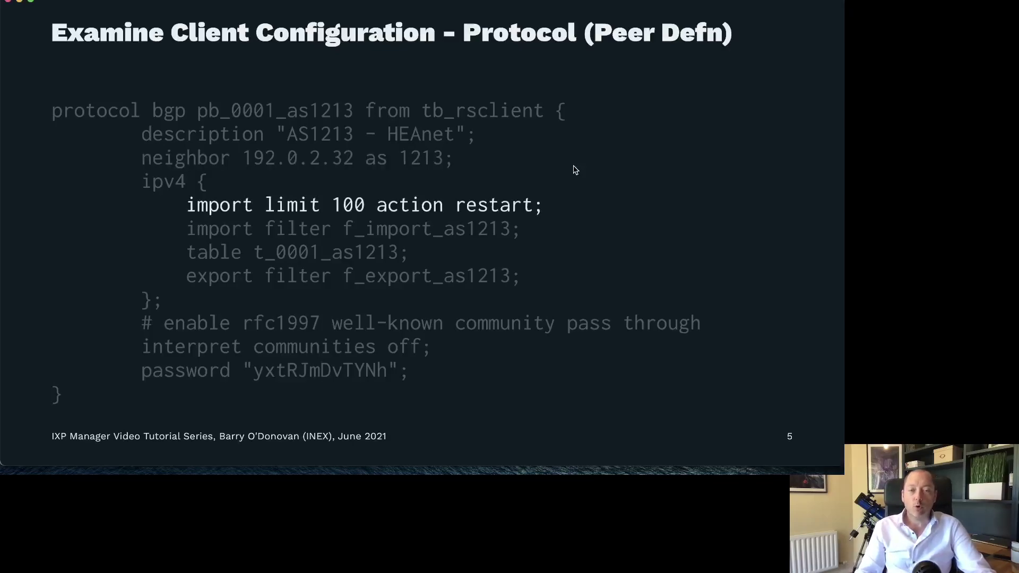